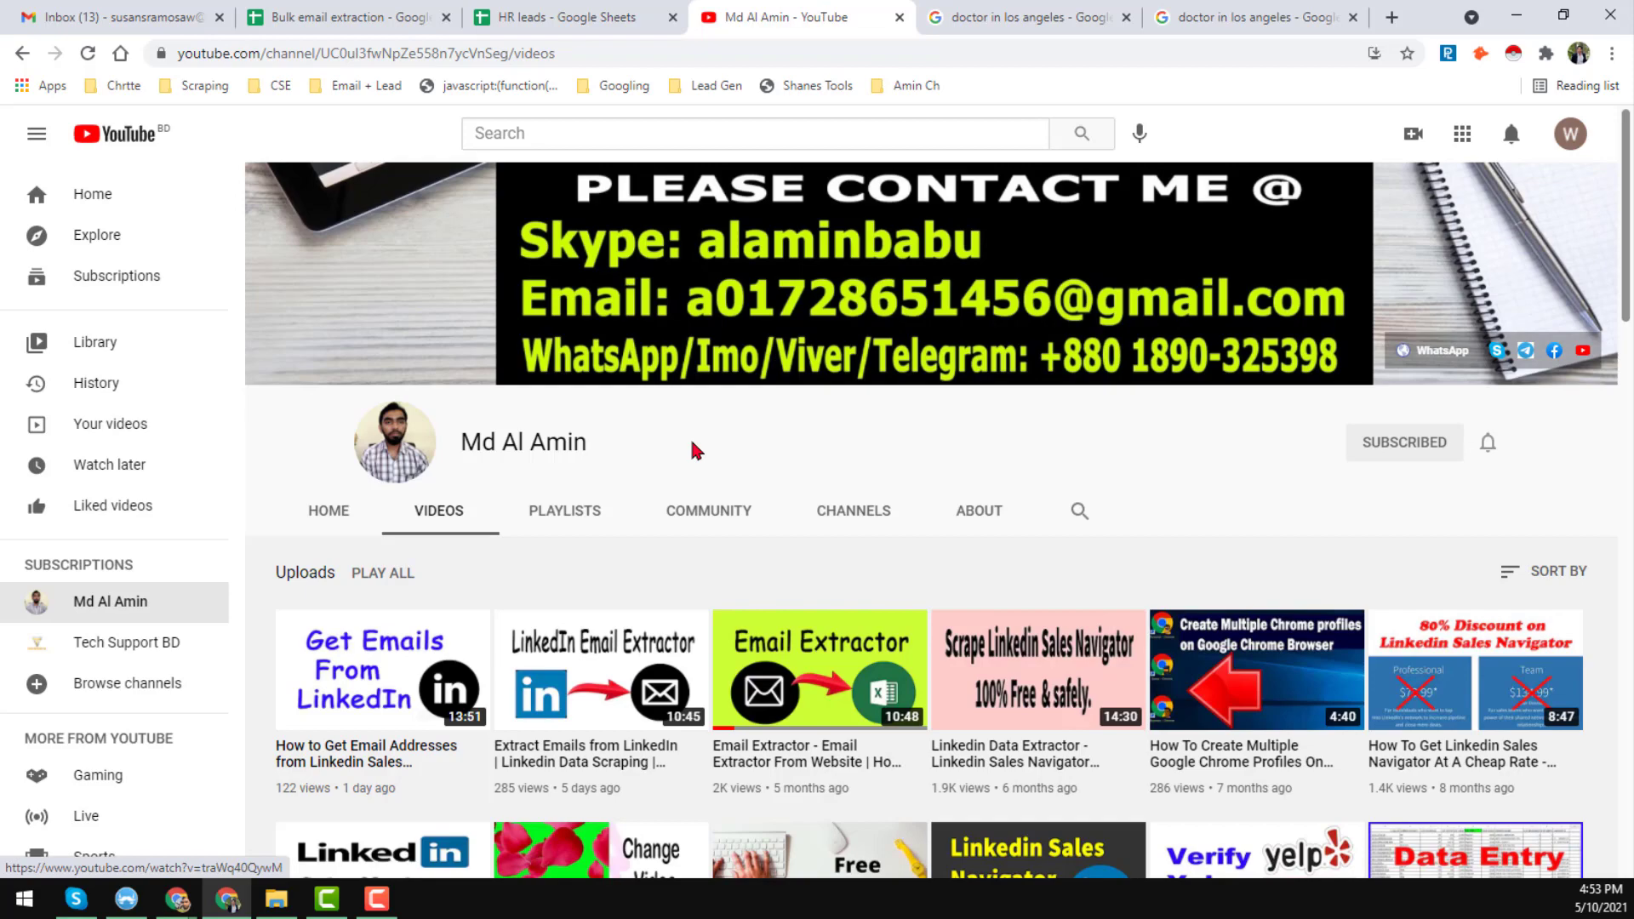
Switch to the Google results for "doctor in los angeles" and examine the search query, the ads and the local business listings
{"action": "left_click", "coordinate": [1027, 21]}
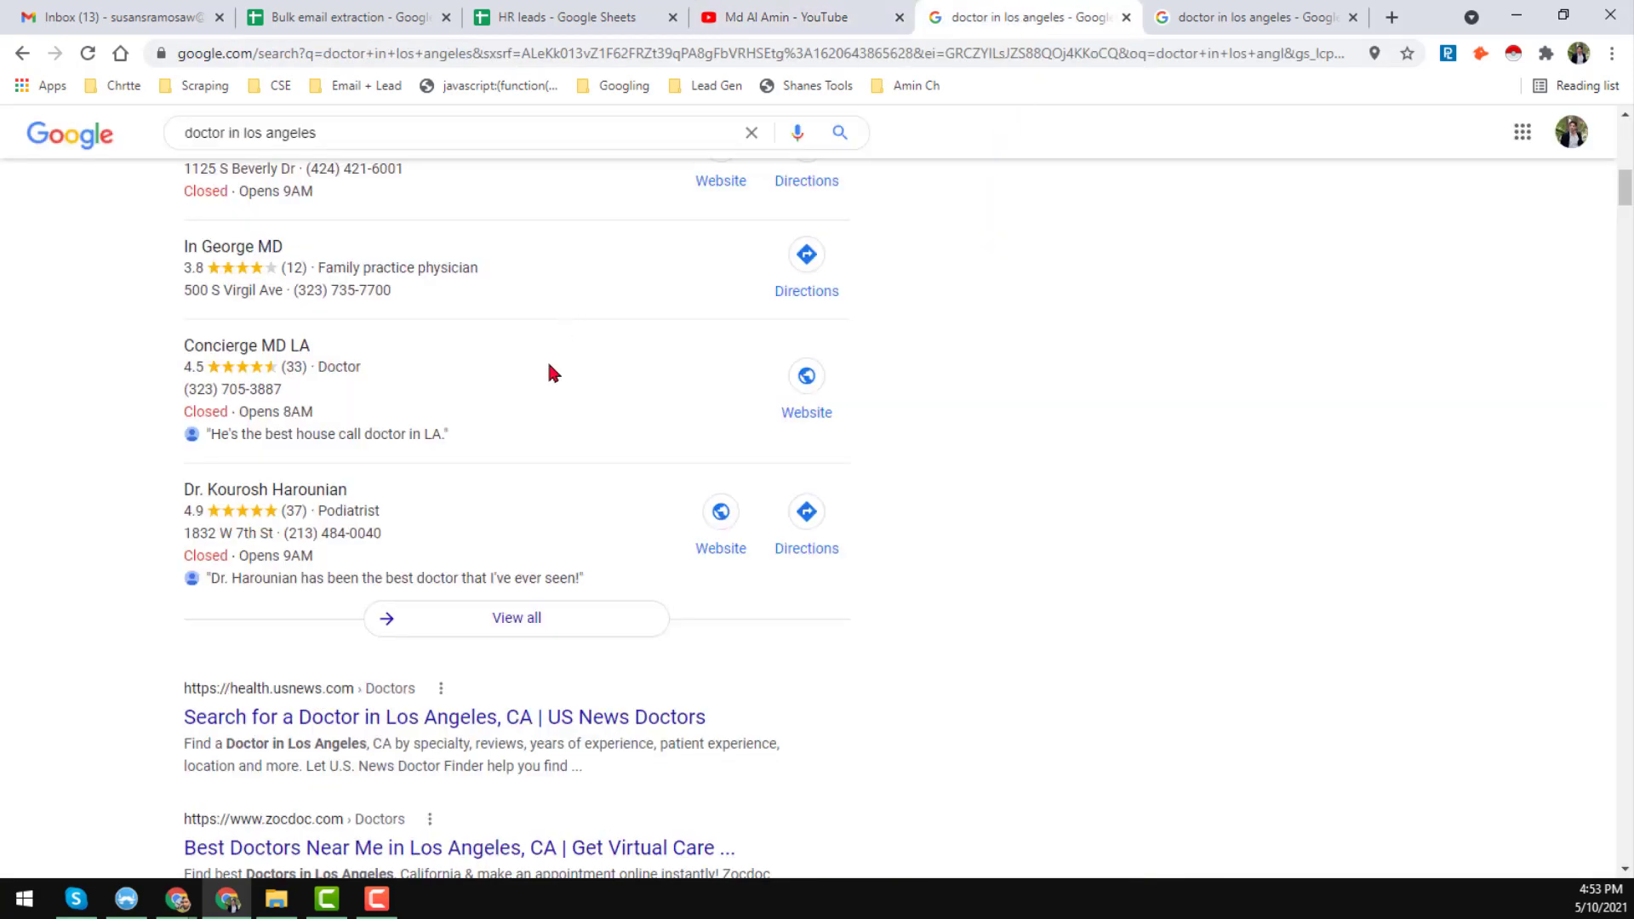
{"action": "scroll", "coordinate": [1039, 533], "scroll_direction": "up", "scroll_amount": 10}
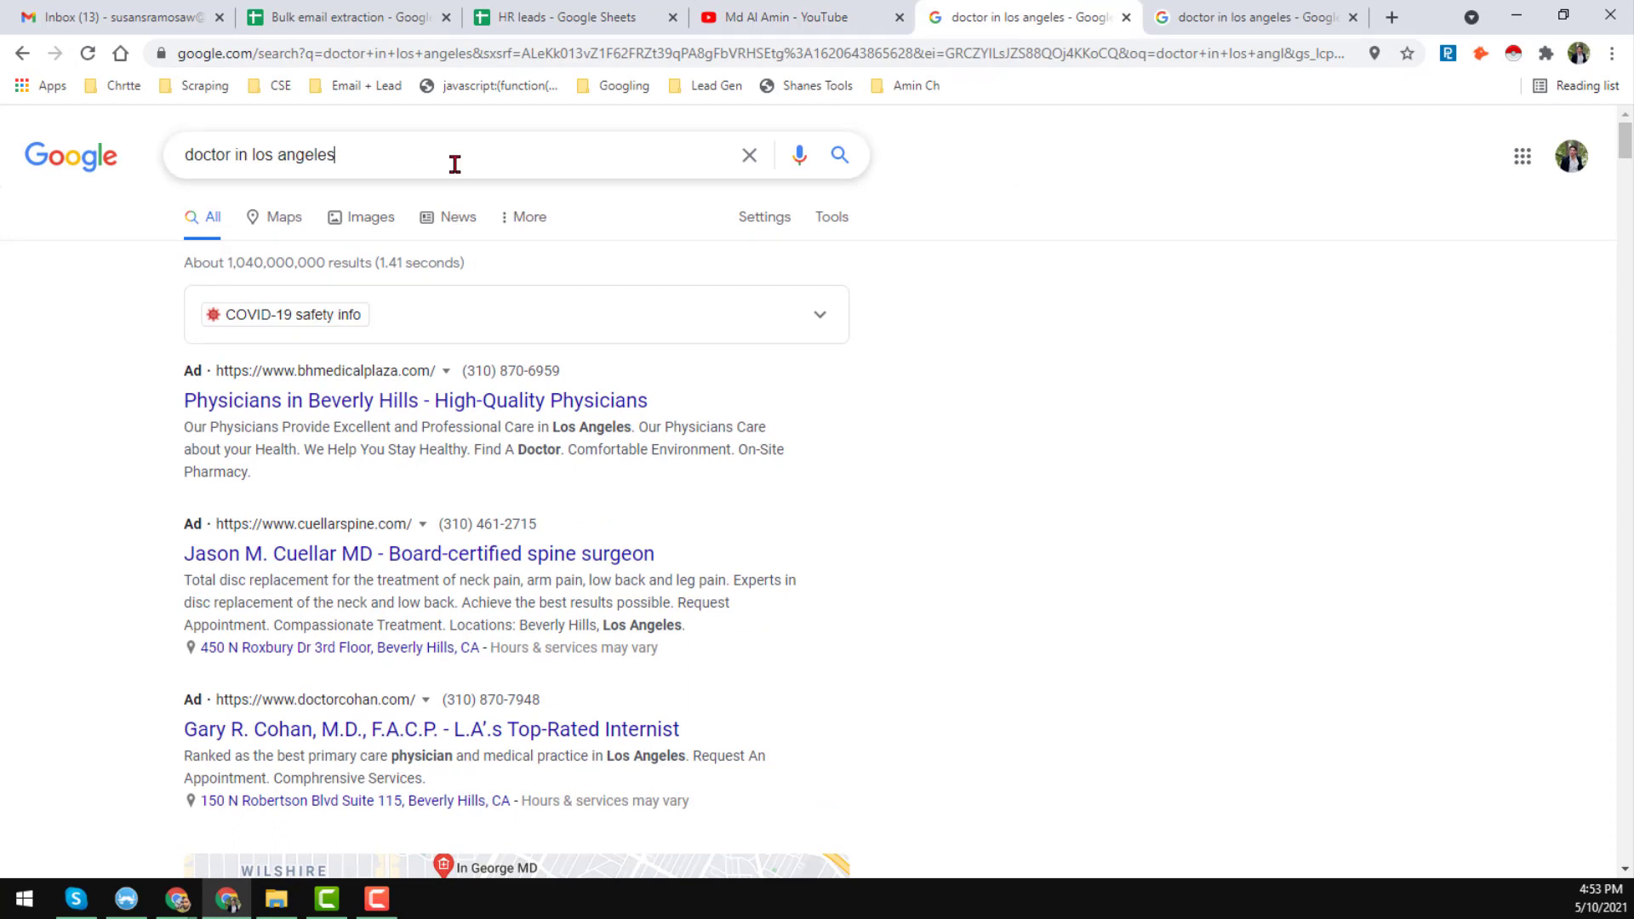
{"action": "left_click", "coordinate": [455, 165]}
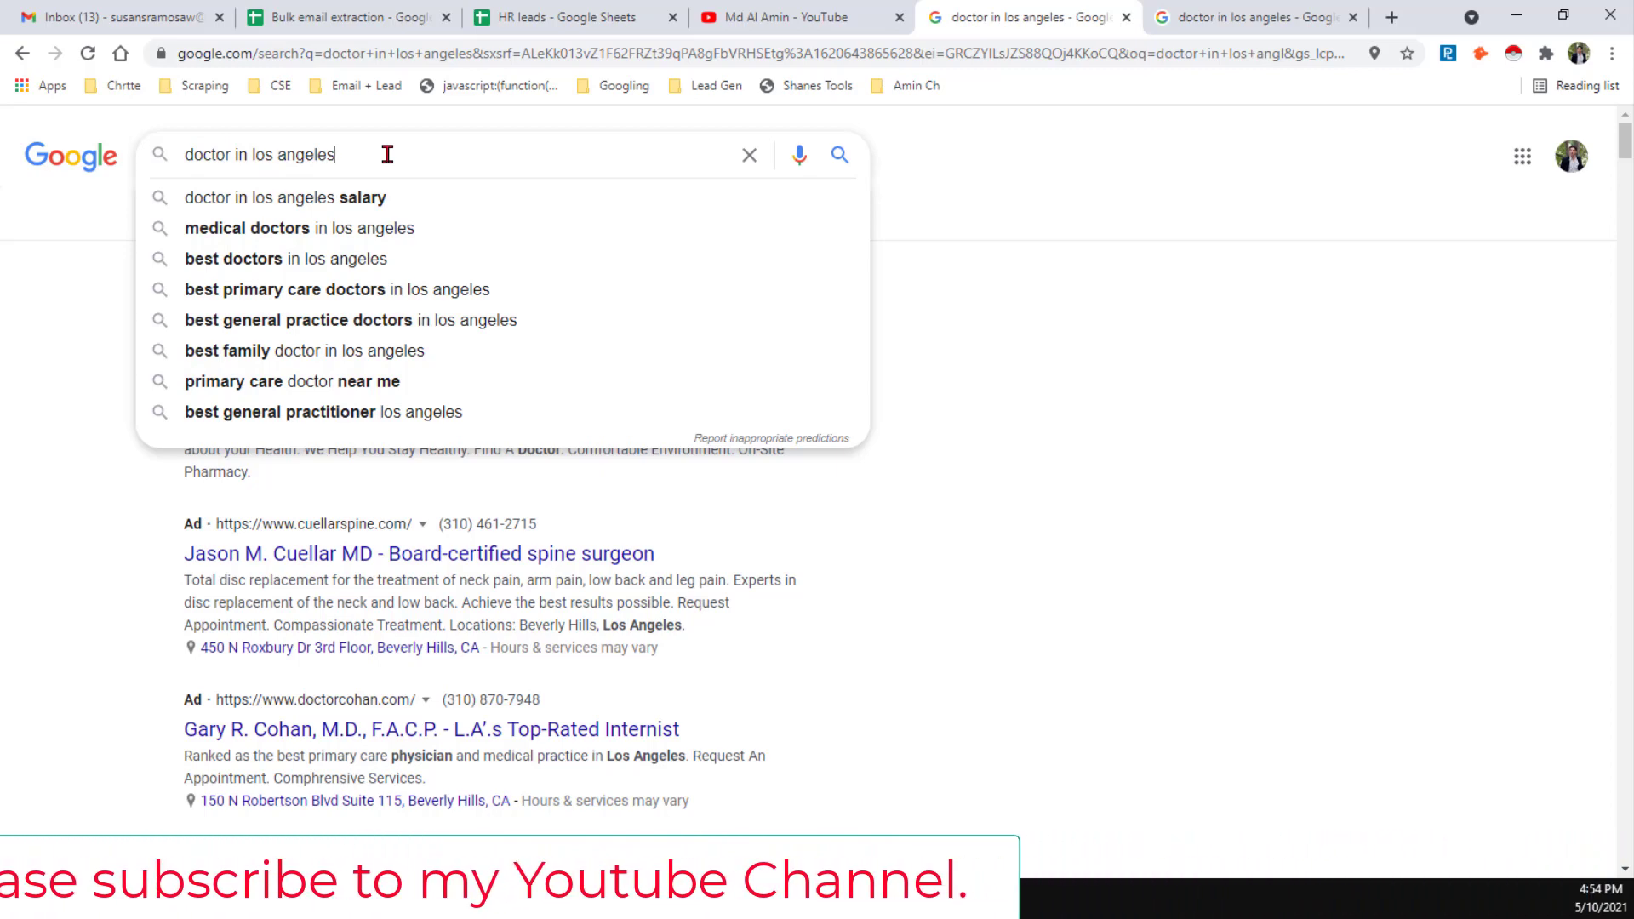
{"action": "left_click", "coordinate": [59, 446]}
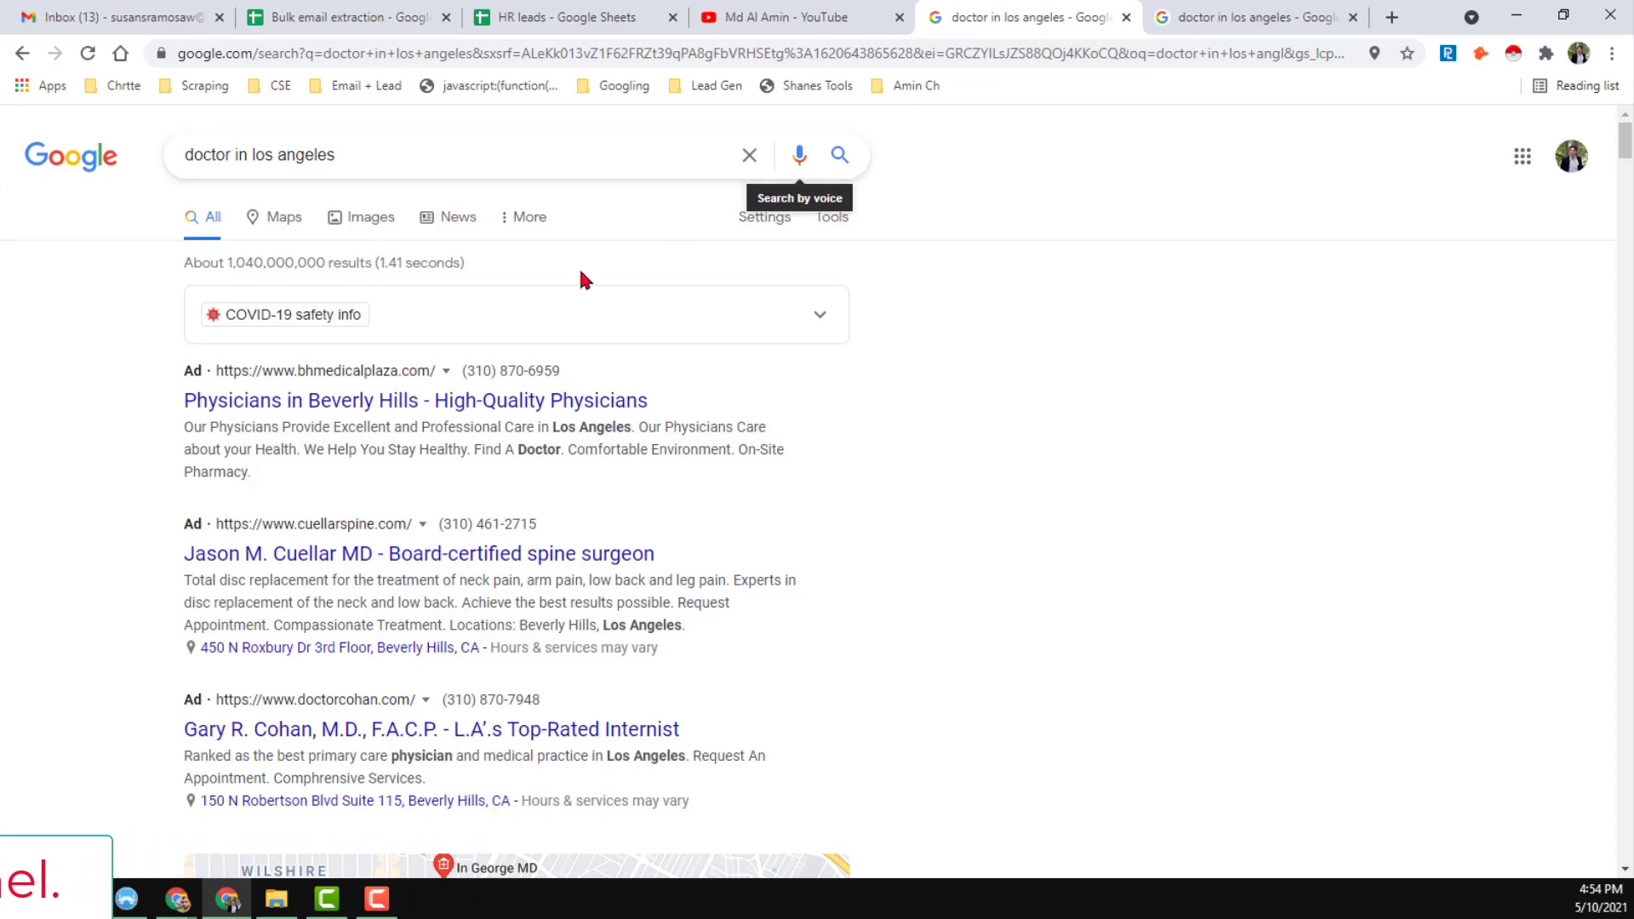
{"action": "scroll", "coordinate": [305, 387], "scroll_direction": "down", "scroll_amount": 2}
{"action": "scroll", "coordinate": [304, 387], "scroll_direction": "down", "scroll_amount": 6}
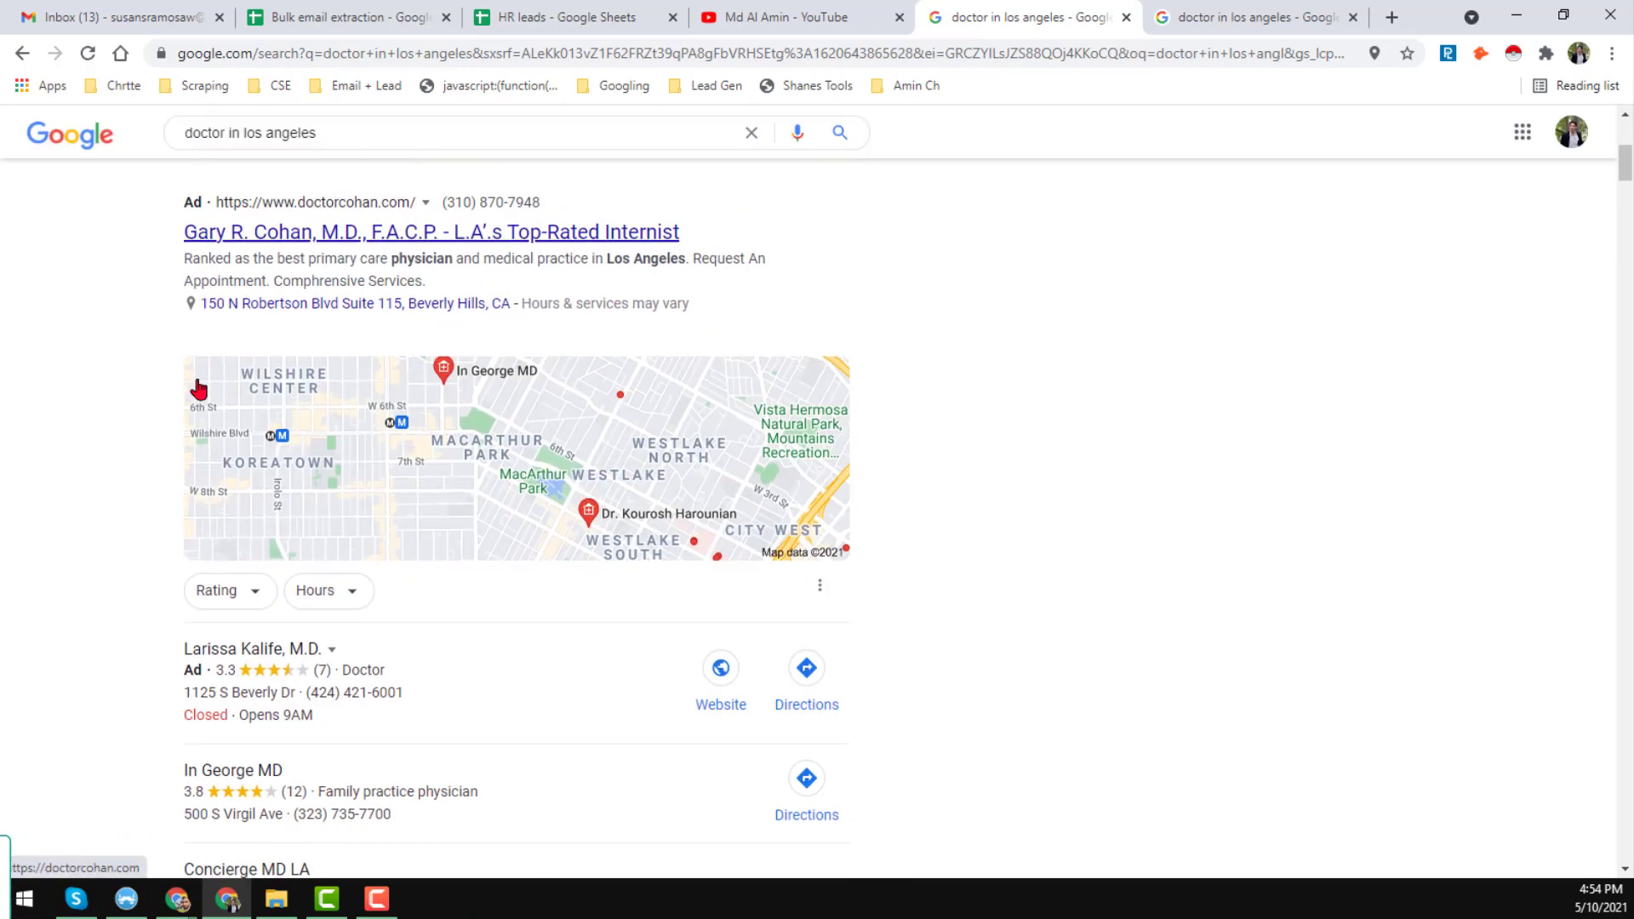
{"action": "scroll", "coordinate": [368, 536], "scroll_direction": "down", "scroll_amount": 2}
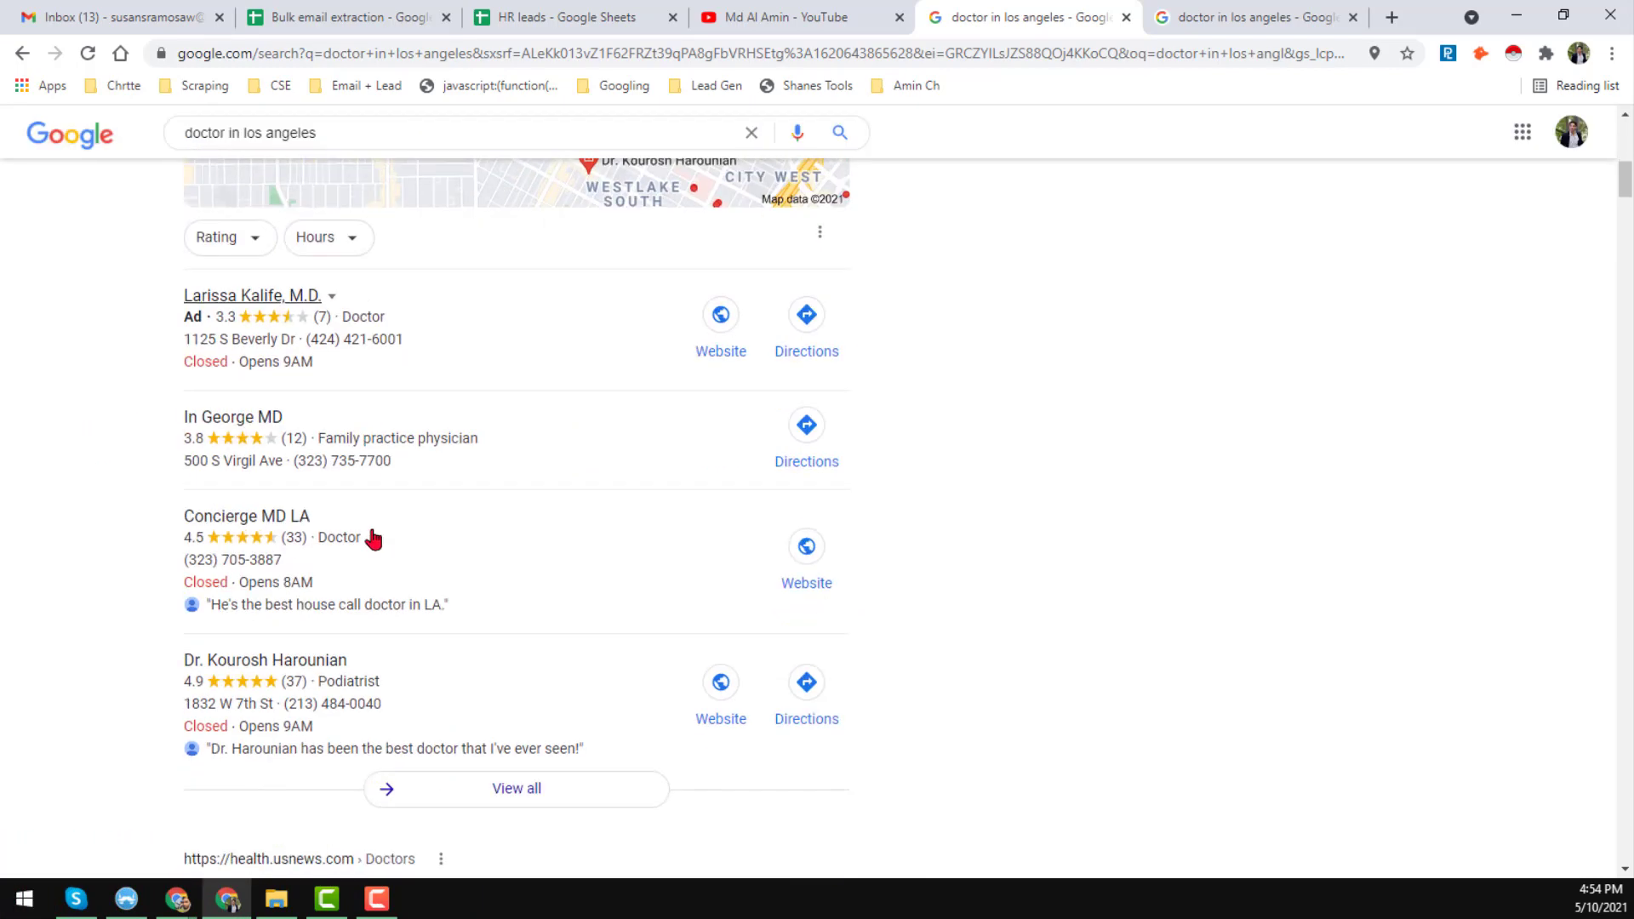
{"action": "scroll", "coordinate": [440, 556], "scroll_direction": "up", "scroll_amount": 8}
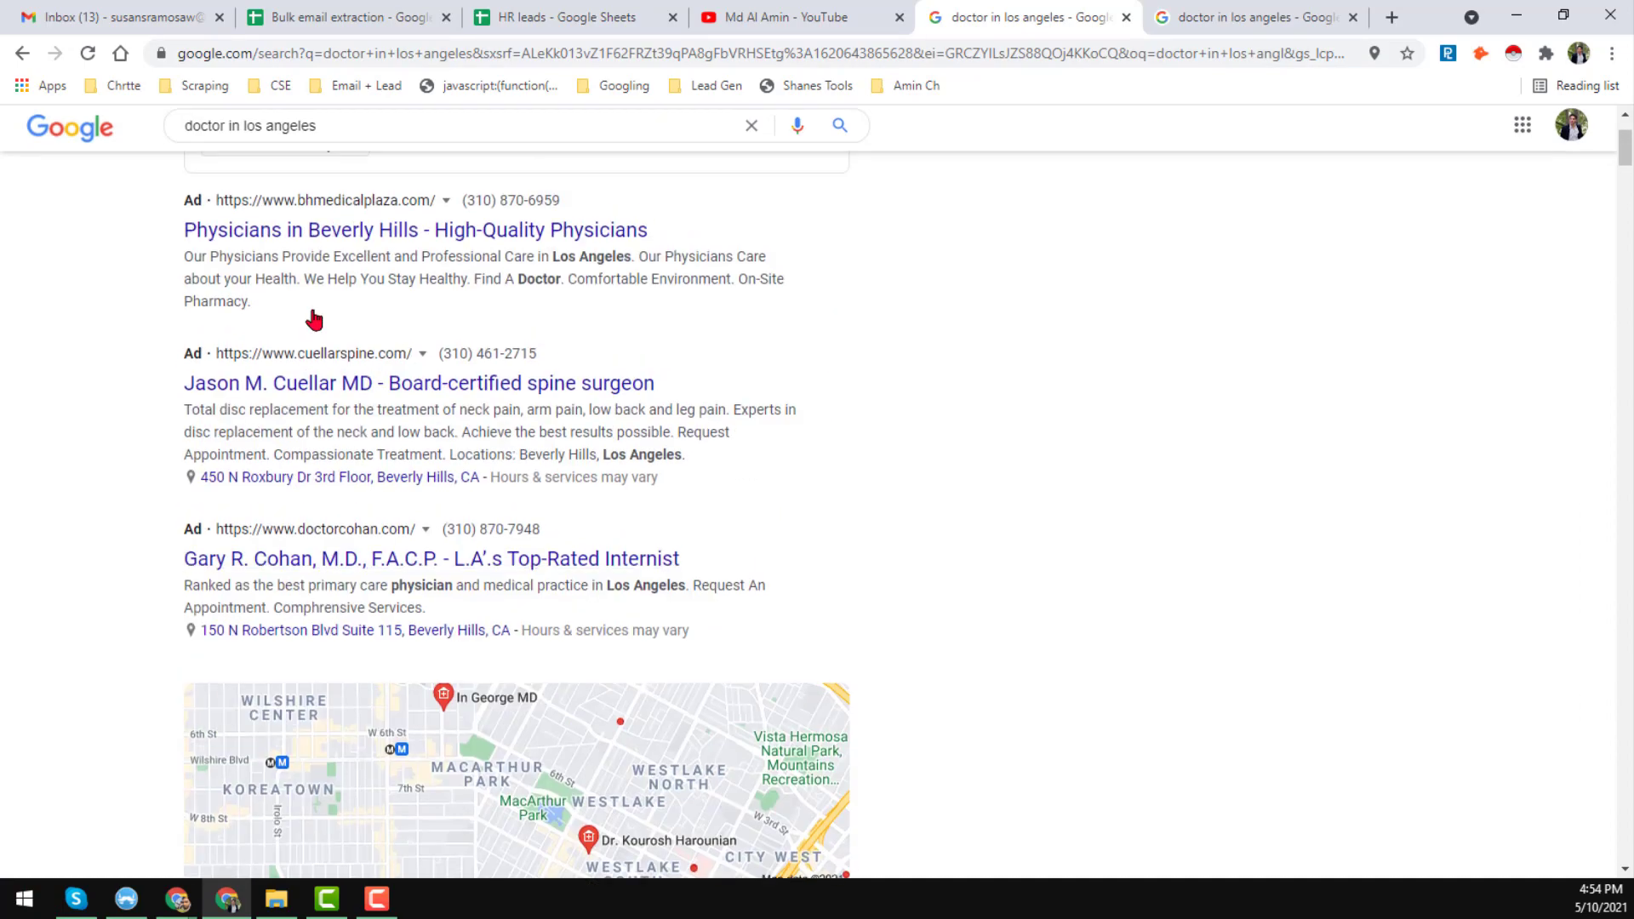
{"action": "scroll", "coordinate": [194, 485], "scroll_direction": "down", "scroll_amount": 4}
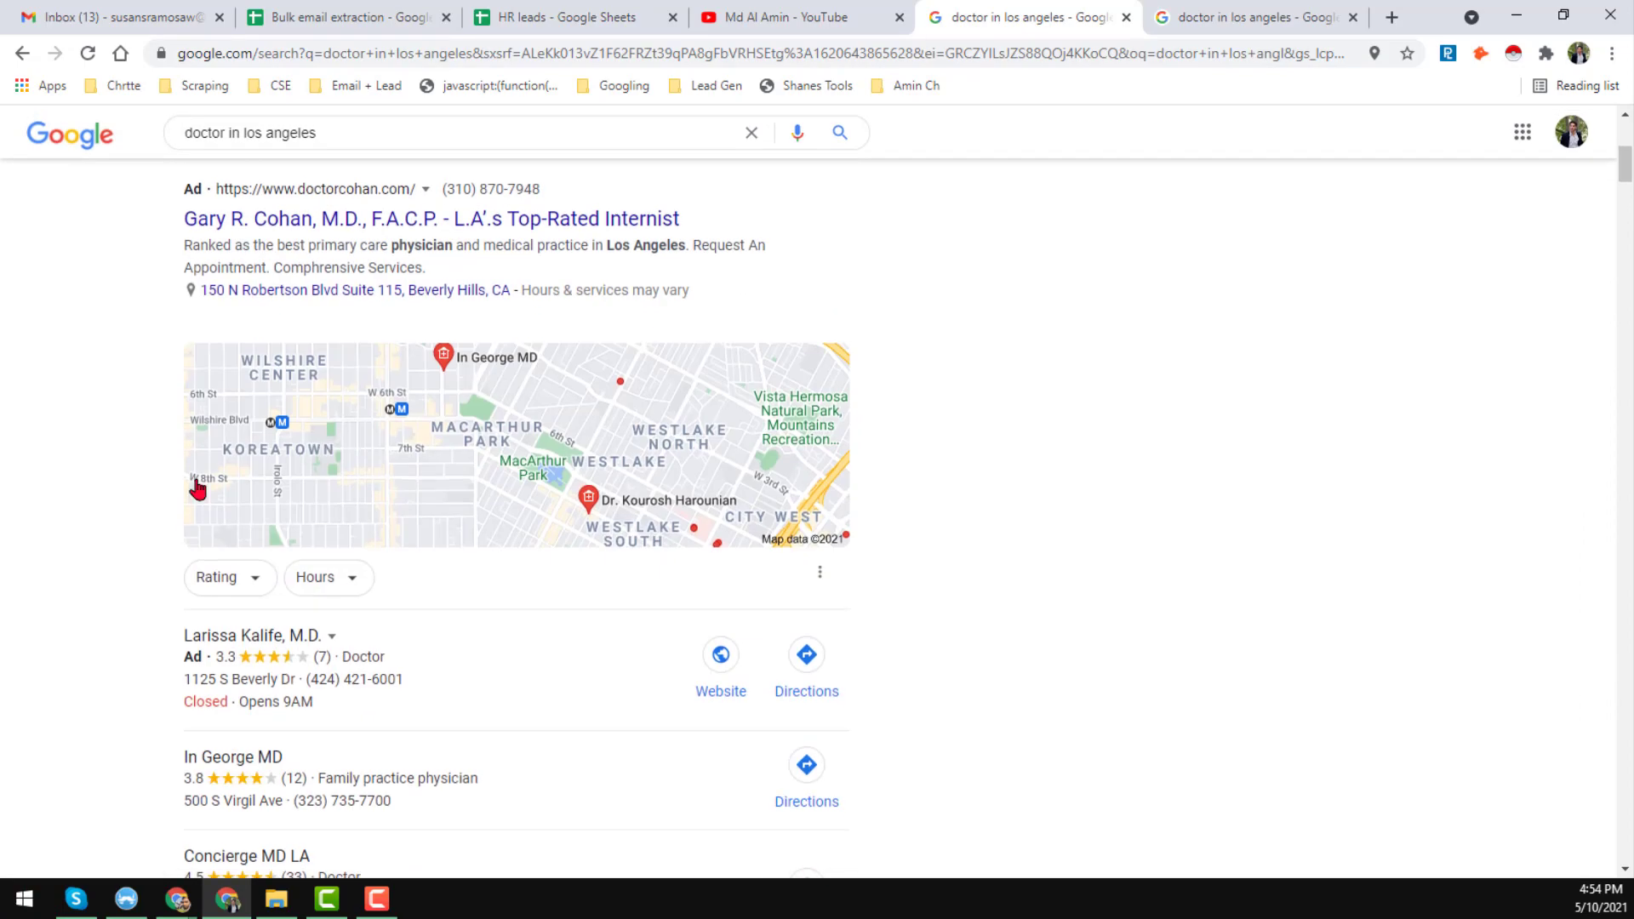
{"action": "scroll", "coordinate": [175, 492], "scroll_direction": "up", "scroll_amount": 6}
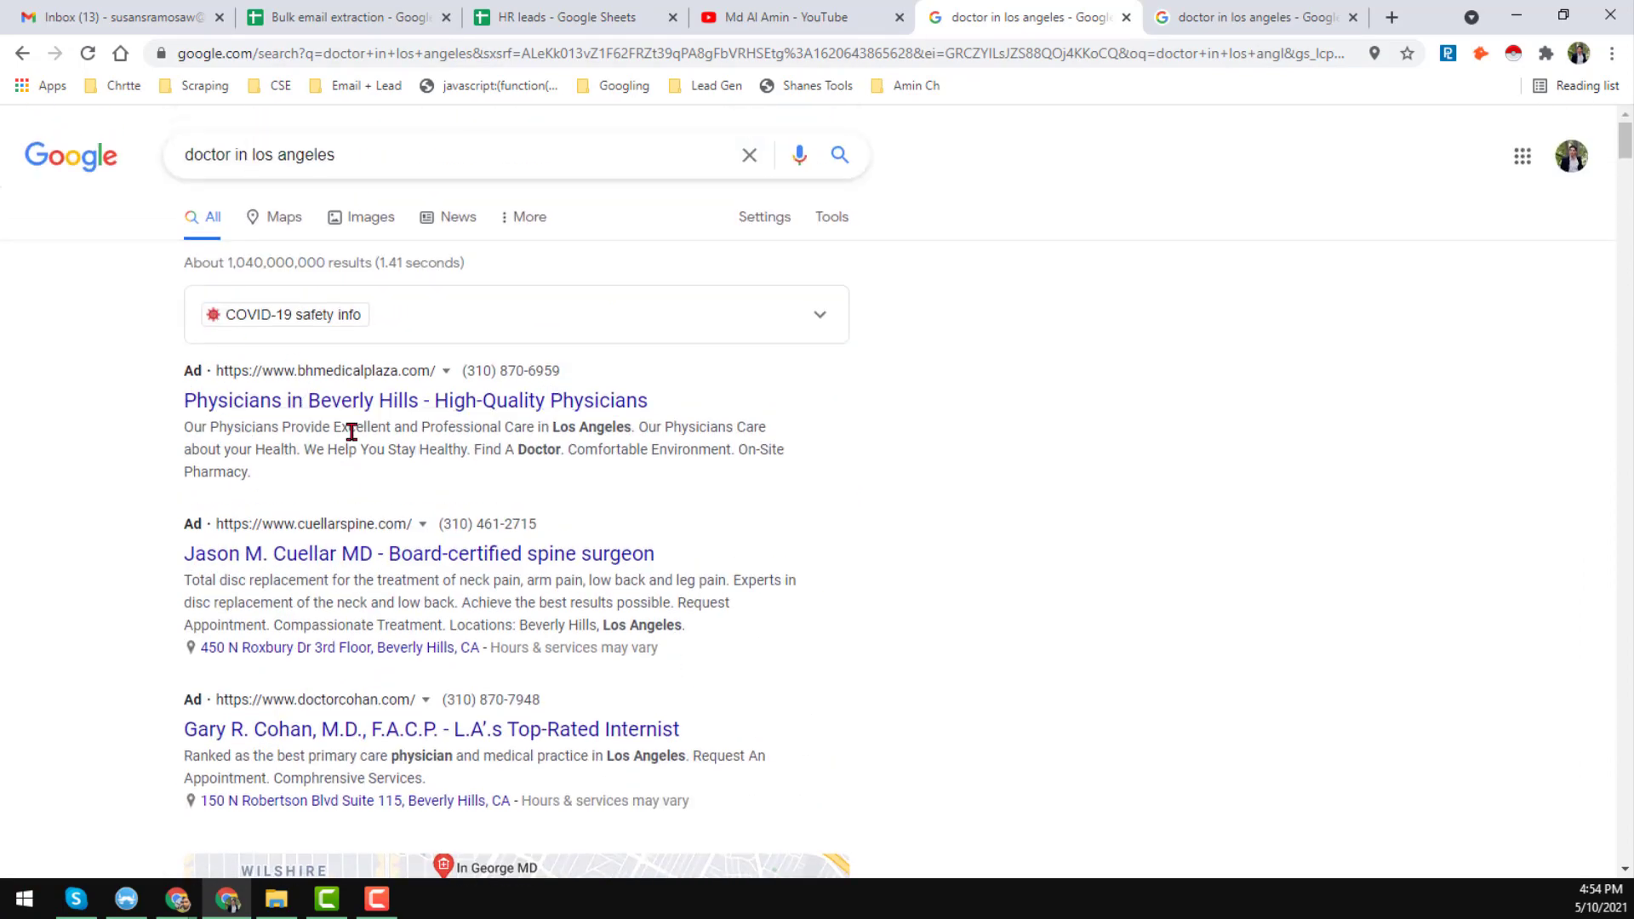
{"action": "scroll", "coordinate": [350, 429], "scroll_direction": "down", "scroll_amount": 8}
{"action": "scroll", "coordinate": [255, 387], "scroll_direction": "down", "scroll_amount": 2}
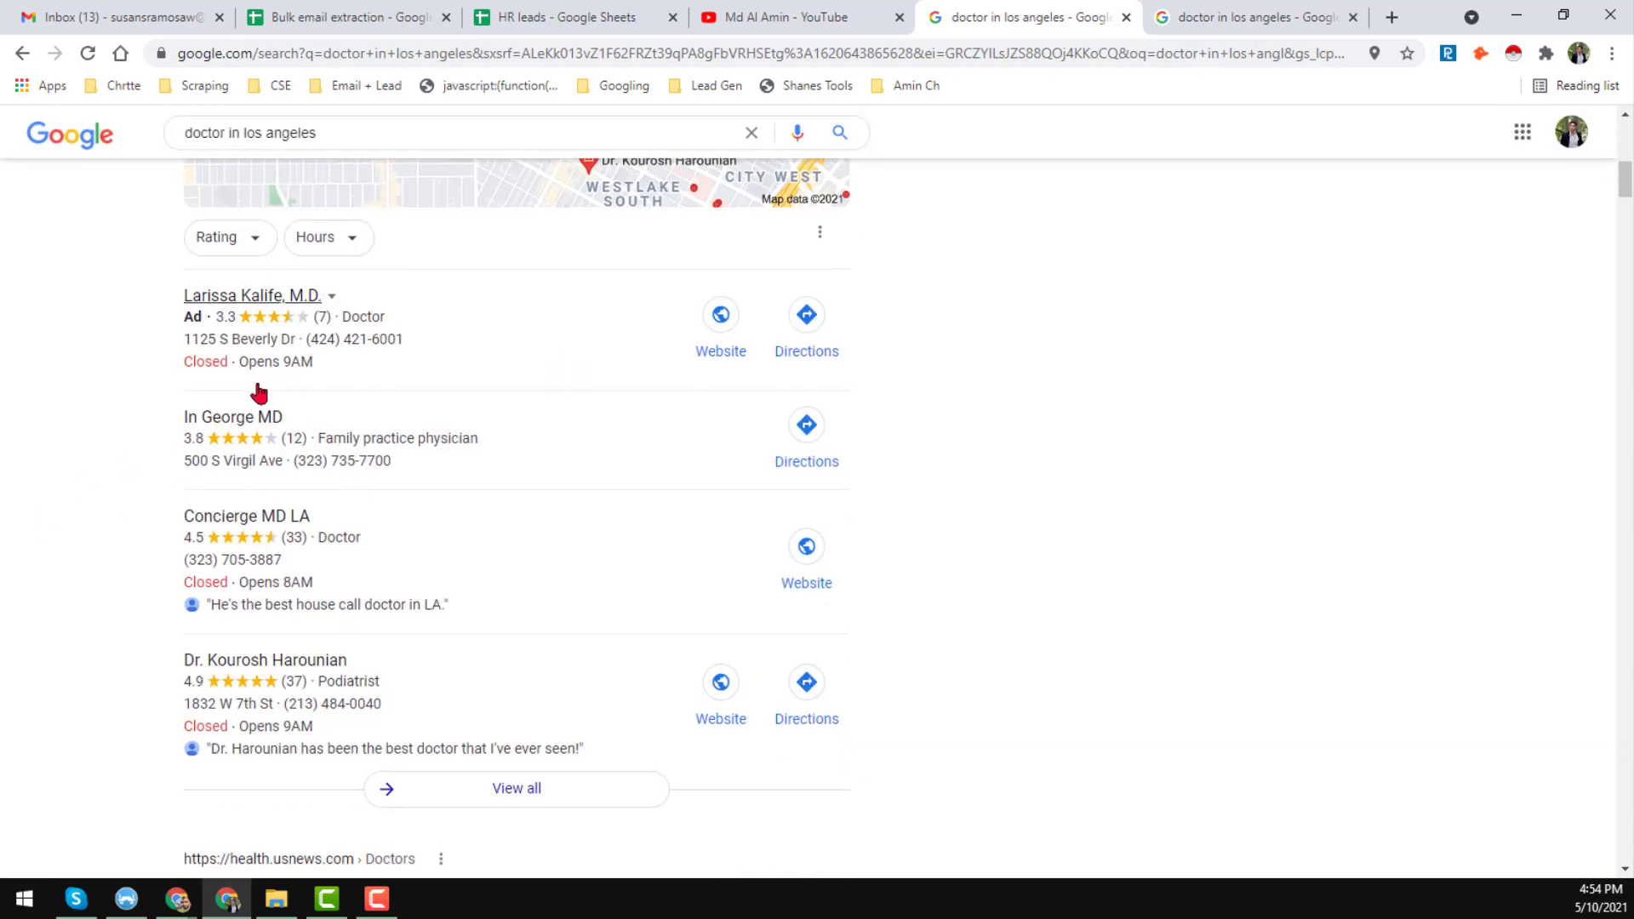
{"action": "scroll", "coordinate": [328, 408], "scroll_direction": "down", "scroll_amount": 4}
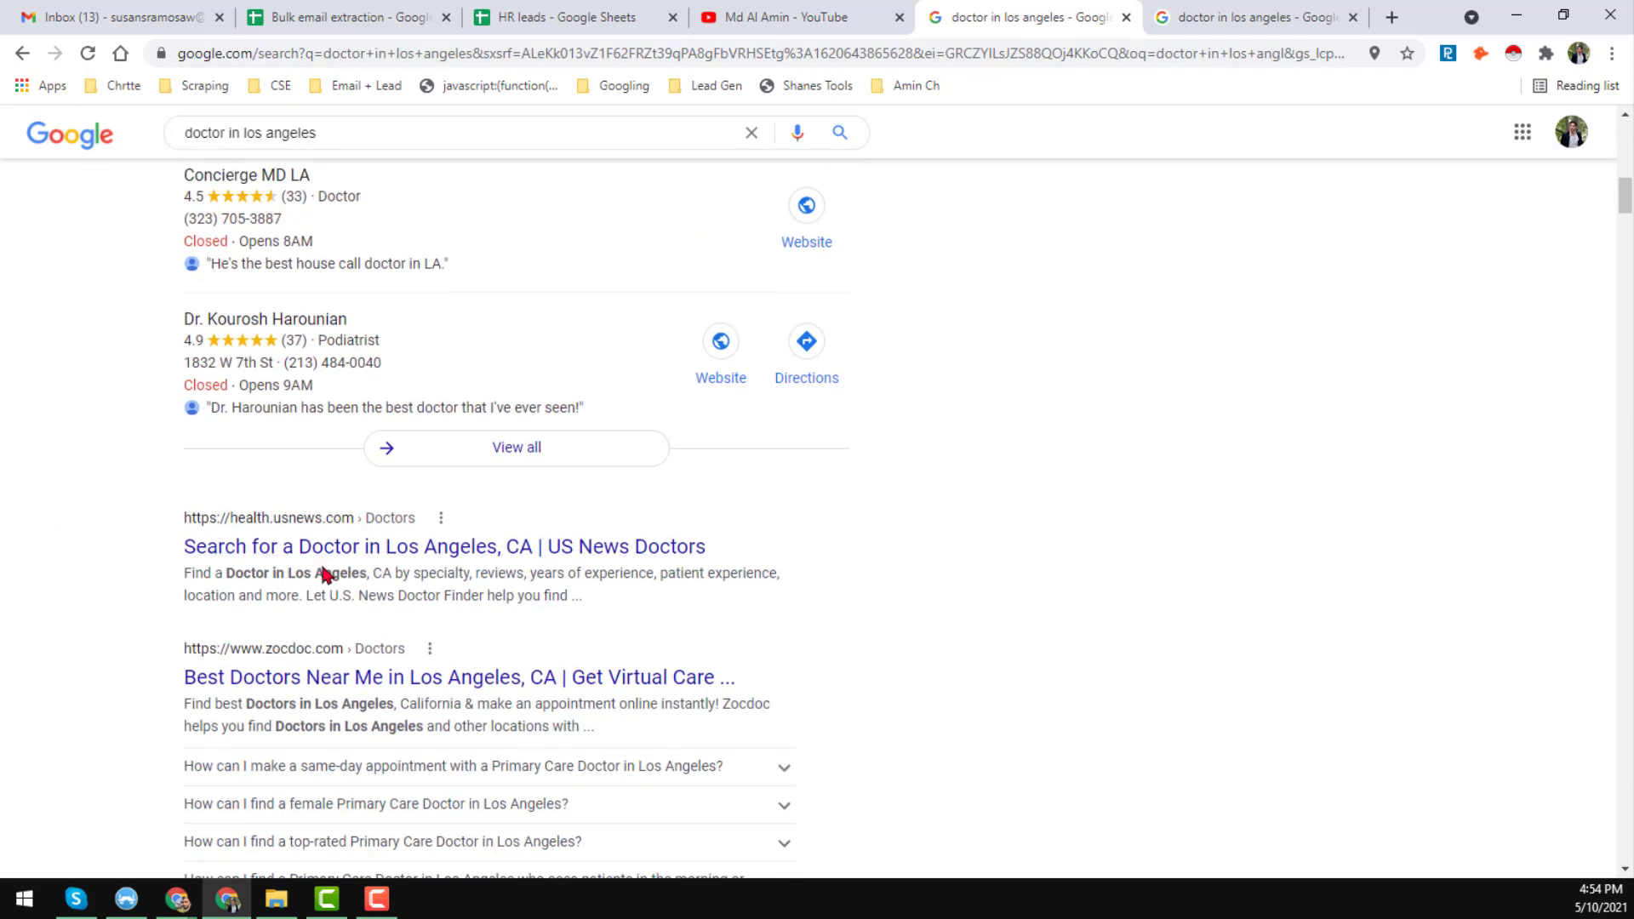
{"action": "scroll", "coordinate": [324, 575], "scroll_direction": "up", "scroll_amount": 6}
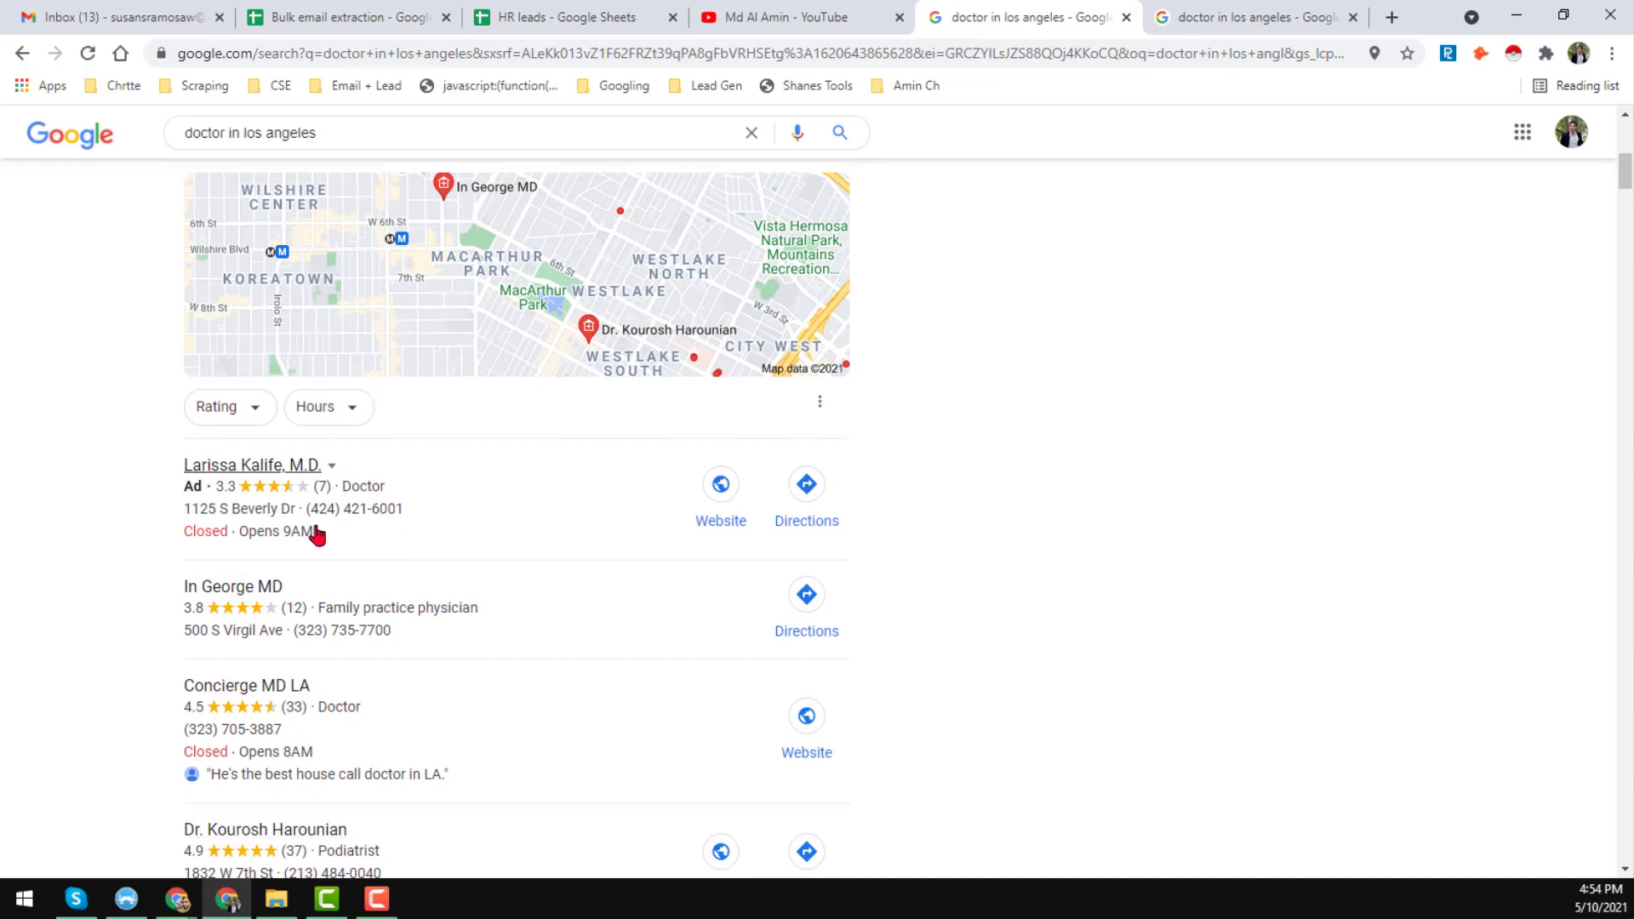
{"action": "scroll", "coordinate": [316, 534], "scroll_direction": "down", "scroll_amount": 4}
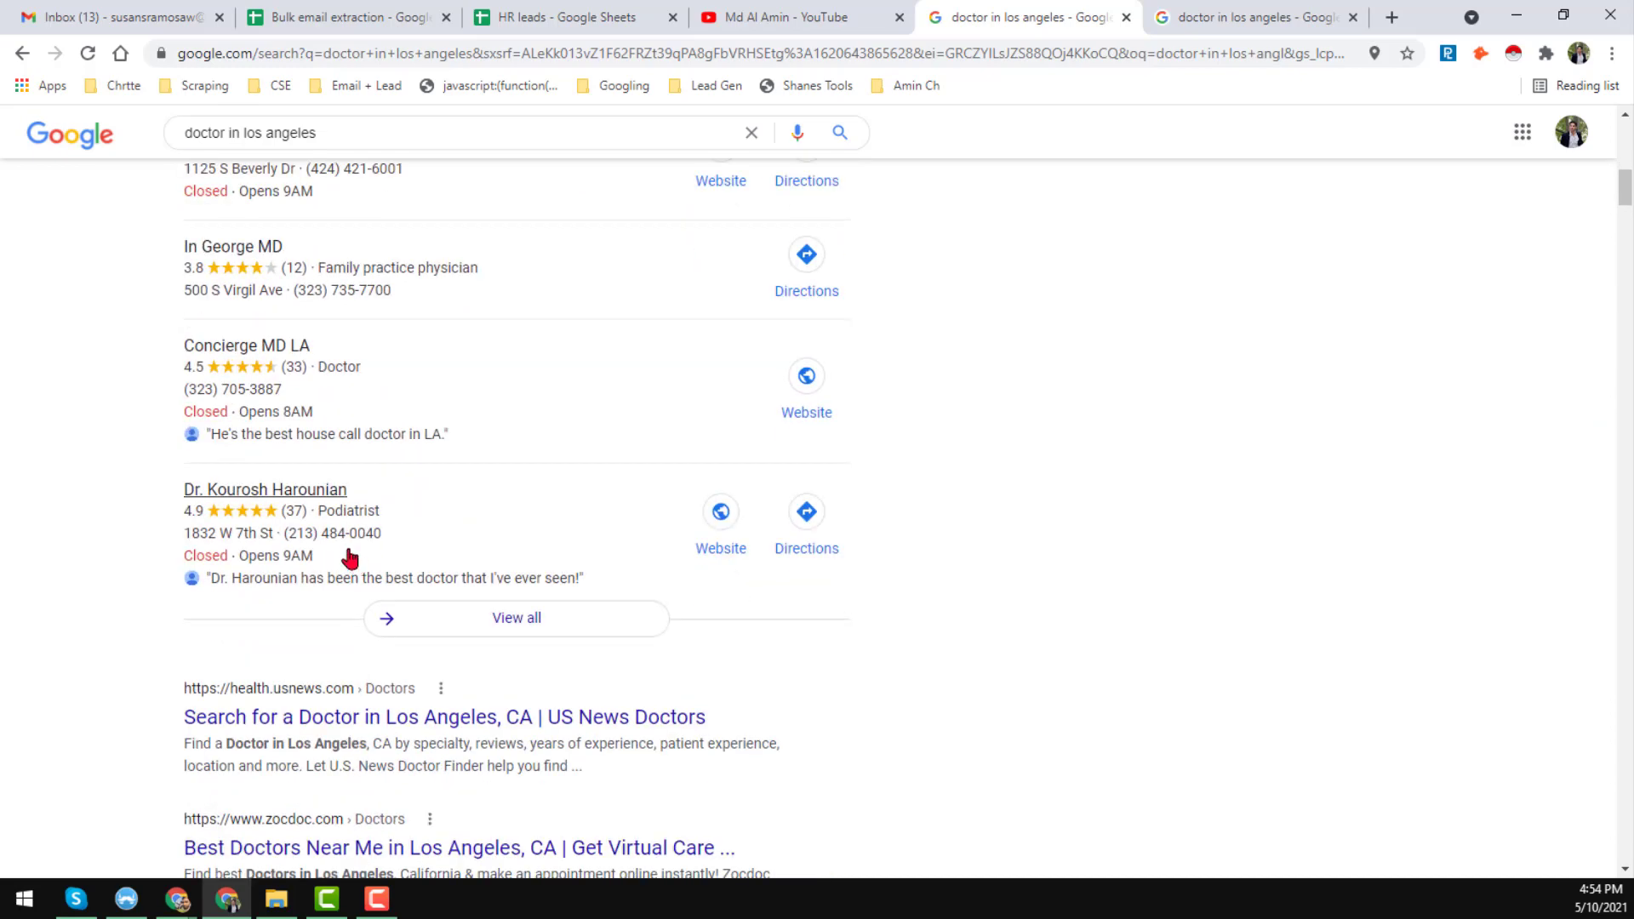
{"action": "scroll", "coordinate": [318, 390], "scroll_direction": "up", "scroll_amount": 4}
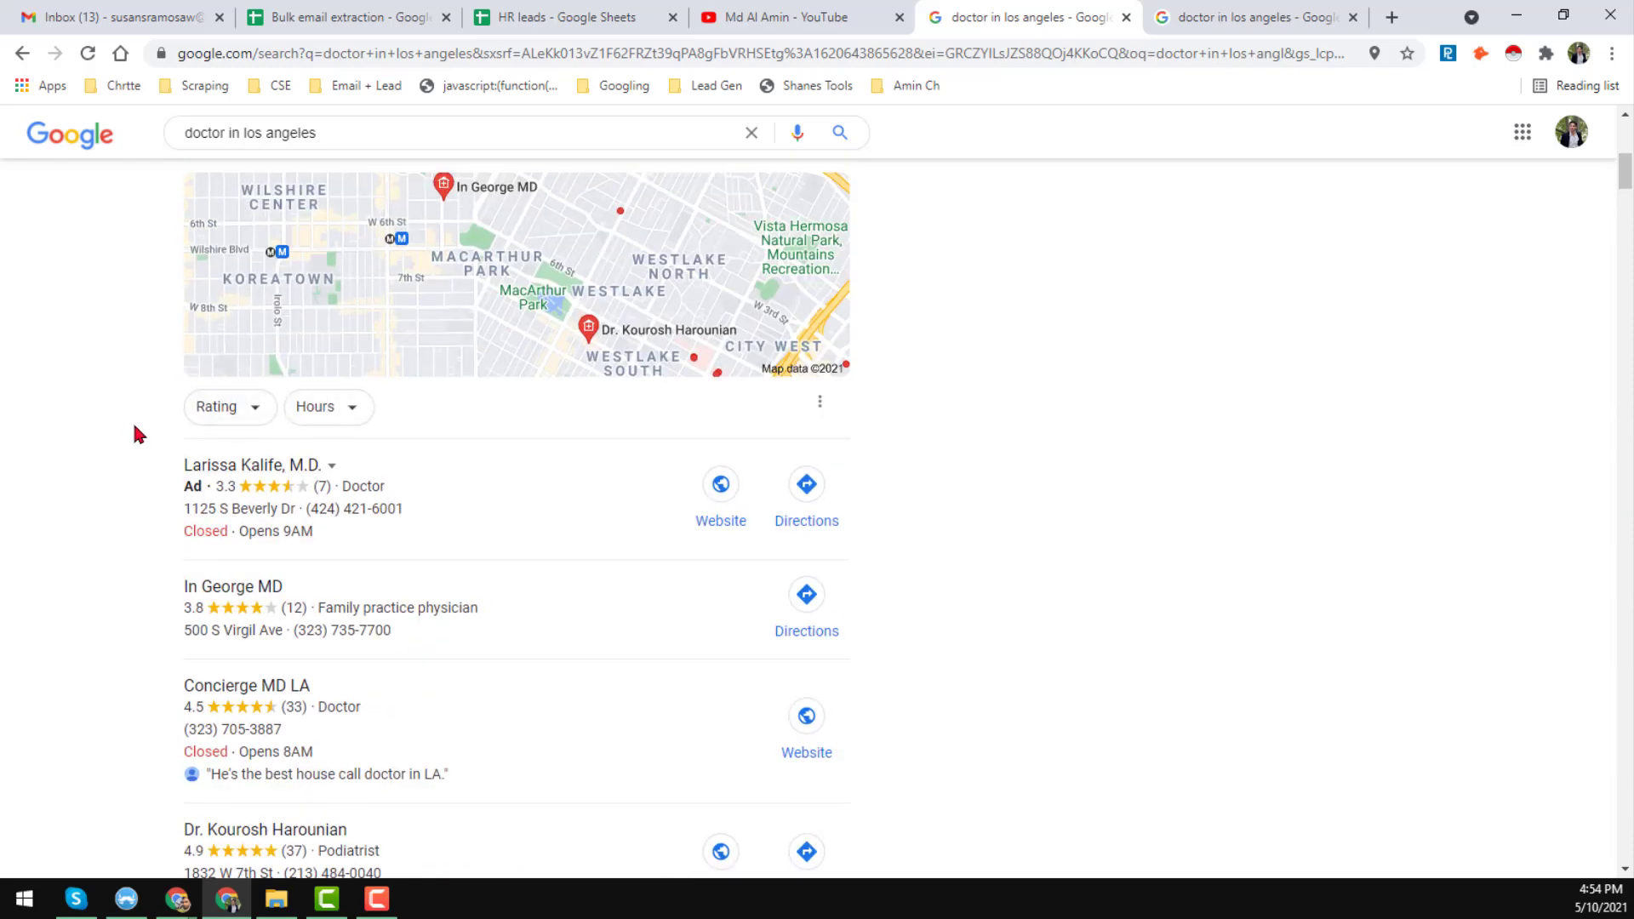
{"action": "scroll", "coordinate": [412, 502], "scroll_direction": "down", "scroll_amount": 1}
{"action": "scroll", "coordinate": [412, 507], "scroll_direction": "down", "scroll_amount": 3}
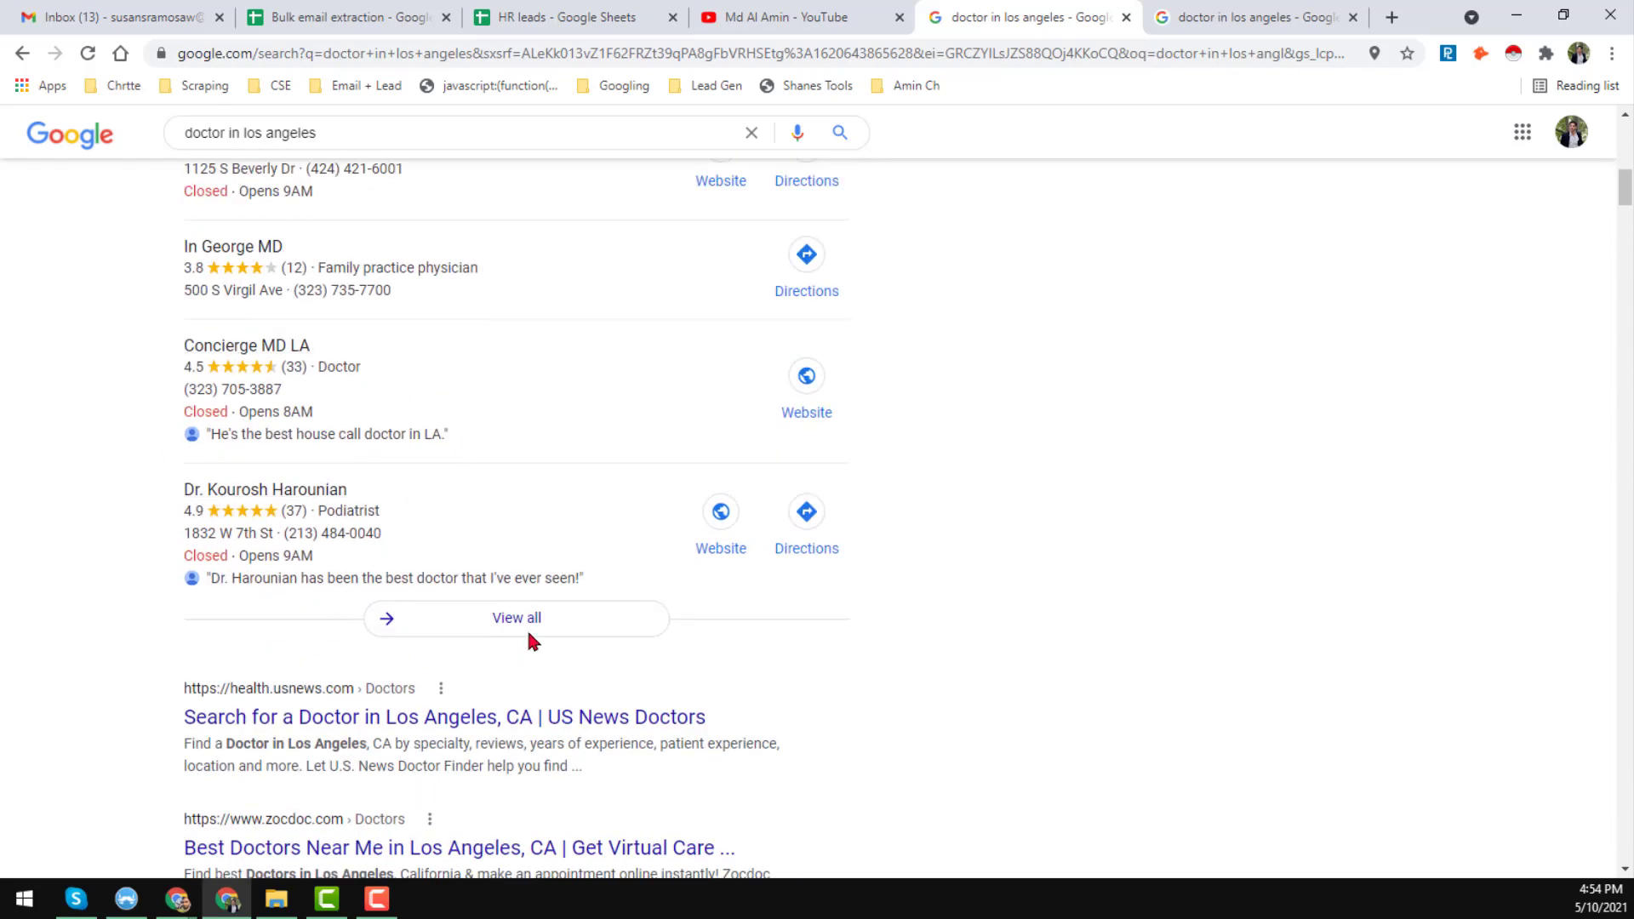
{"action": "scroll", "coordinate": [981, 656], "scroll_direction": "up", "scroll_amount": 10}
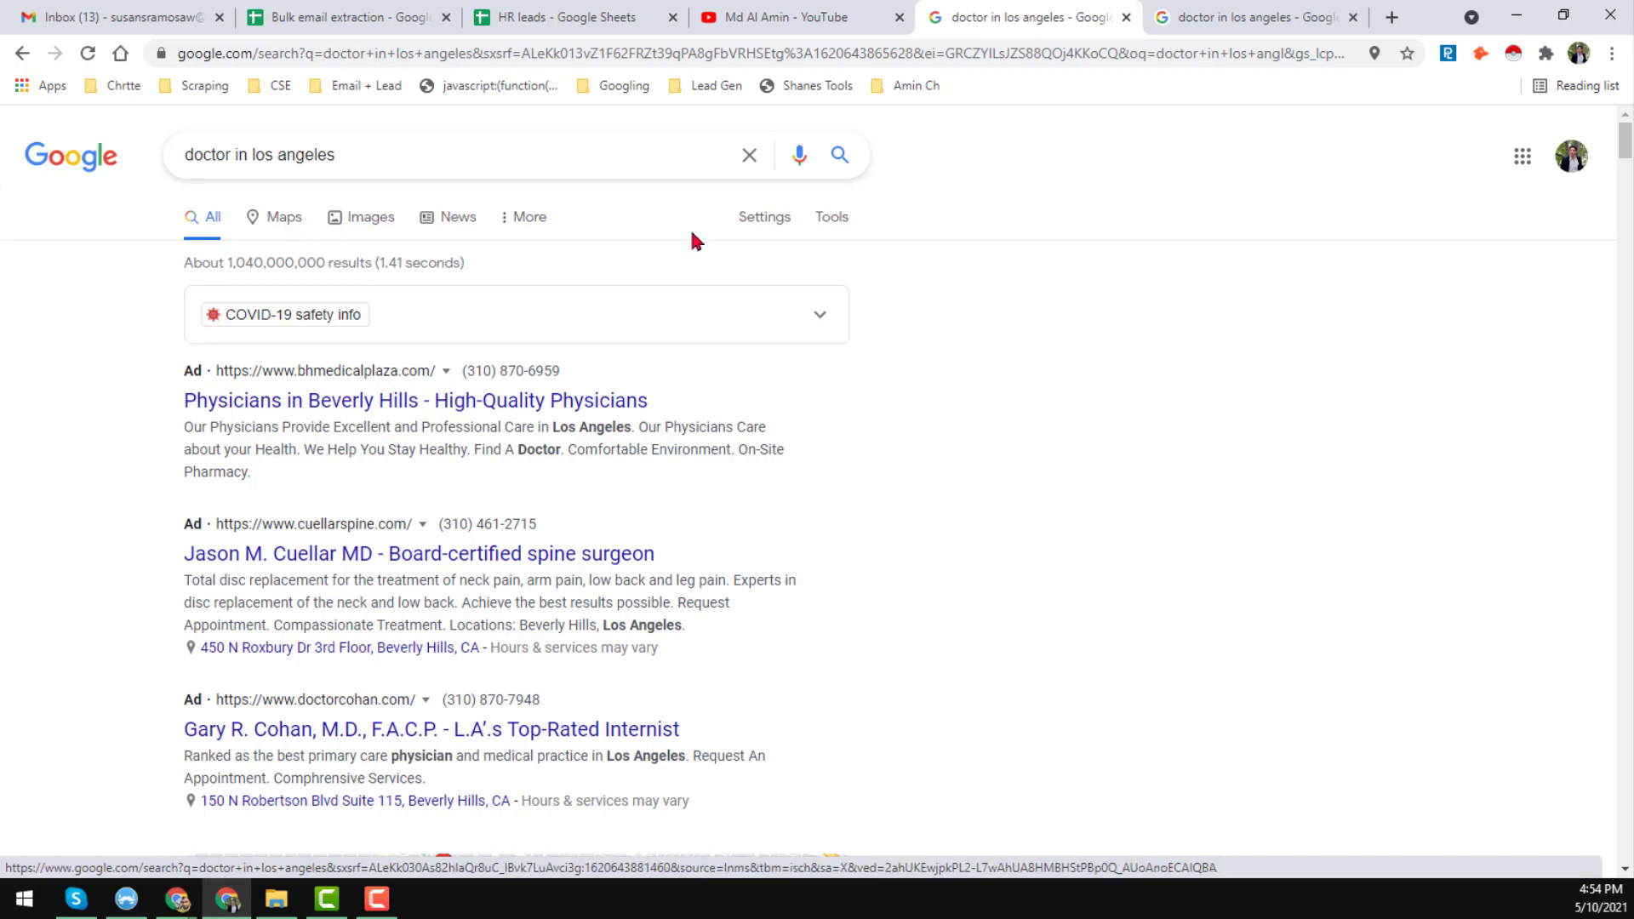
Switch to the full local results with the map for "doctor in los angeles" and review the listed practices
{"action": "left_click", "coordinate": [1183, 10]}
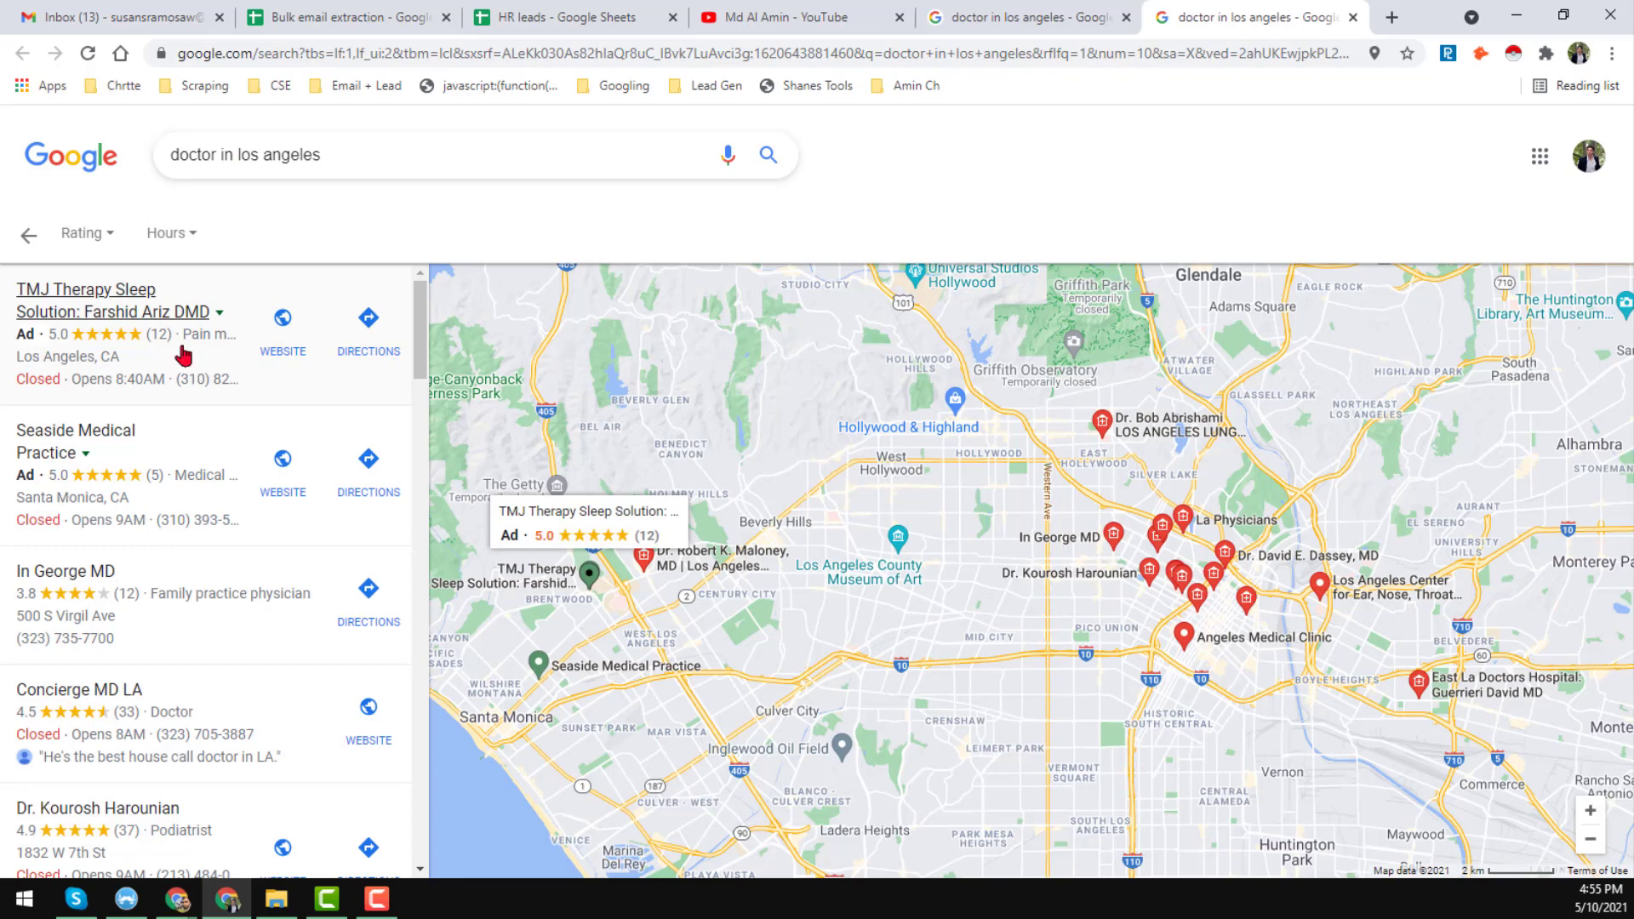
{"action": "scroll", "coordinate": [183, 355], "scroll_direction": "down", "scroll_amount": 6}
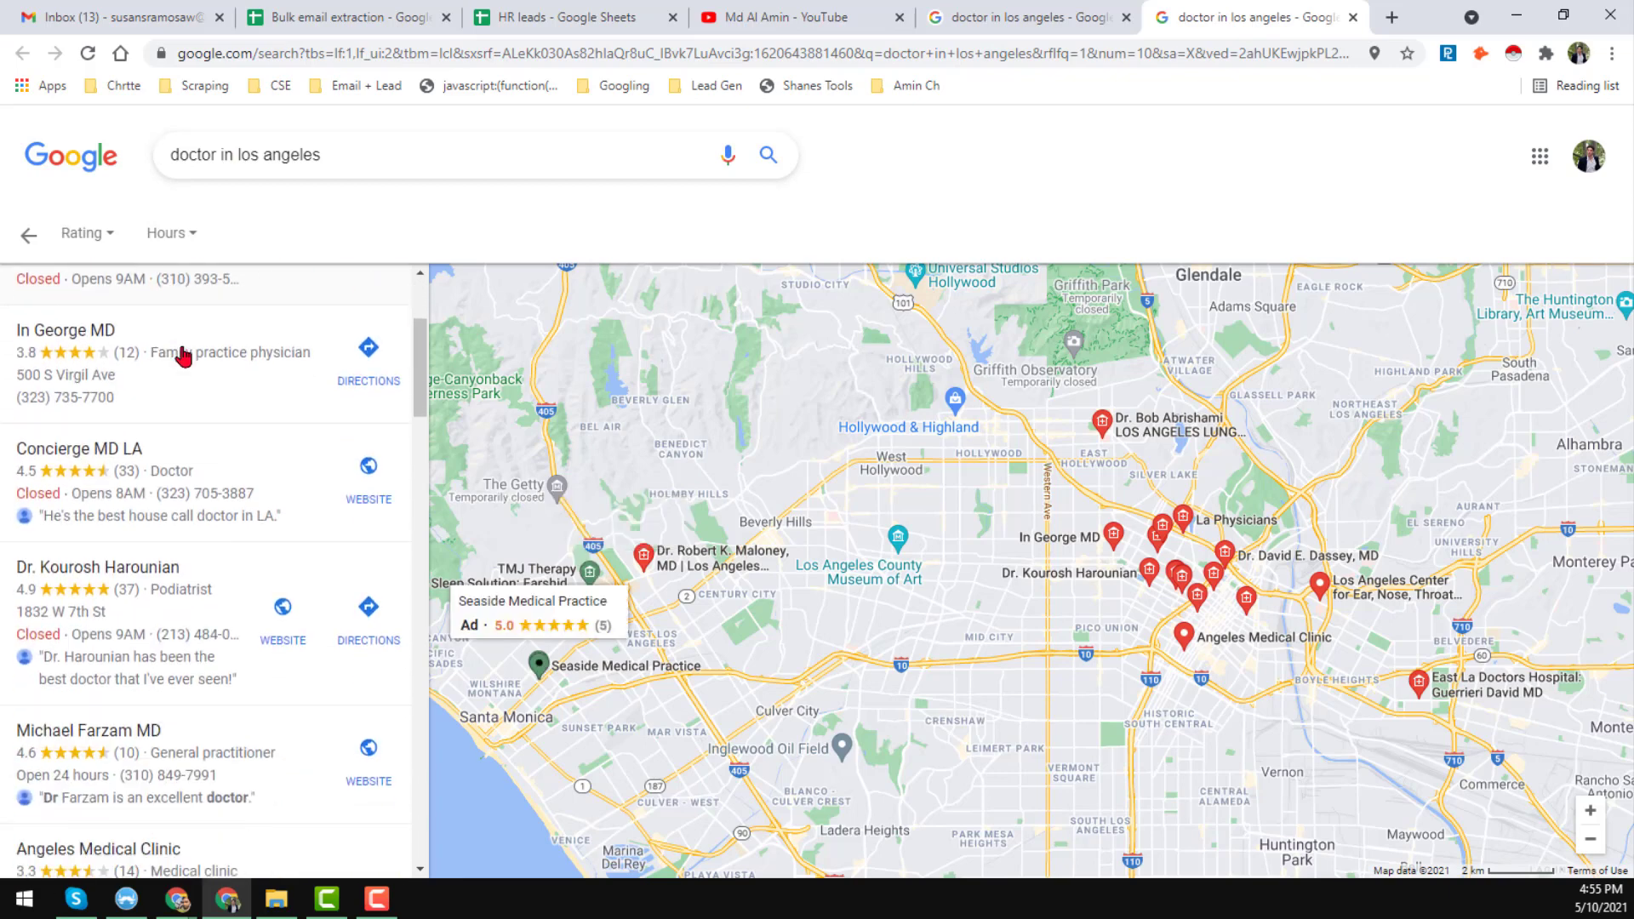
{"action": "scroll", "coordinate": [183, 404], "scroll_direction": "down", "scroll_amount": 15}
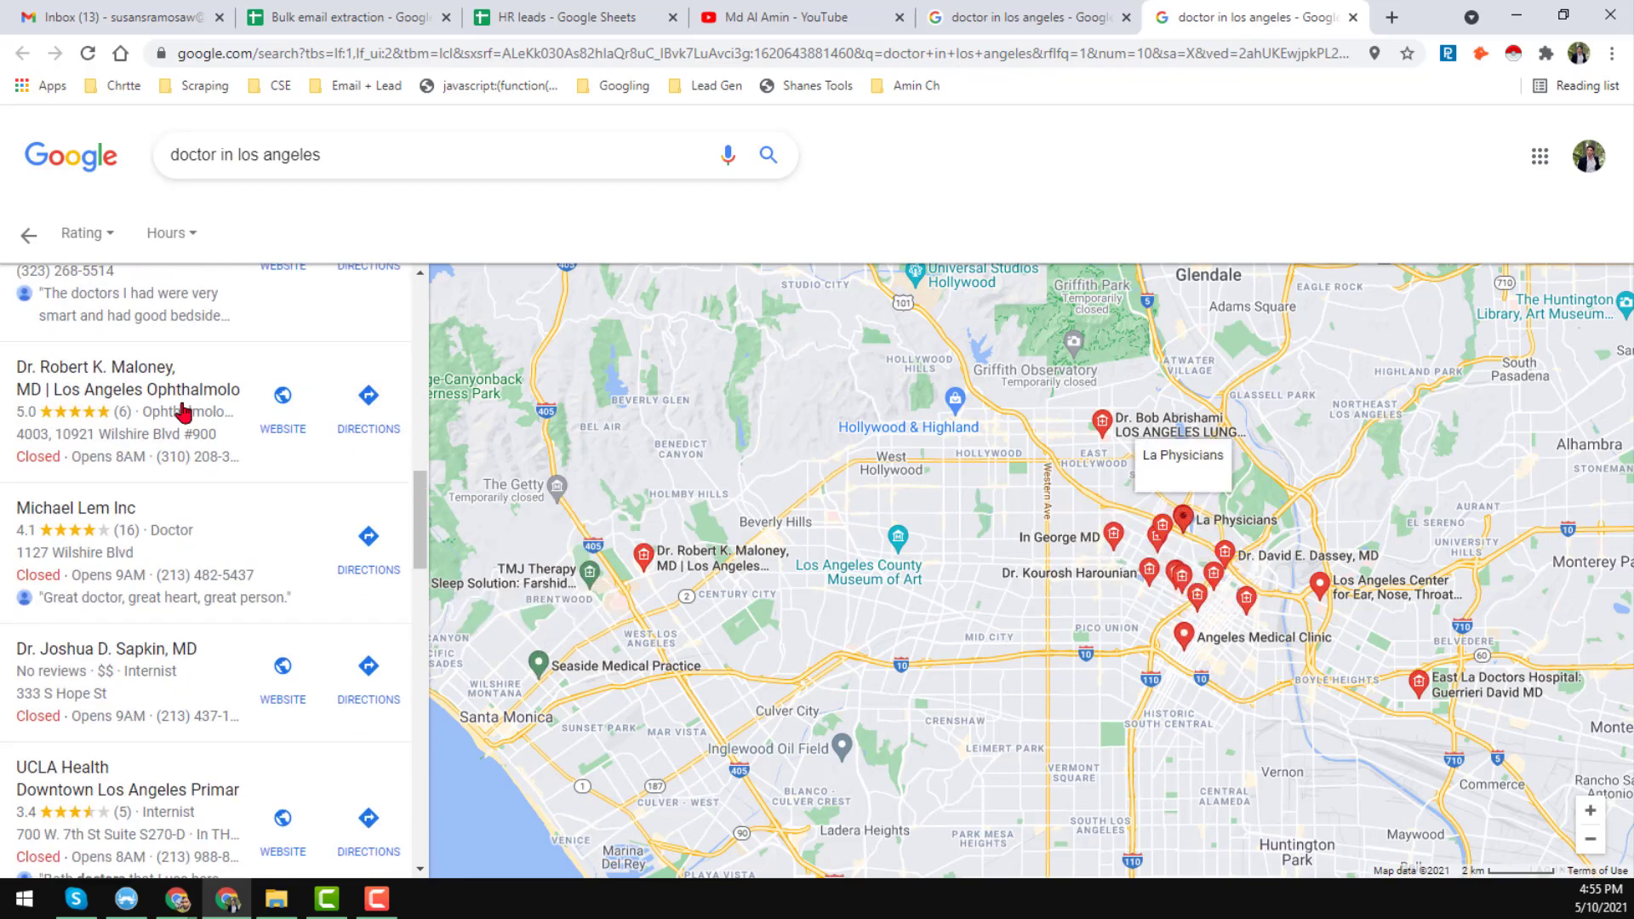
{"action": "scroll", "coordinate": [183, 411], "scroll_direction": "down", "scroll_amount": 8}
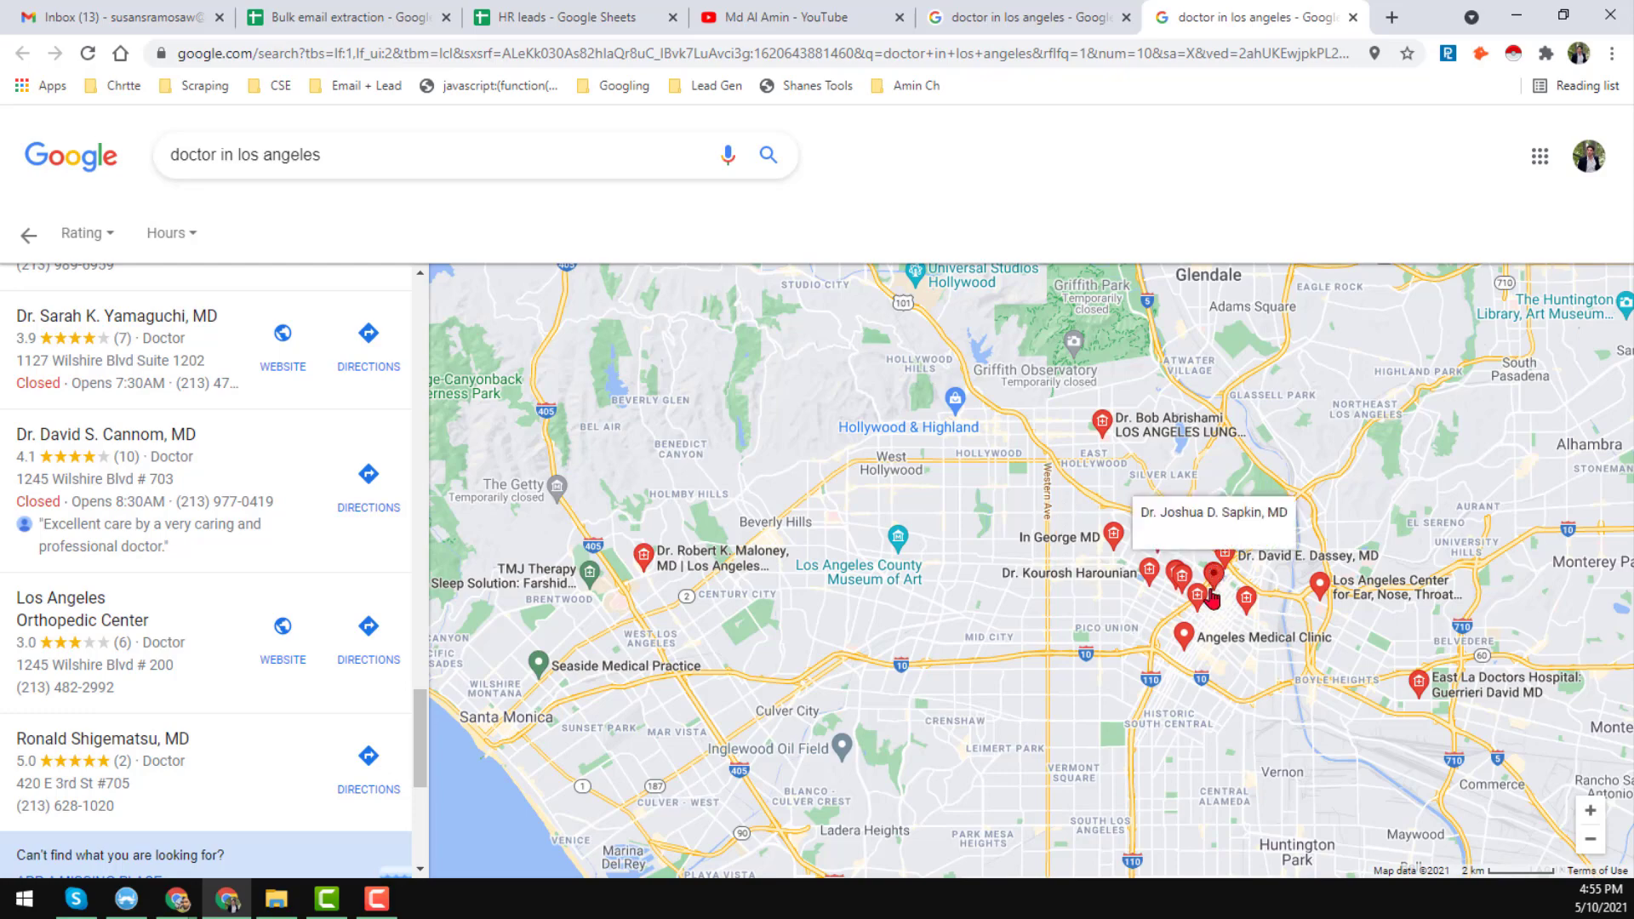
{"action": "scroll", "coordinate": [1197, 586], "scroll_direction": "down", "scroll_amount": 2}
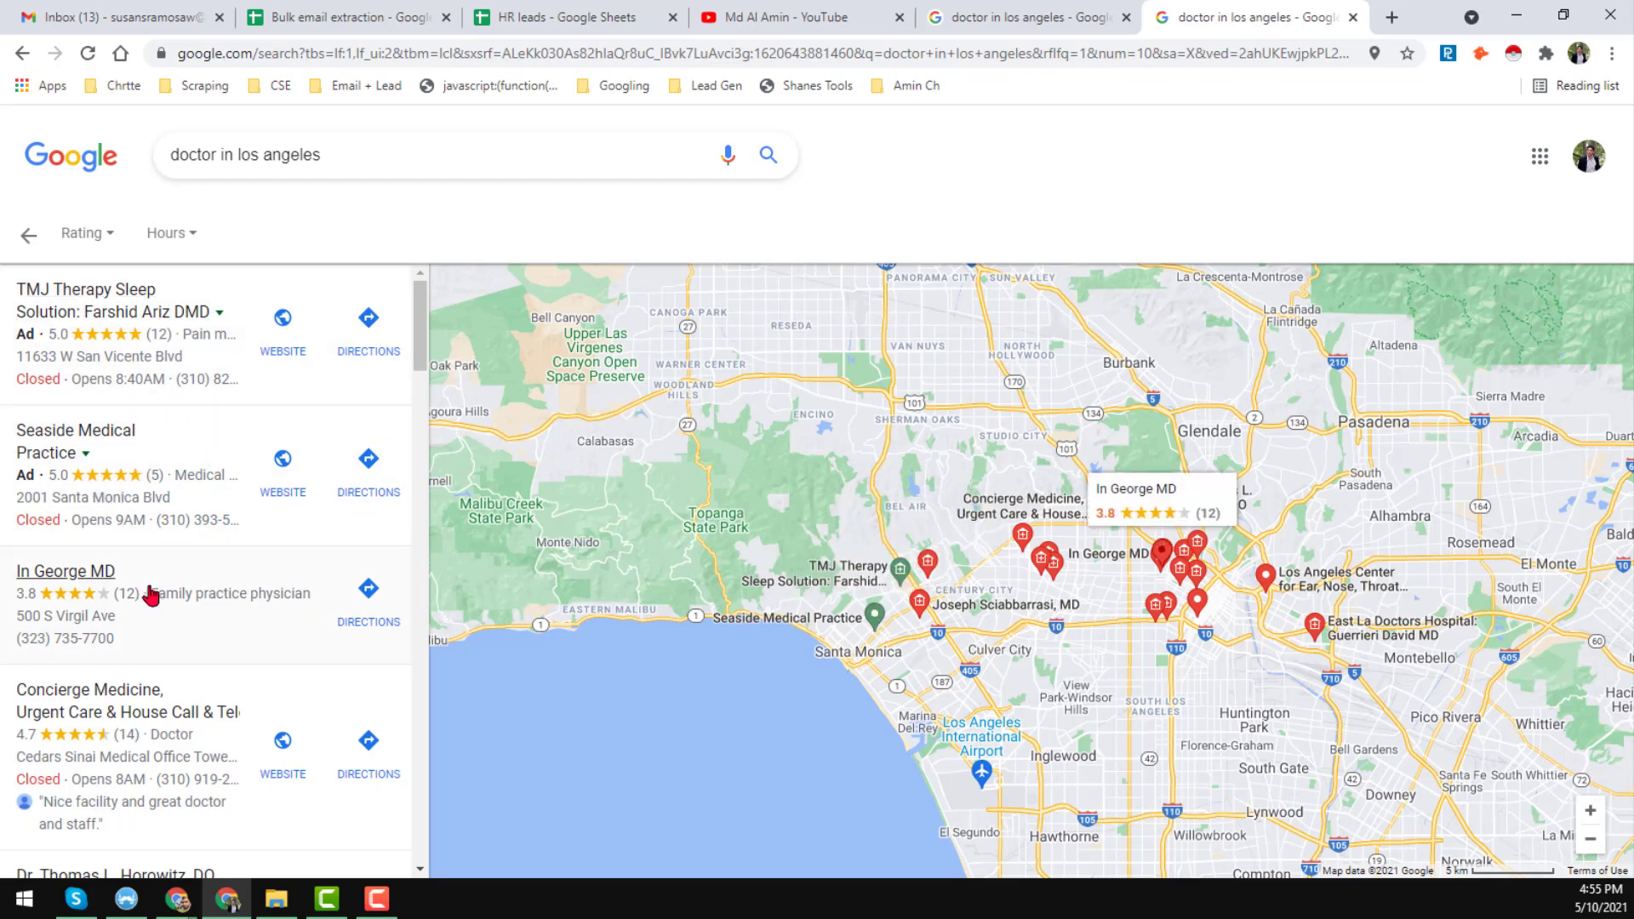
{"action": "scroll", "coordinate": [201, 579], "scroll_direction": "down", "scroll_amount": 6}
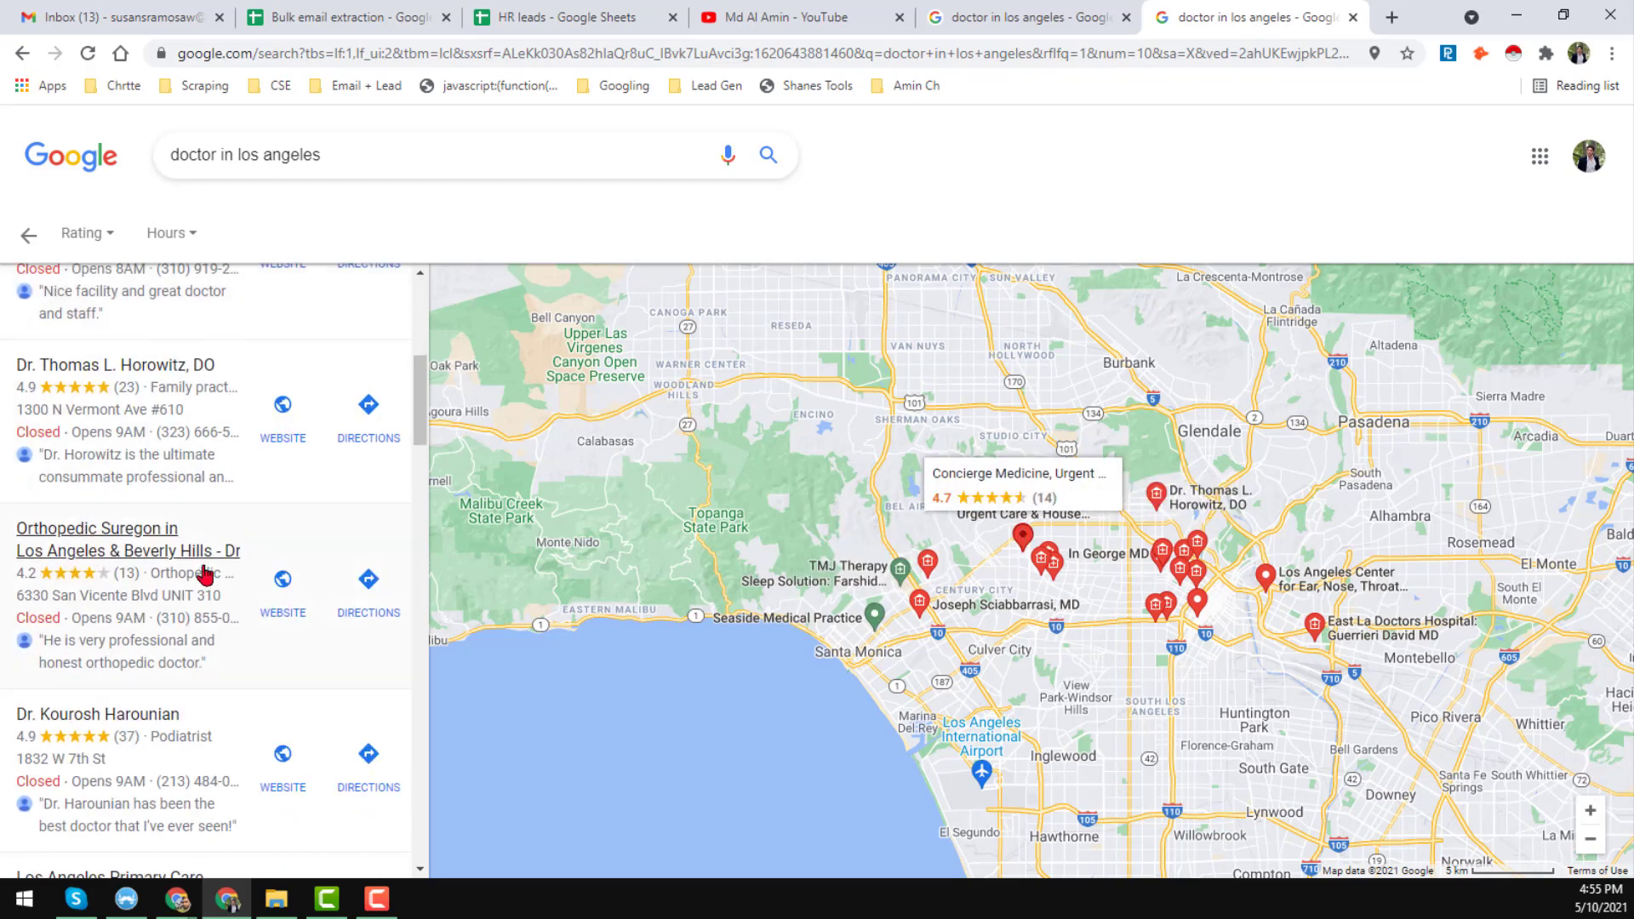
{"action": "scroll", "coordinate": [204, 575], "scroll_direction": "down", "scroll_amount": 9}
{"action": "scroll", "coordinate": [207, 657], "scroll_direction": "up", "scroll_amount": 3}
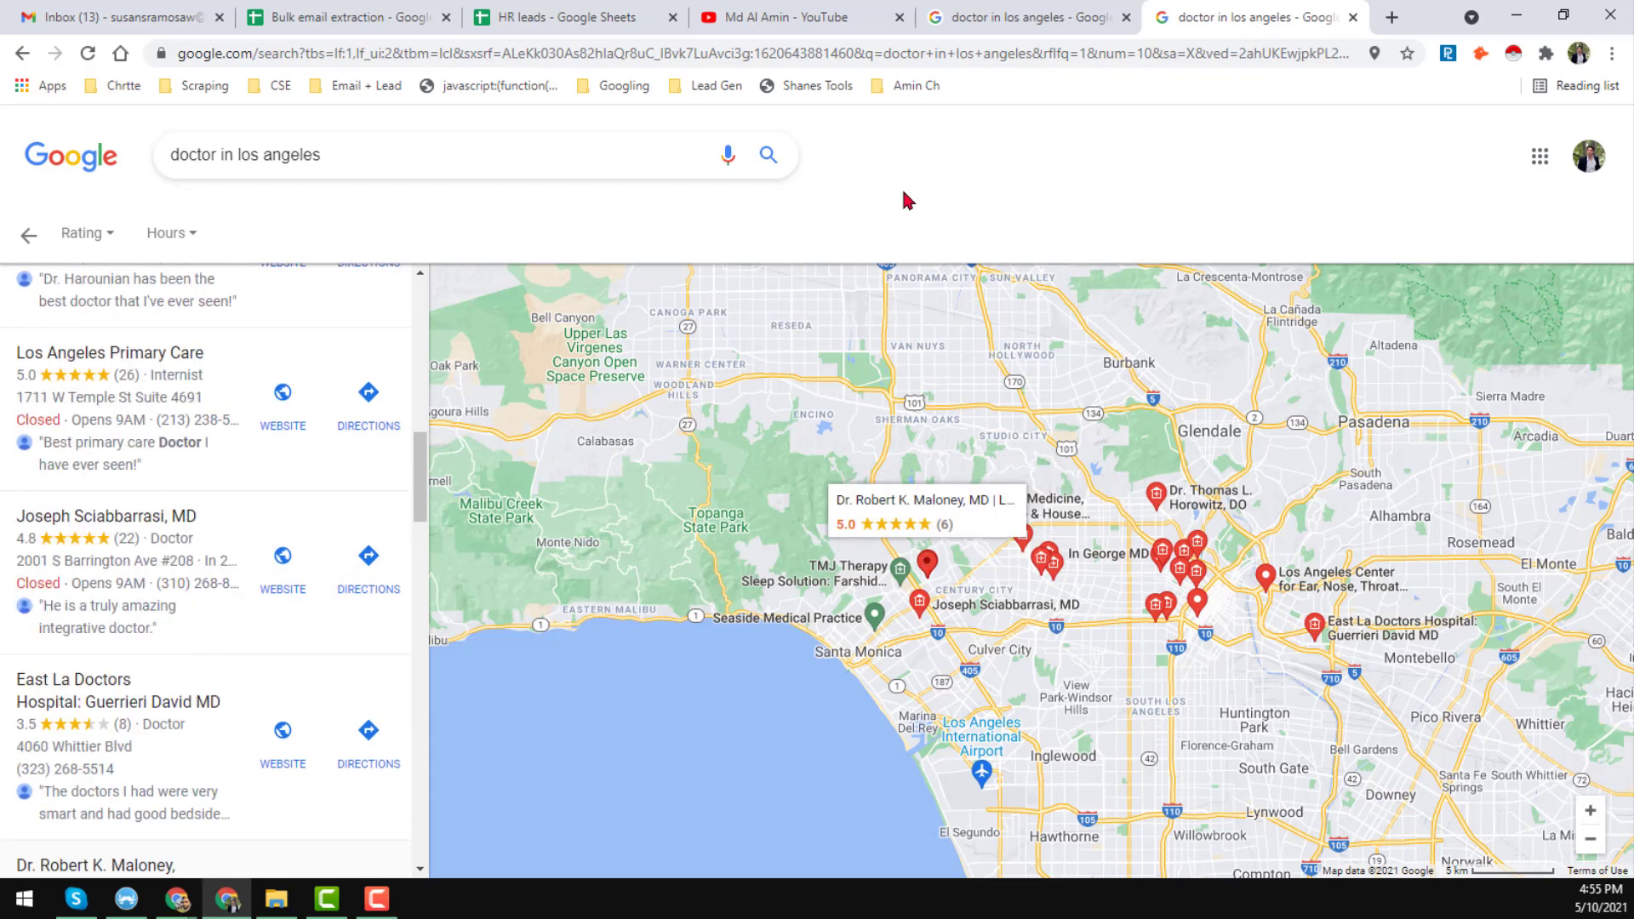
Rerun the local search for "doctor in los angeles" and go through the listings to the page numbers at the end
{"action": "left_click", "coordinate": [764, 158]}
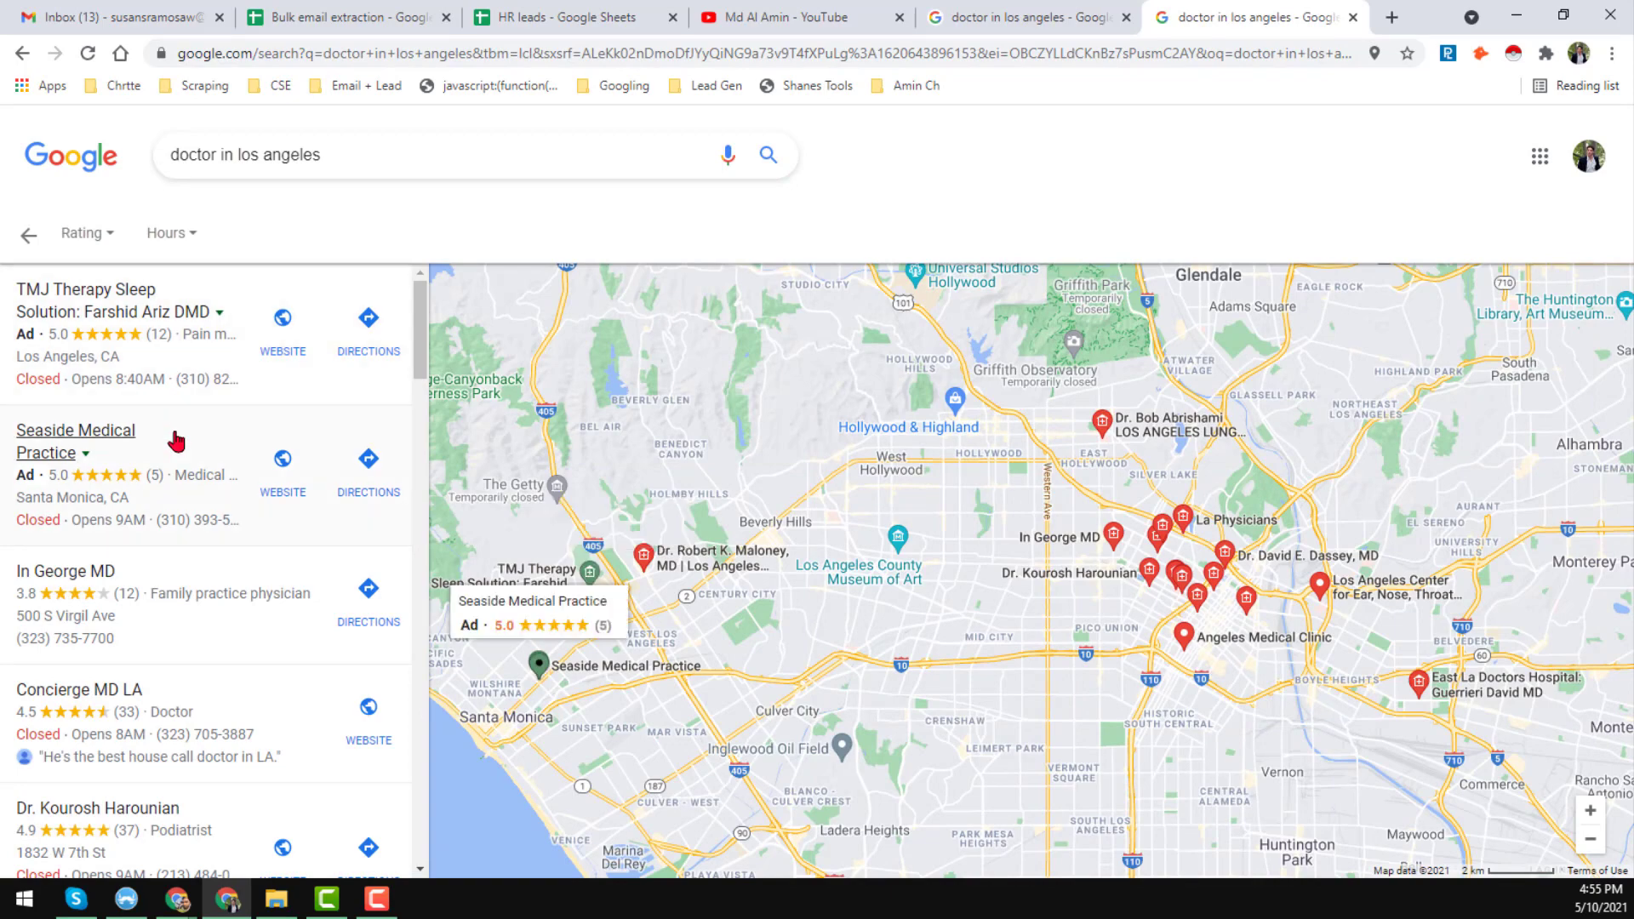
{"action": "scroll", "coordinate": [176, 439], "scroll_direction": "down", "scroll_amount": 15}
{"action": "scroll", "coordinate": [176, 440], "scroll_direction": "down", "scroll_amount": 20}
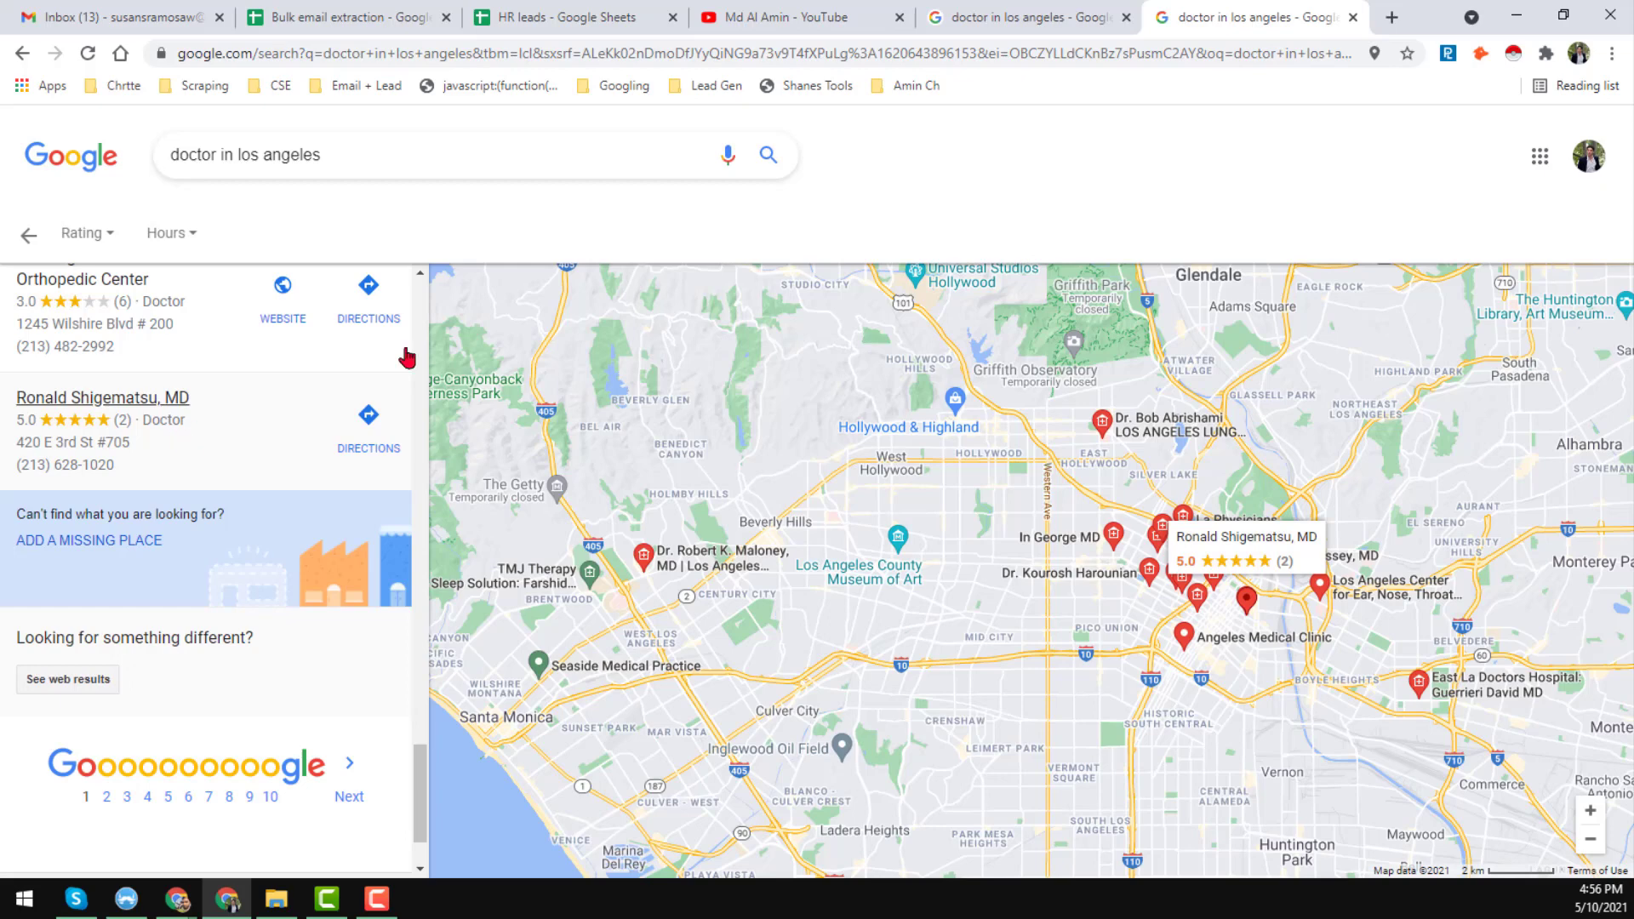
Open the Instant Data Scraper extension's Chrome Web Store page, examine its name and overview, and close the page
{"action": "right_click", "coordinate": [1512, 56]}
{"action": "left_click", "coordinate": [1497, 86]}
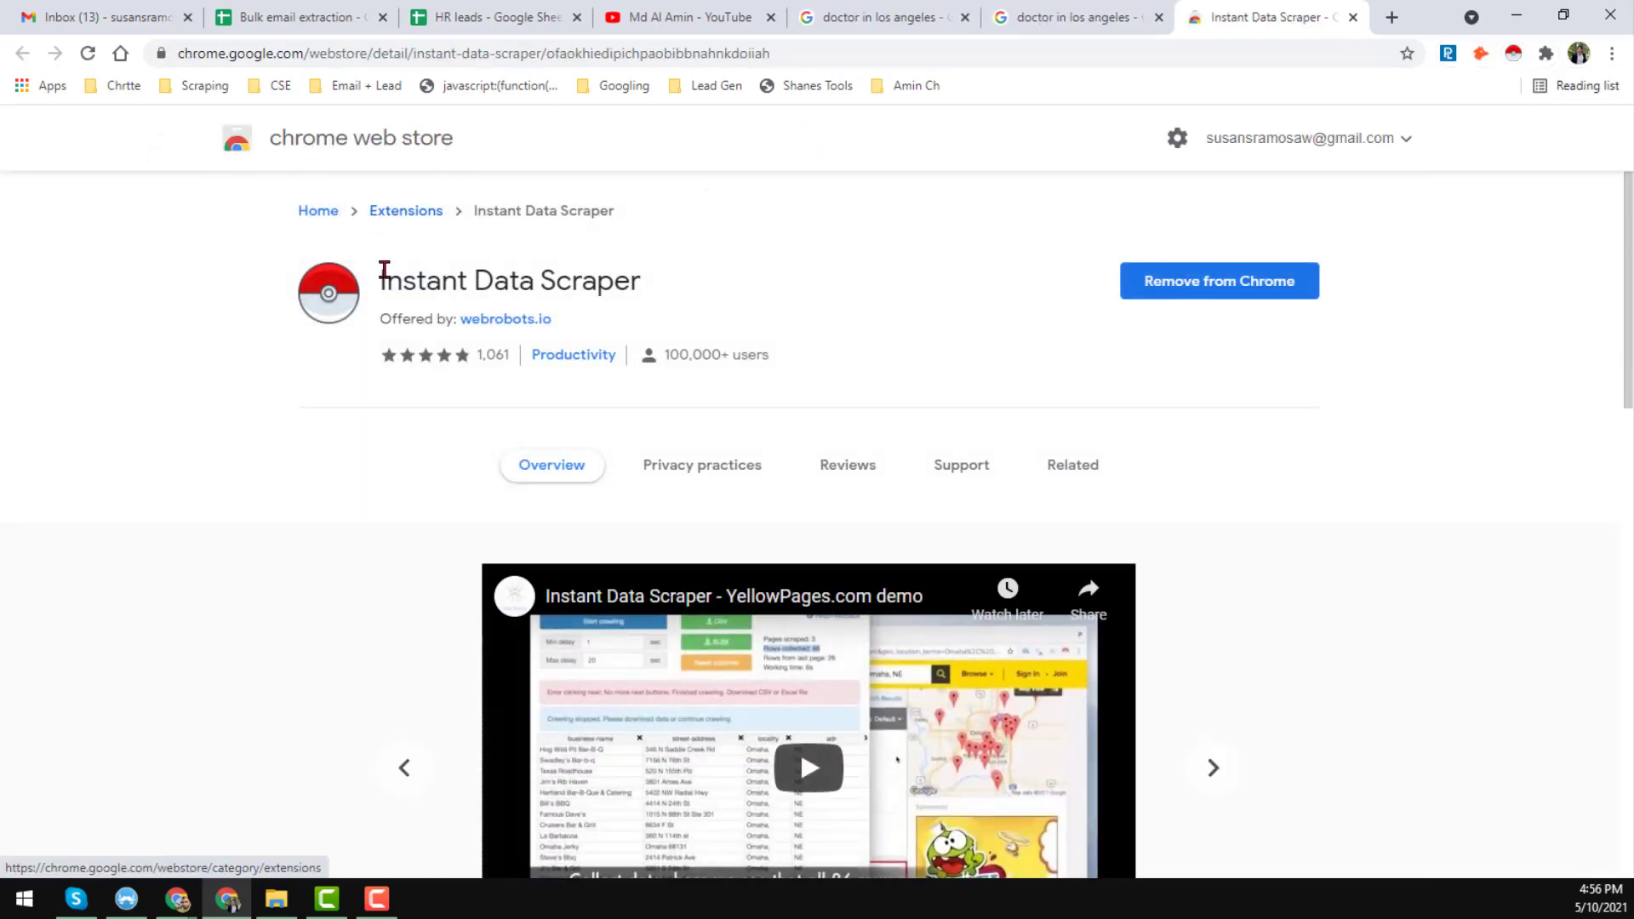
{"action": "left_click_drag", "start_coordinate": [382, 272], "coordinate": [653, 291]}
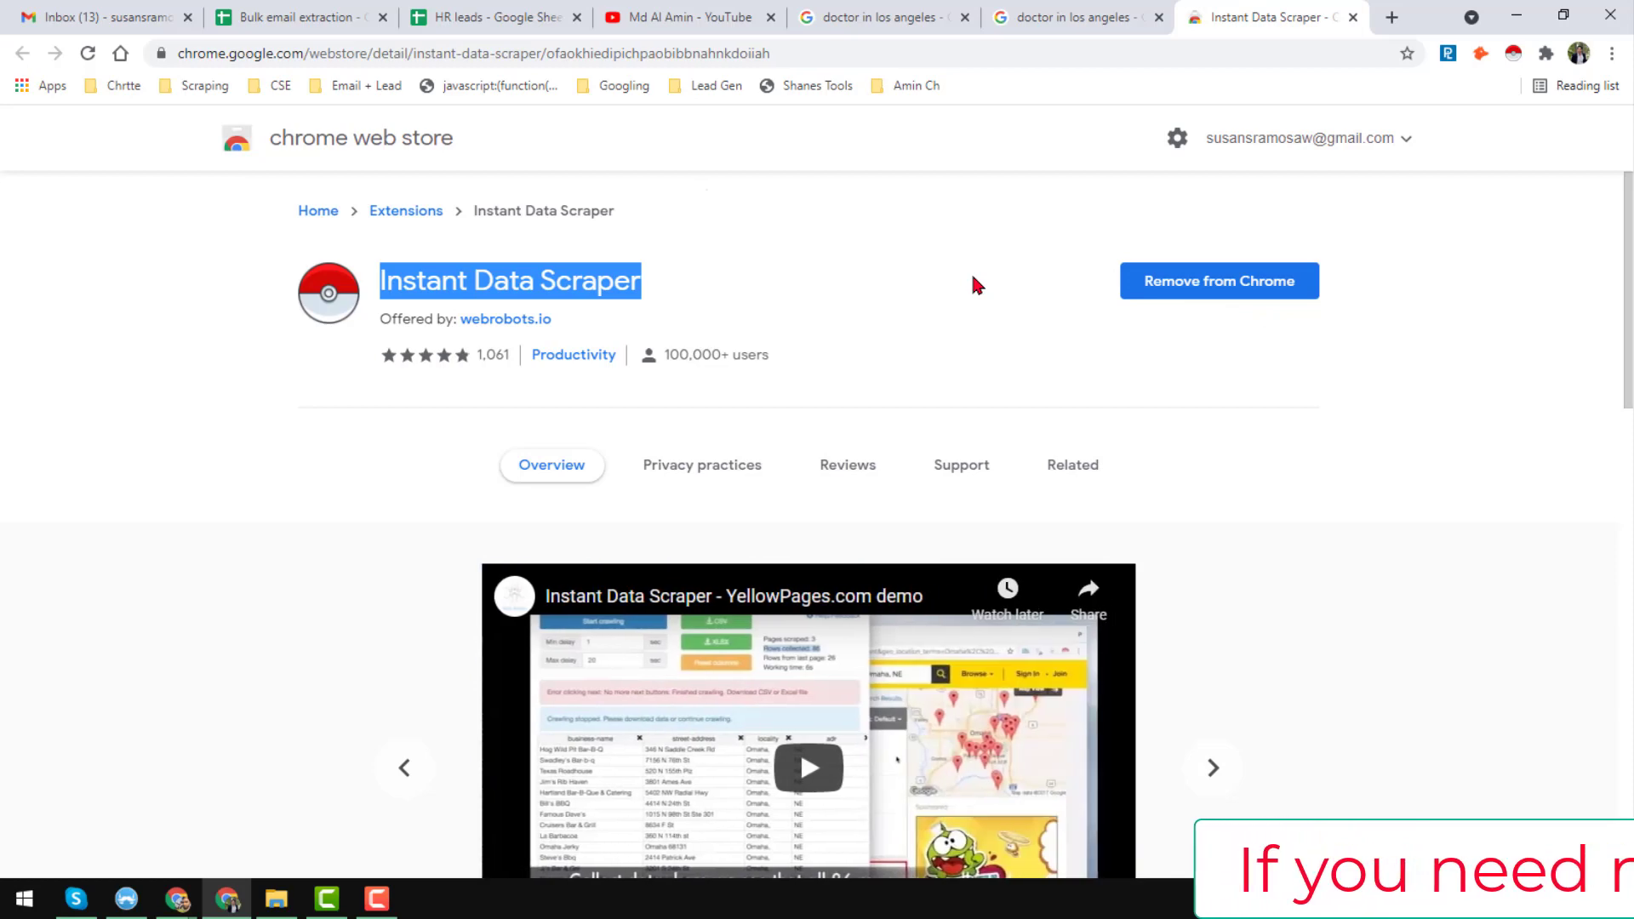
{"action": "scroll", "coordinate": [1014, 345], "scroll_direction": "down", "scroll_amount": 6}
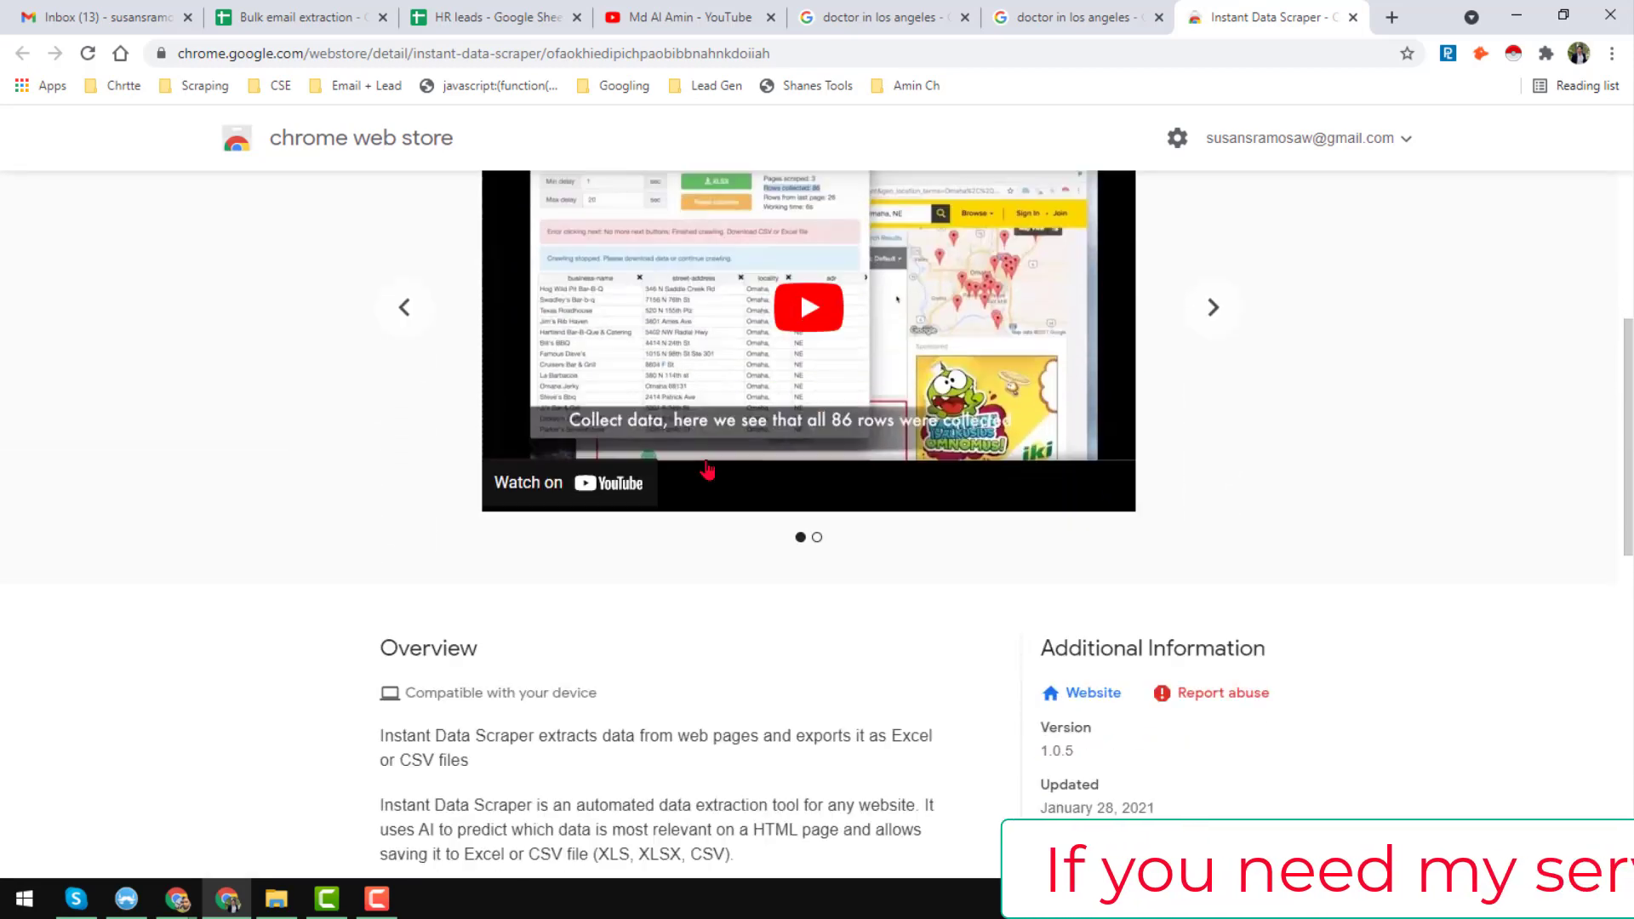
{"action": "scroll", "coordinate": [704, 466], "scroll_direction": "down", "scroll_amount": 6}
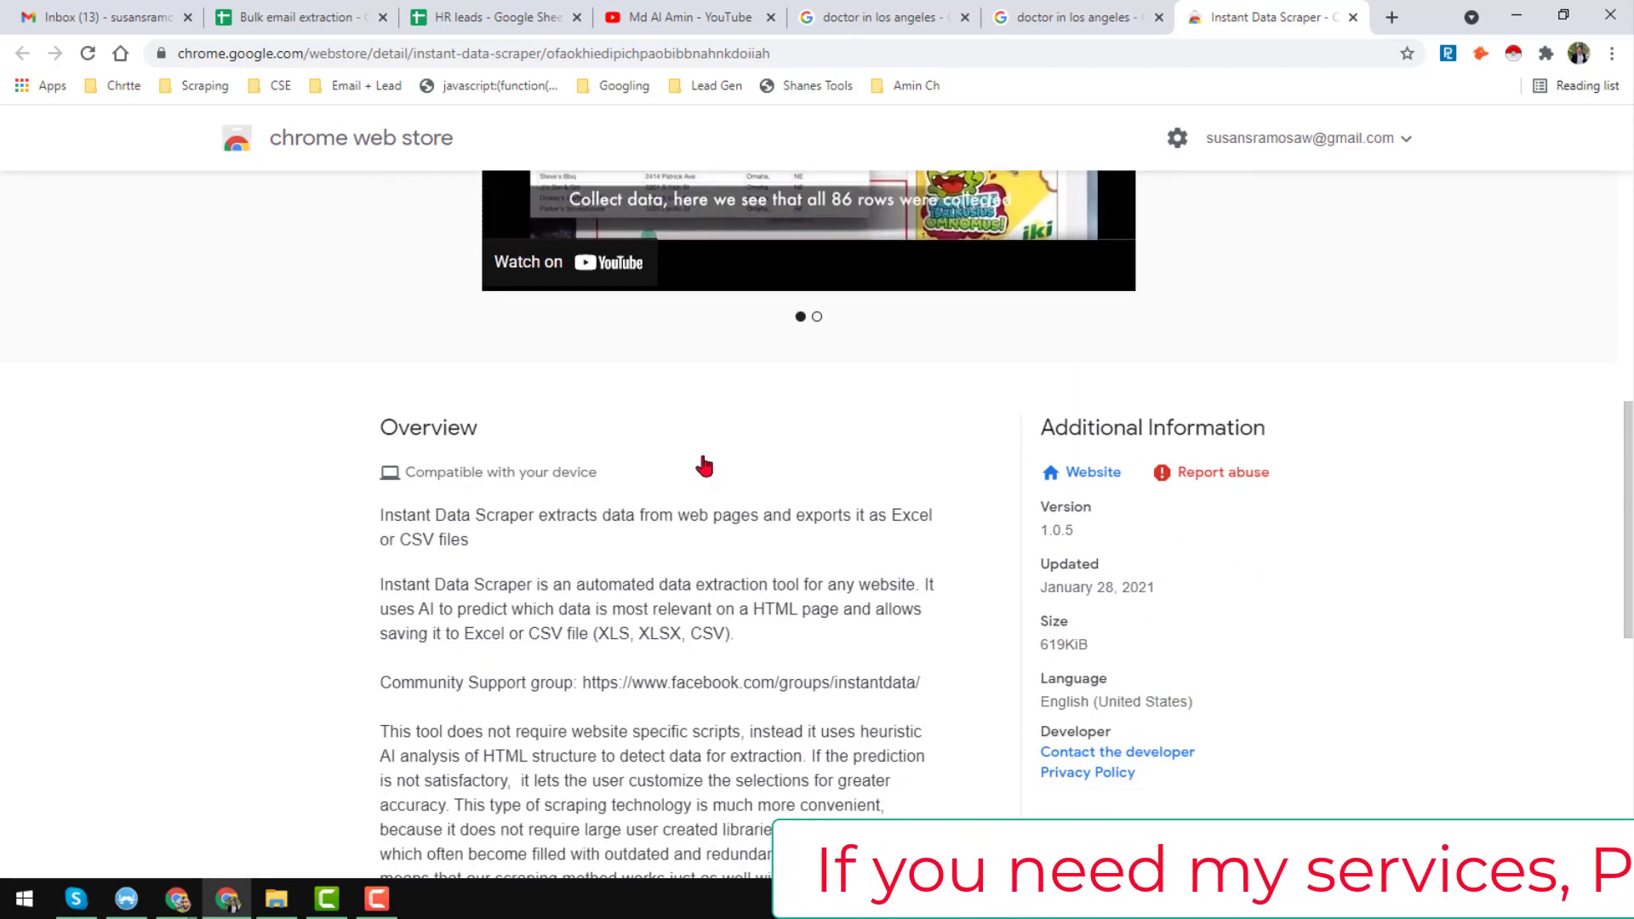
{"action": "scroll", "coordinate": [703, 465], "scroll_direction": "up", "scroll_amount": 9}
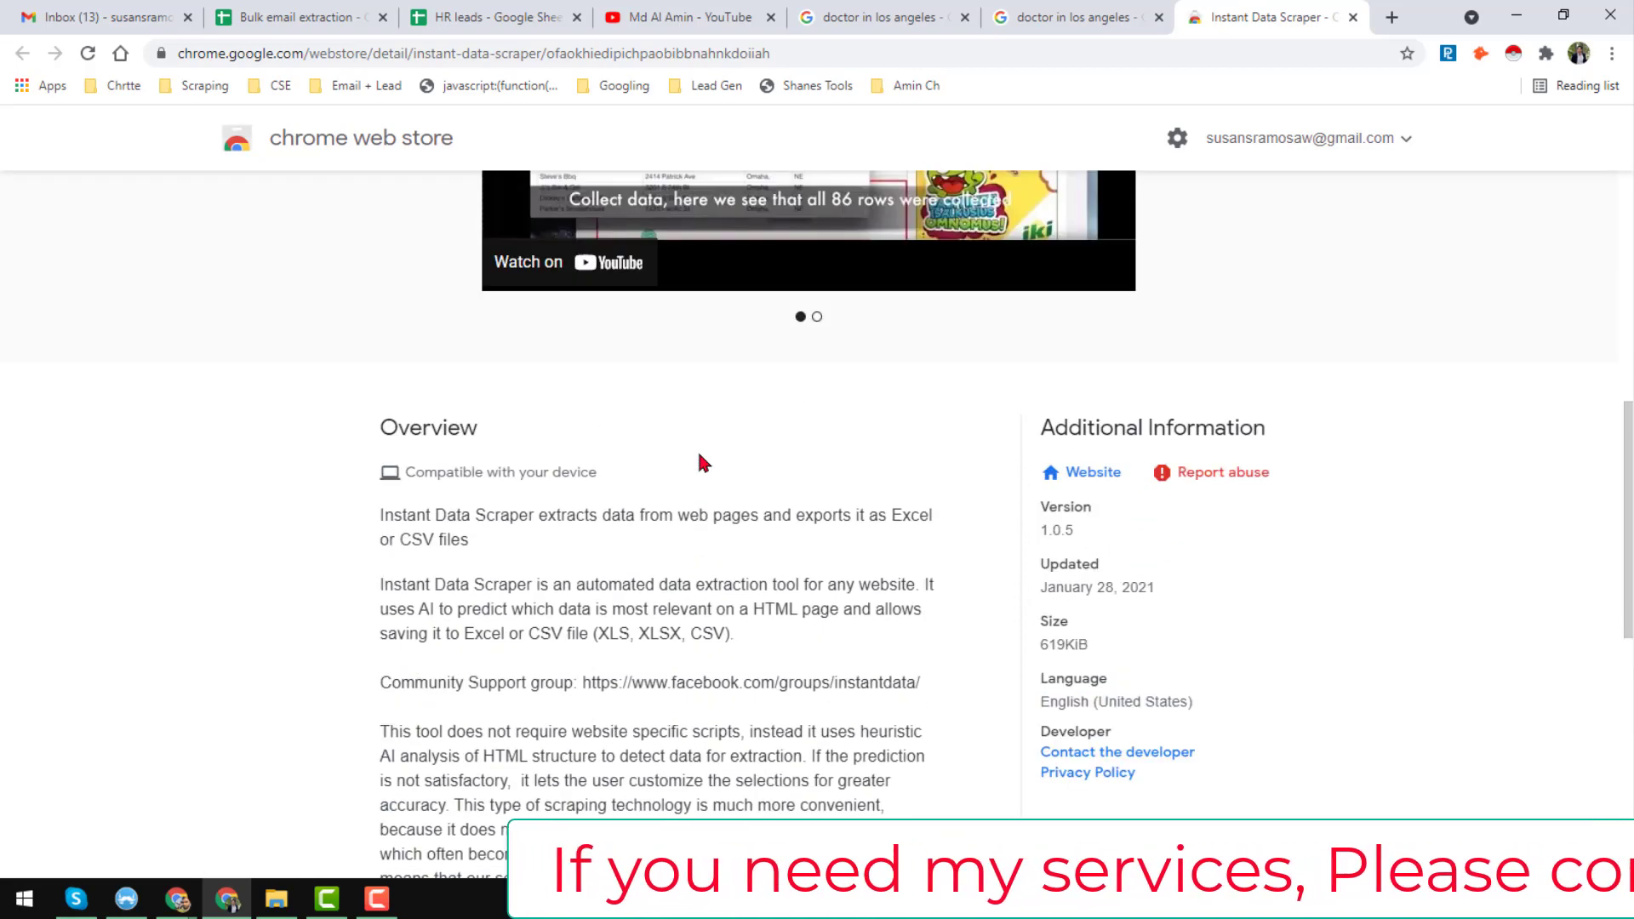
{"action": "scroll", "coordinate": [700, 462], "scroll_direction": "up", "scroll_amount": 3}
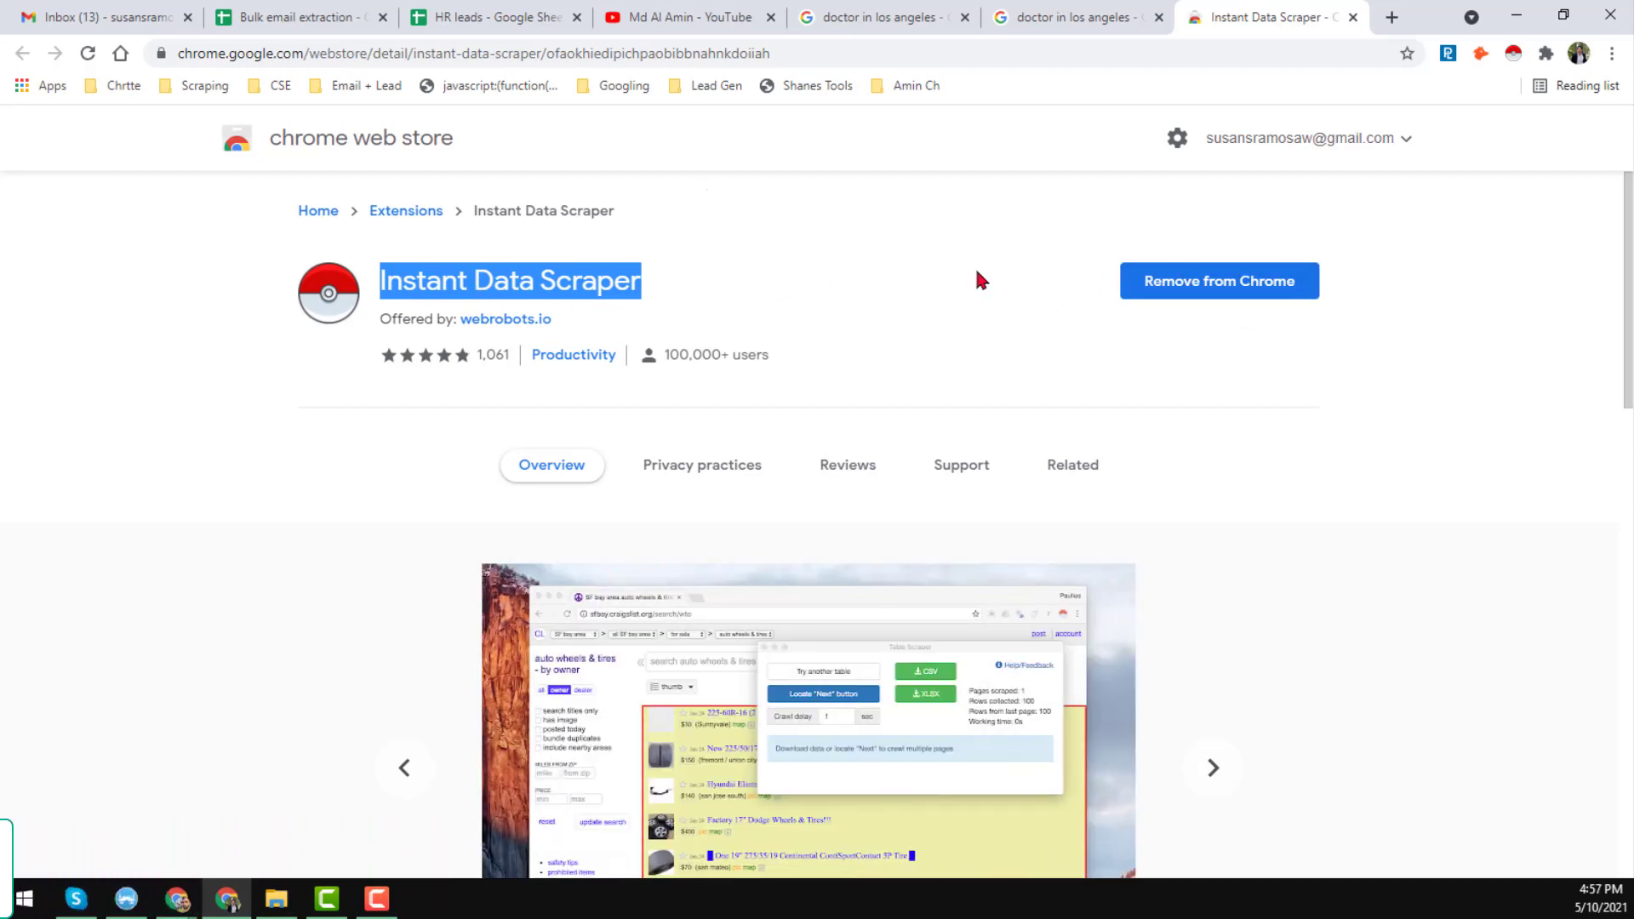
{"action": "left_click", "coordinate": [1353, 18]}
Run Instant Data Scraper on the local doctor listings and compare the extracted rows with the listings on the page
{"action": "scroll", "coordinate": [183, 383], "scroll_direction": "up", "scroll_amount": 20}
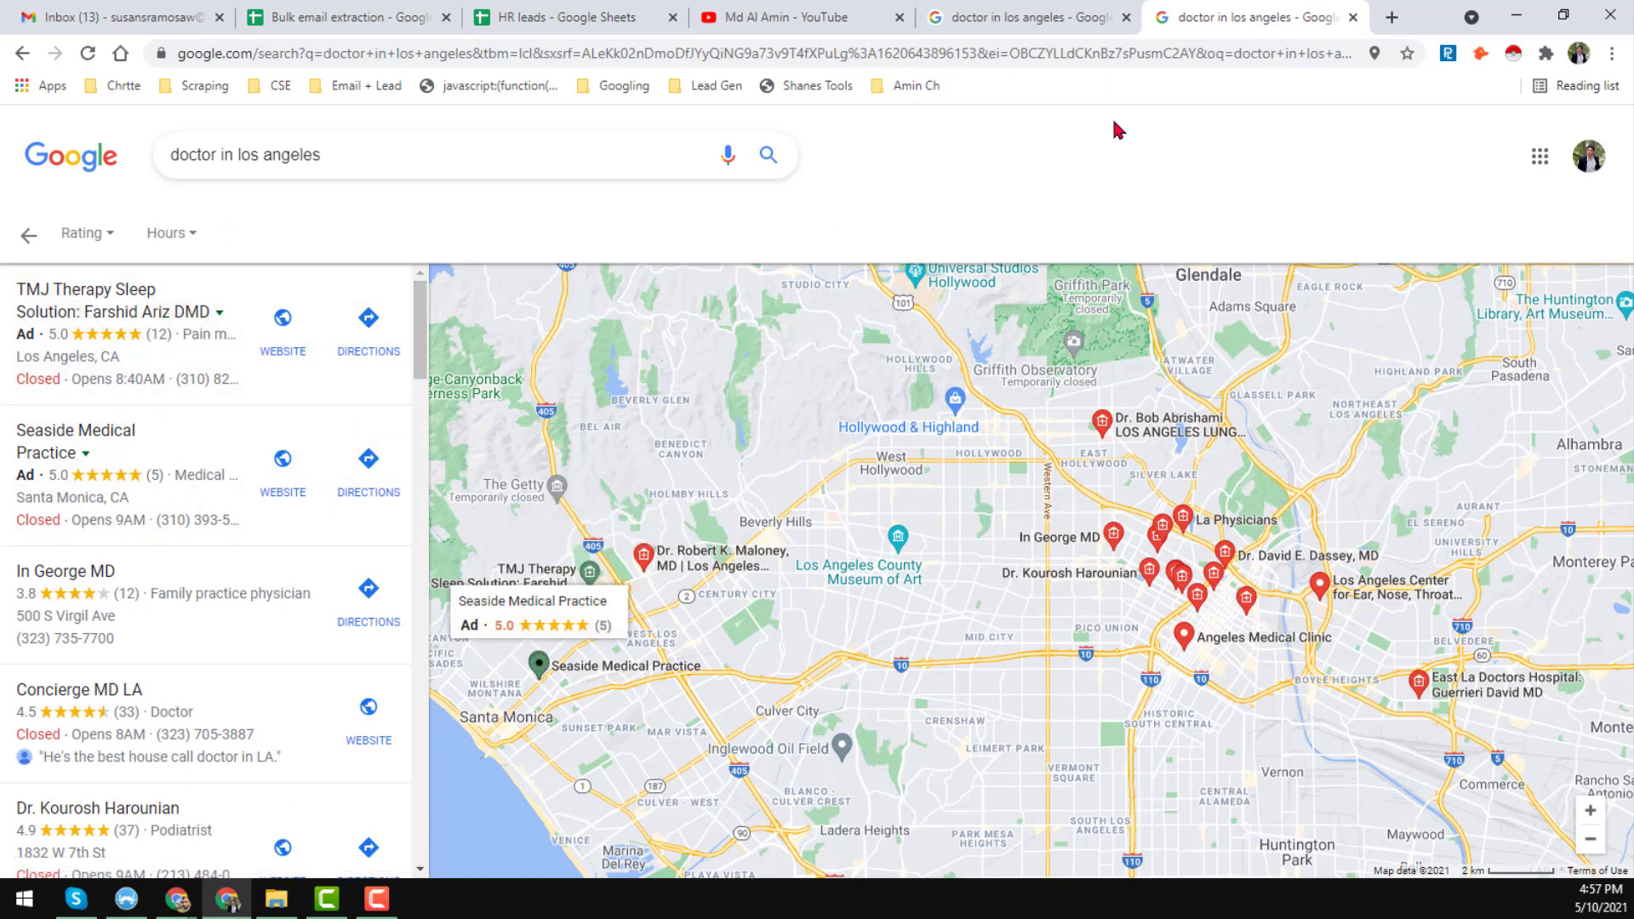
{"action": "left_click", "coordinate": [1516, 57]}
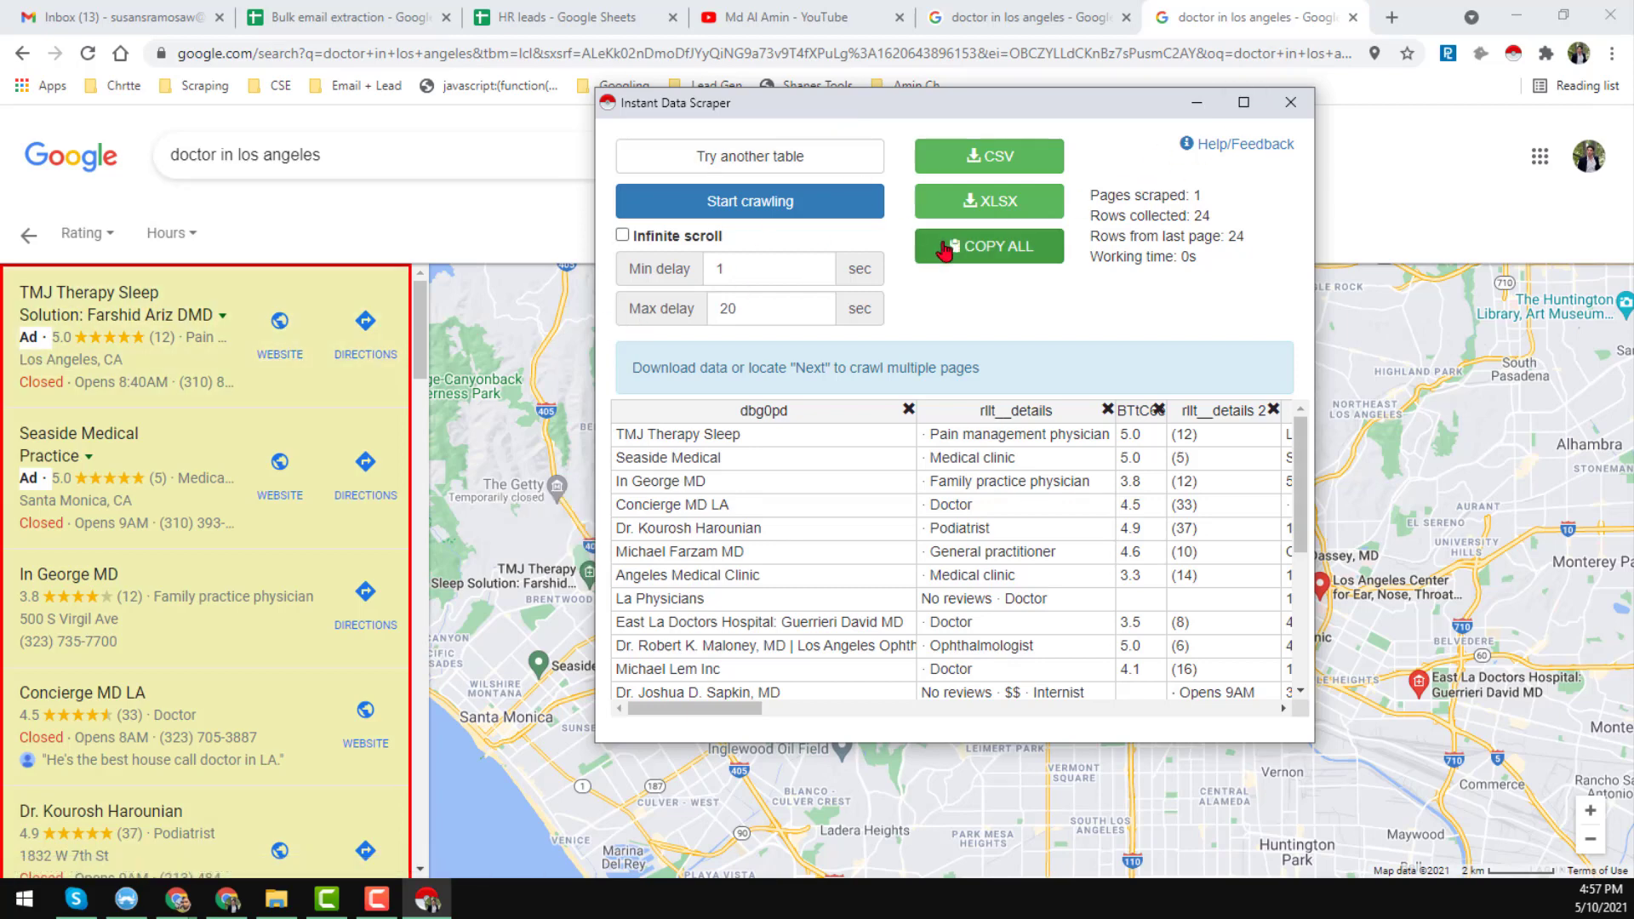
{"action": "scroll", "coordinate": [938, 453], "scroll_direction": "down", "scroll_amount": 2}
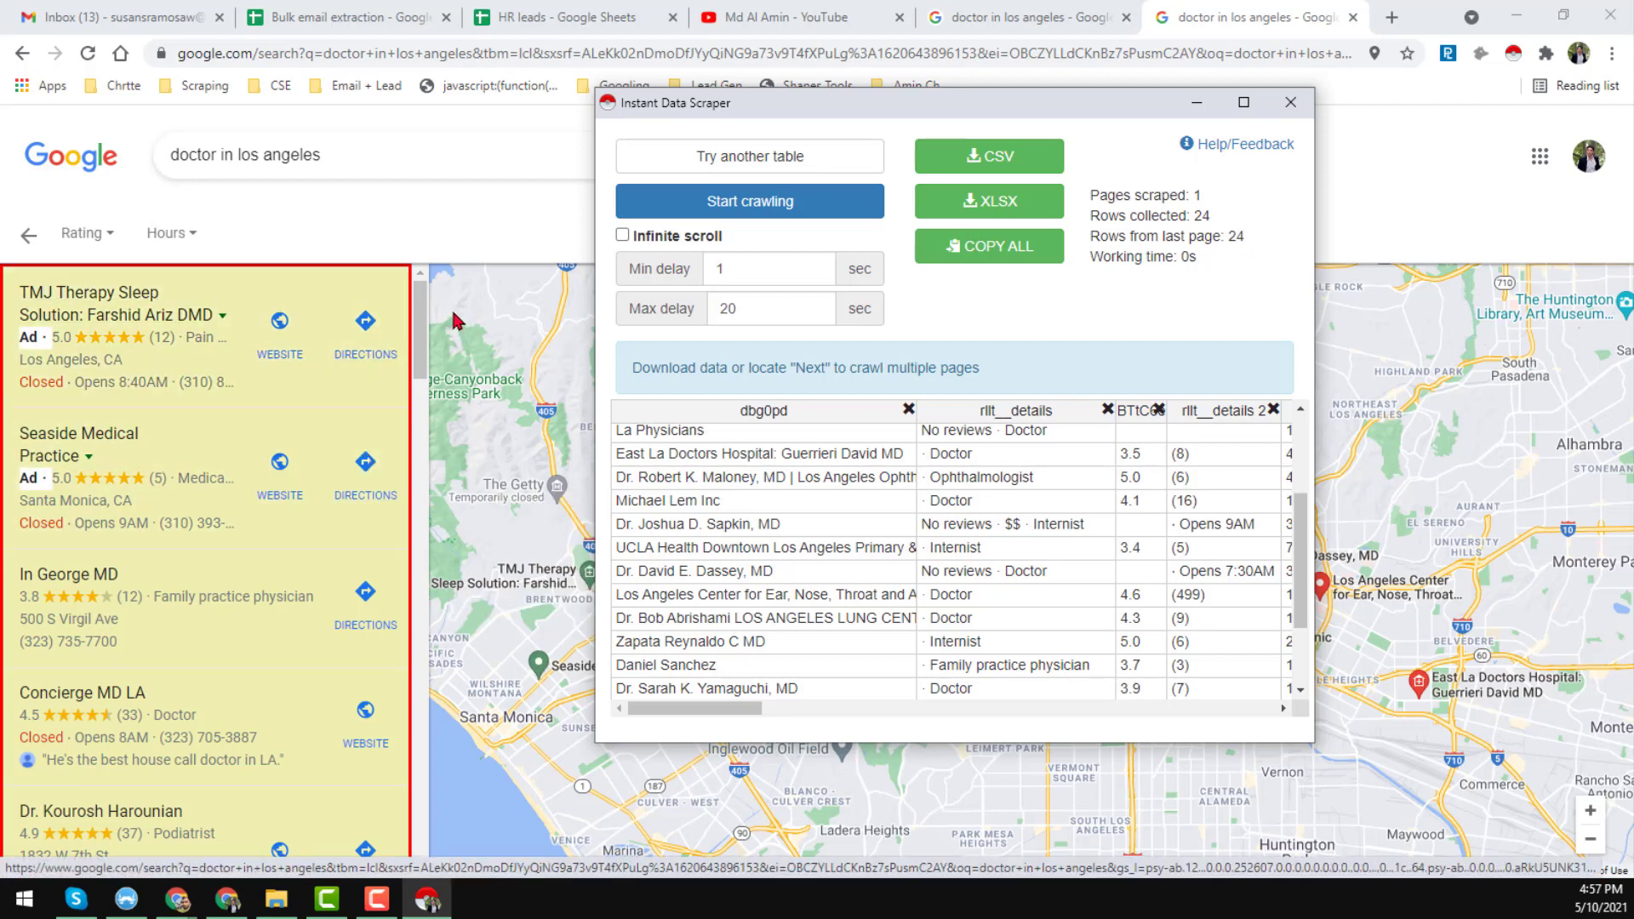
{"action": "scroll", "coordinate": [323, 518], "scroll_direction": "down", "scroll_amount": 9}
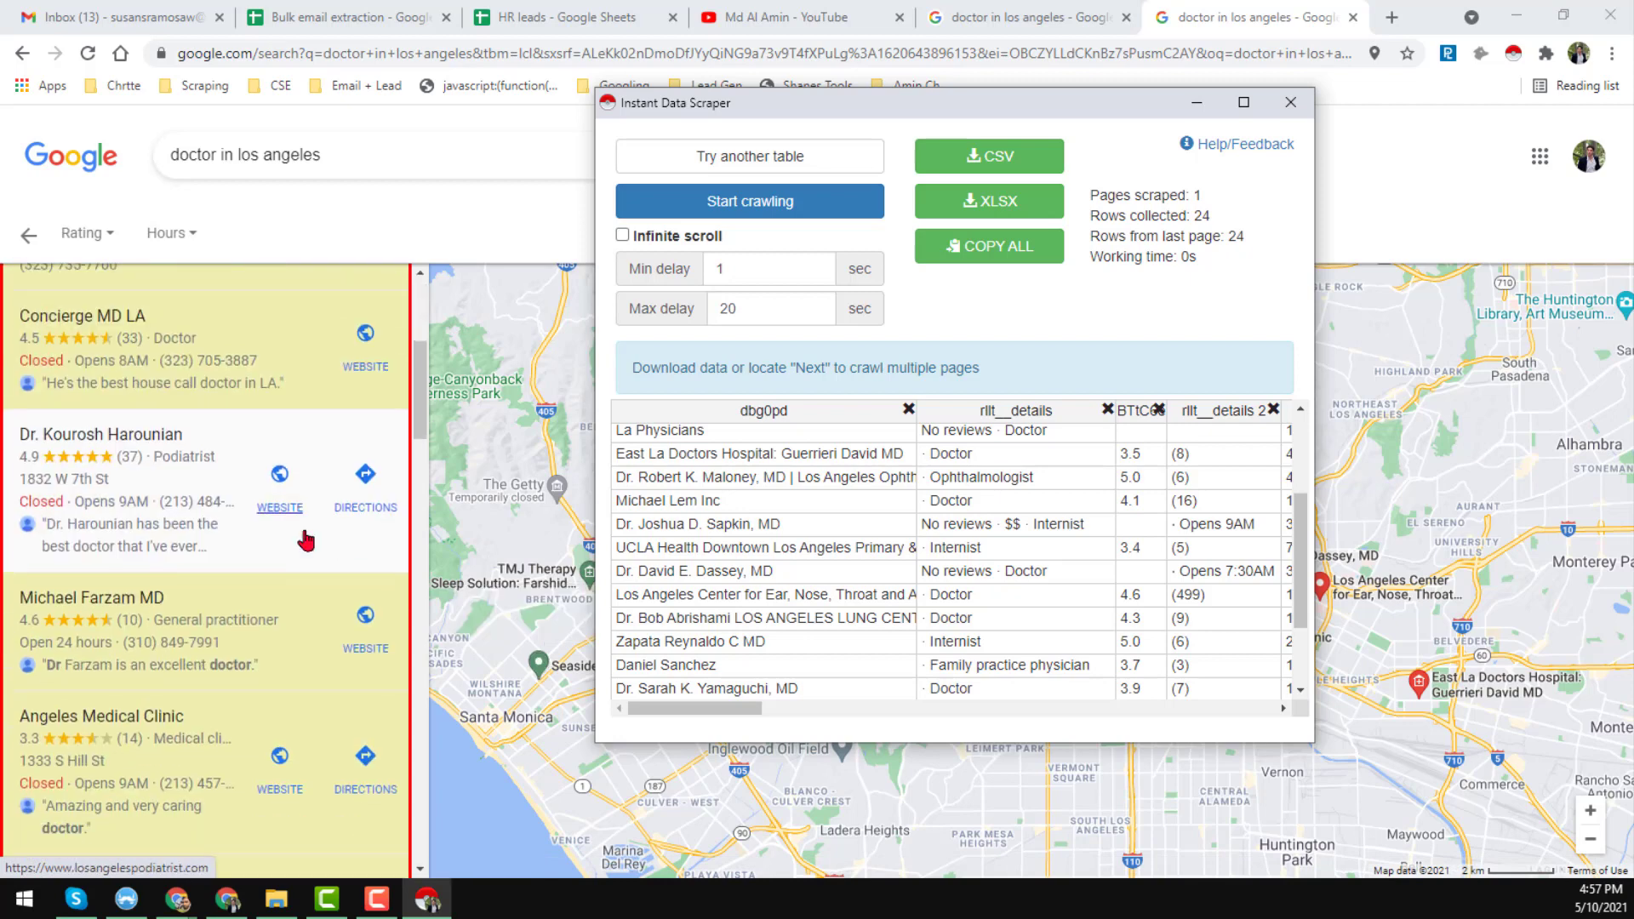
Compare the doctor listings on the page with the extracted rows and the scraper's page and row statistics
{"action": "scroll", "coordinate": [289, 595], "scroll_direction": "down", "scroll_amount": 2}
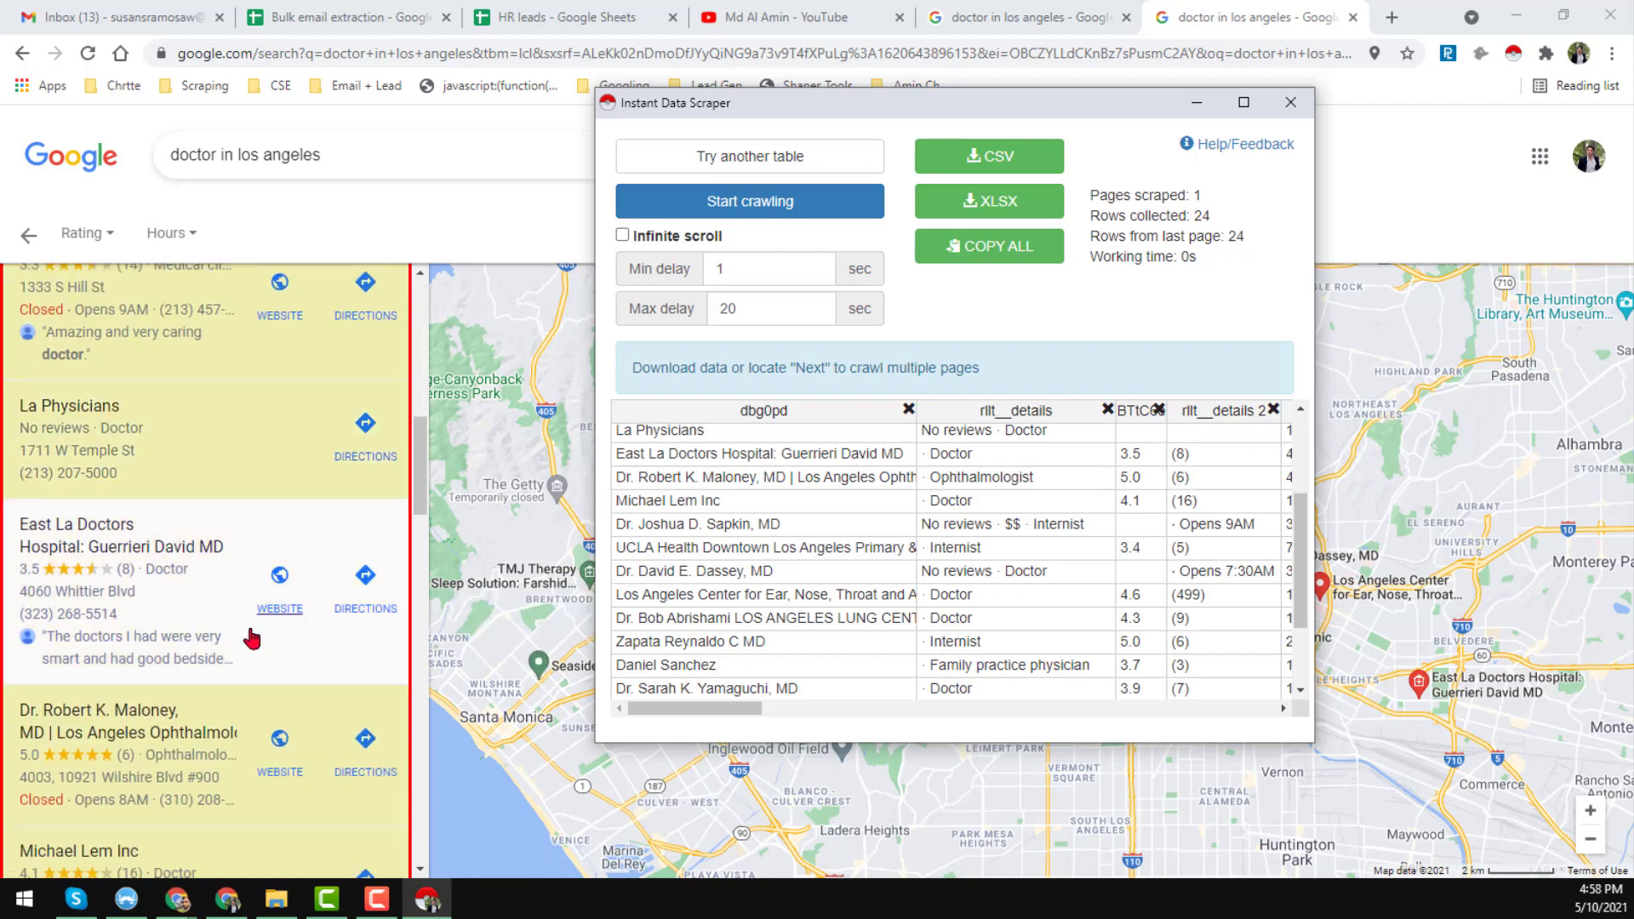
{"action": "scroll", "coordinate": [251, 598], "scroll_direction": "up", "scroll_amount": 2}
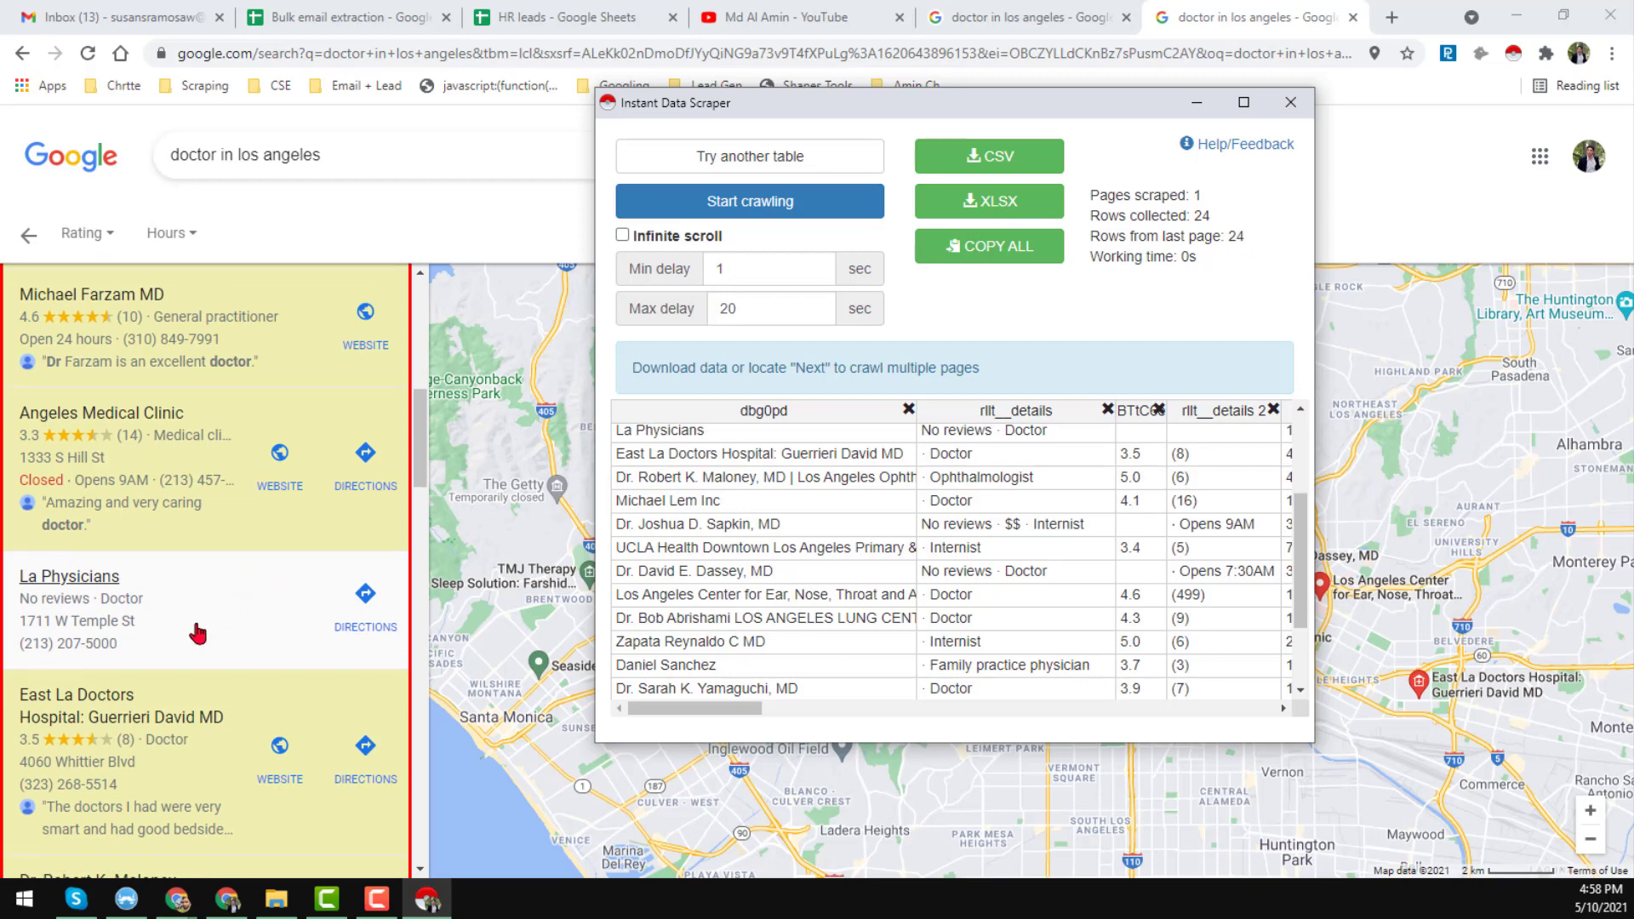
{"action": "scroll", "coordinate": [198, 632], "scroll_direction": "up", "scroll_amount": 8}
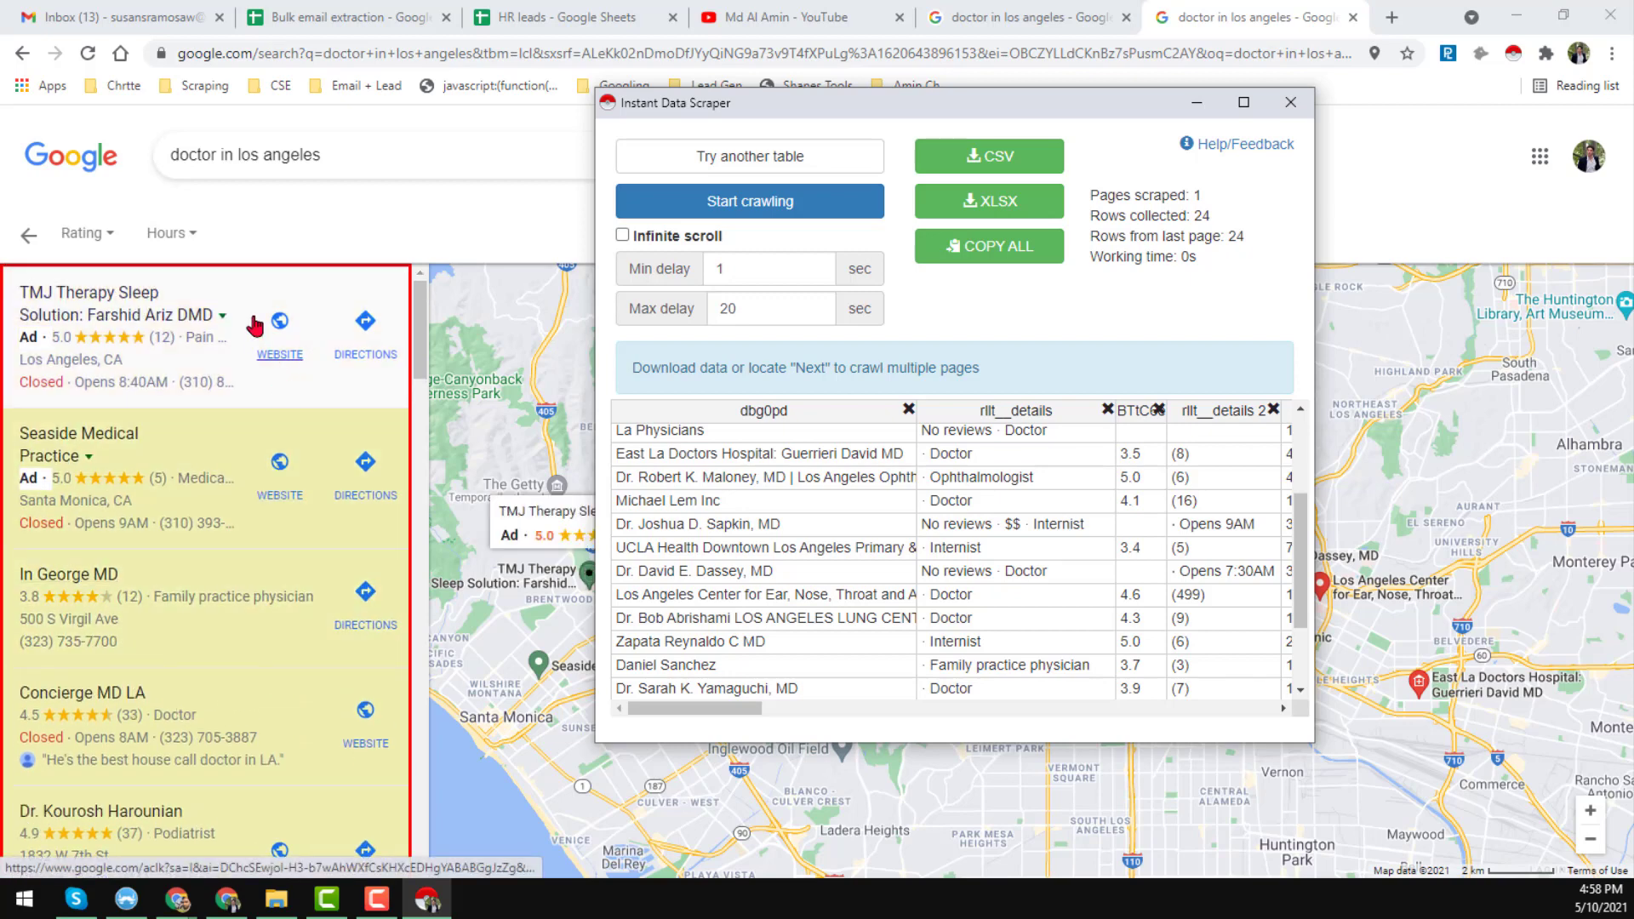
{"action": "scroll", "coordinate": [166, 457], "scroll_direction": "down", "scroll_amount": 10}
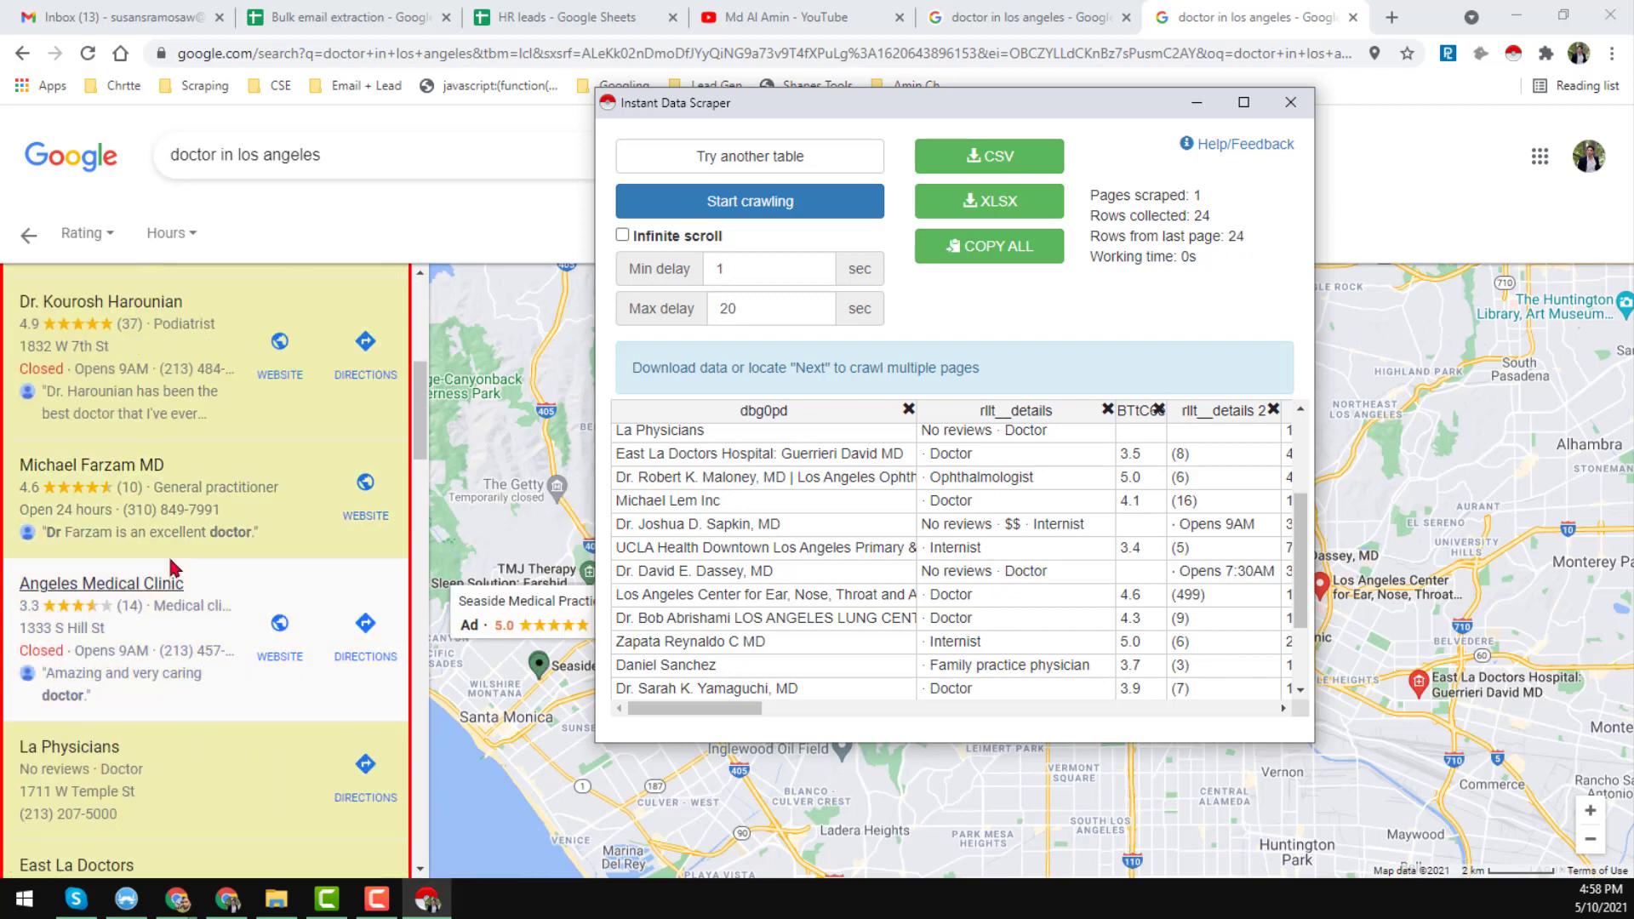
{"action": "scroll", "coordinate": [171, 569], "scroll_direction": "down", "scroll_amount": 15}
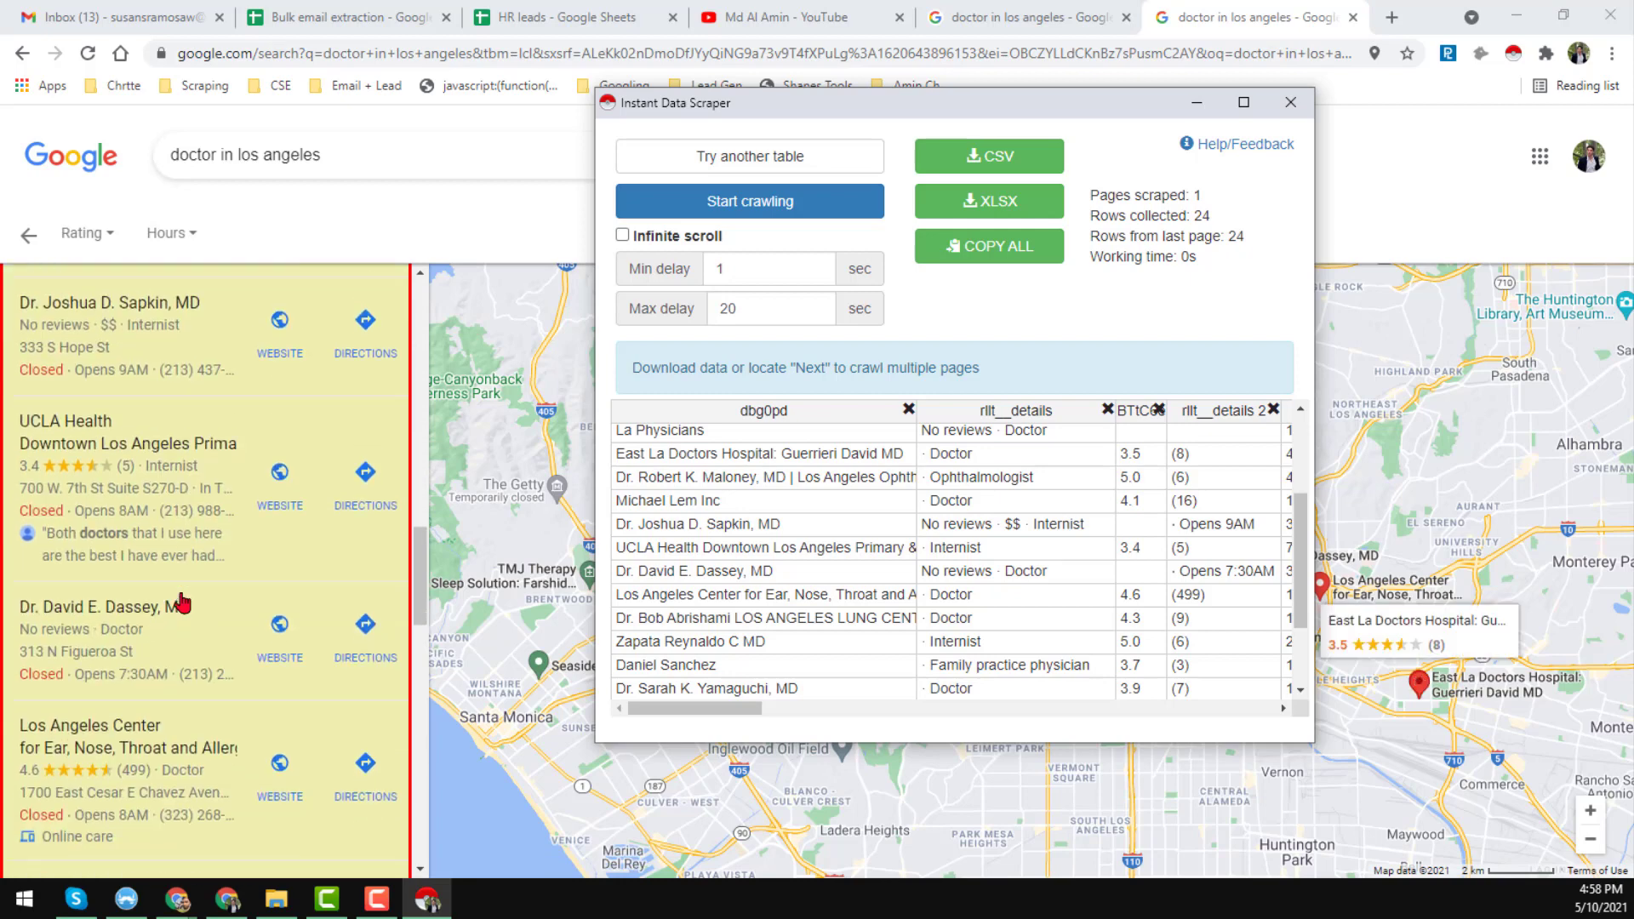
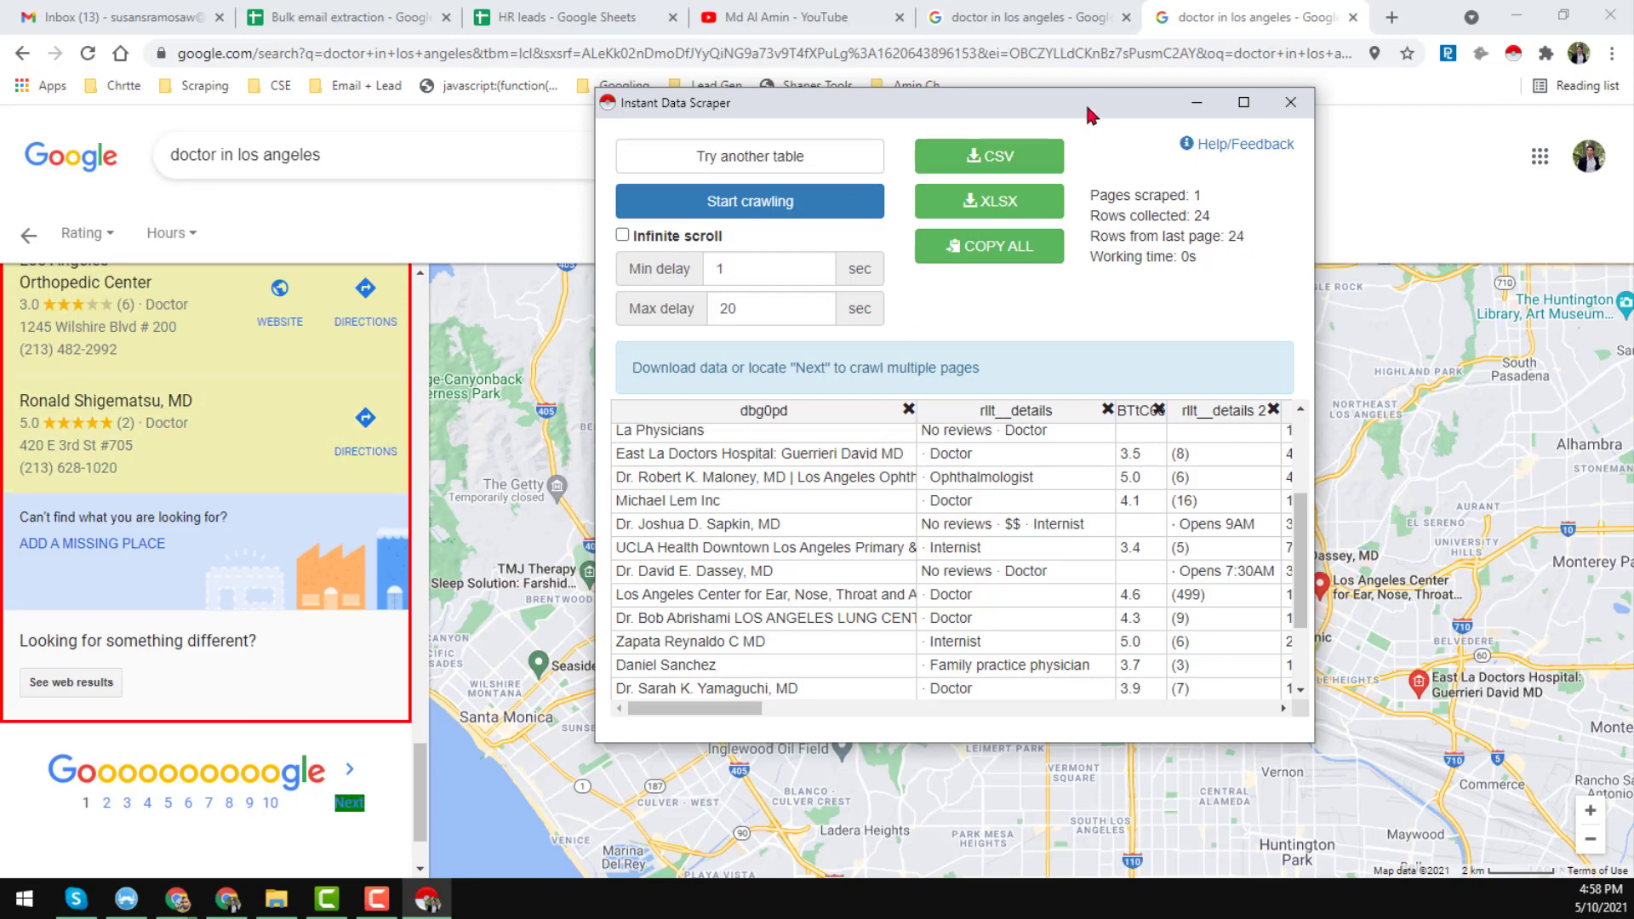
{"action": "left_click_drag", "start_coordinate": [1097, 106], "coordinate": [1014, 116]}
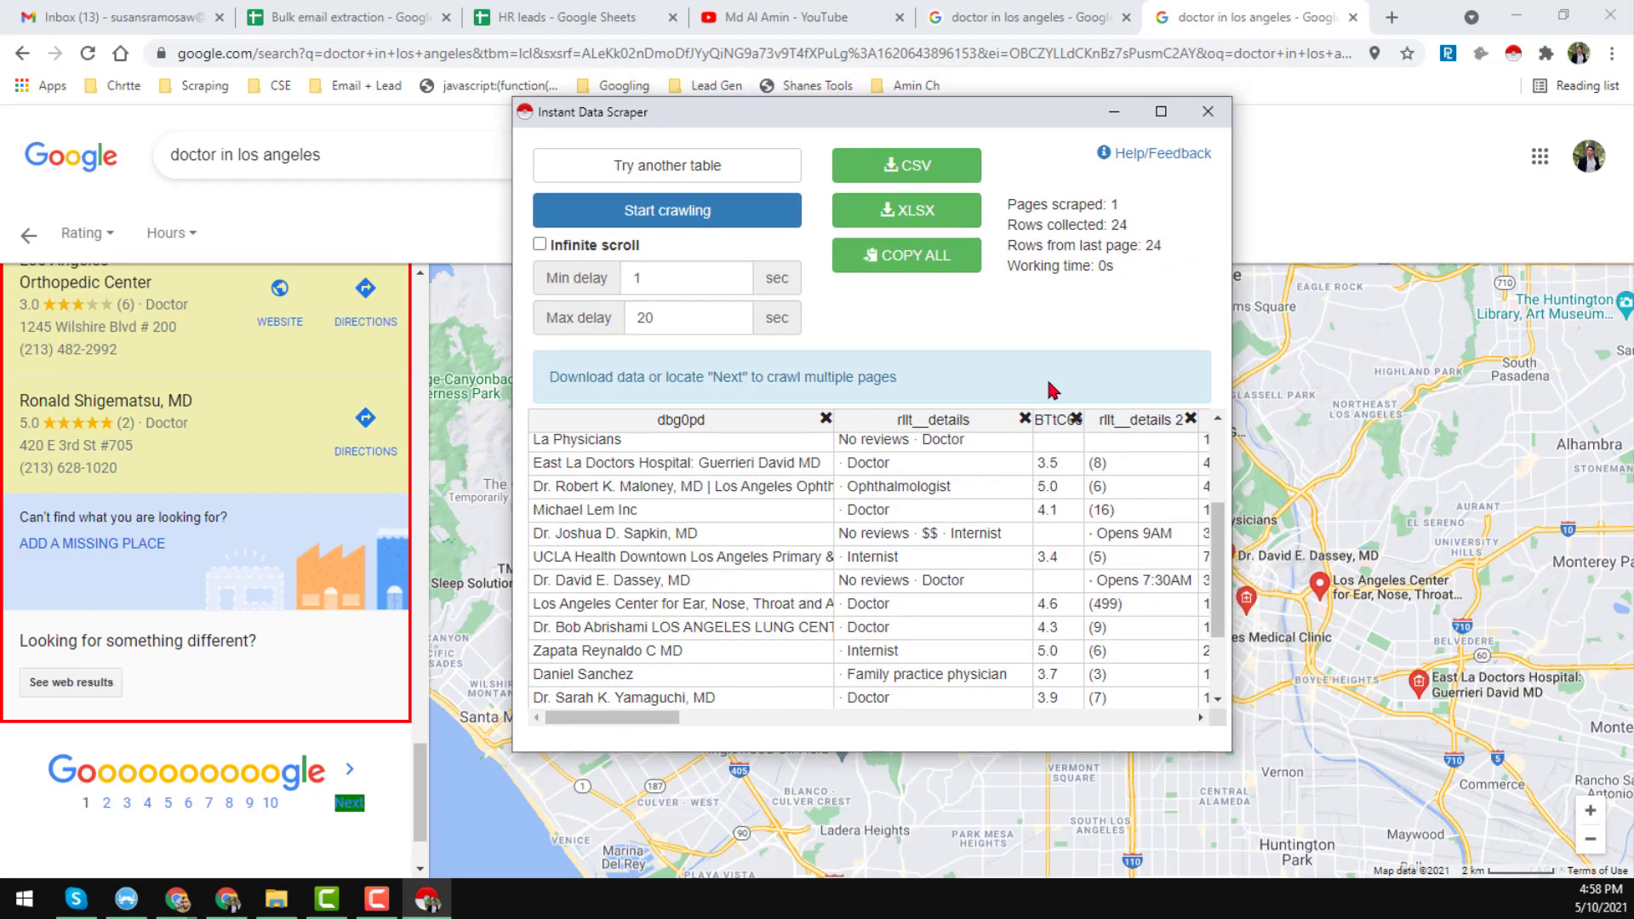
{"action": "scroll", "coordinate": [962, 467], "scroll_direction": "down", "scroll_amount": 3}
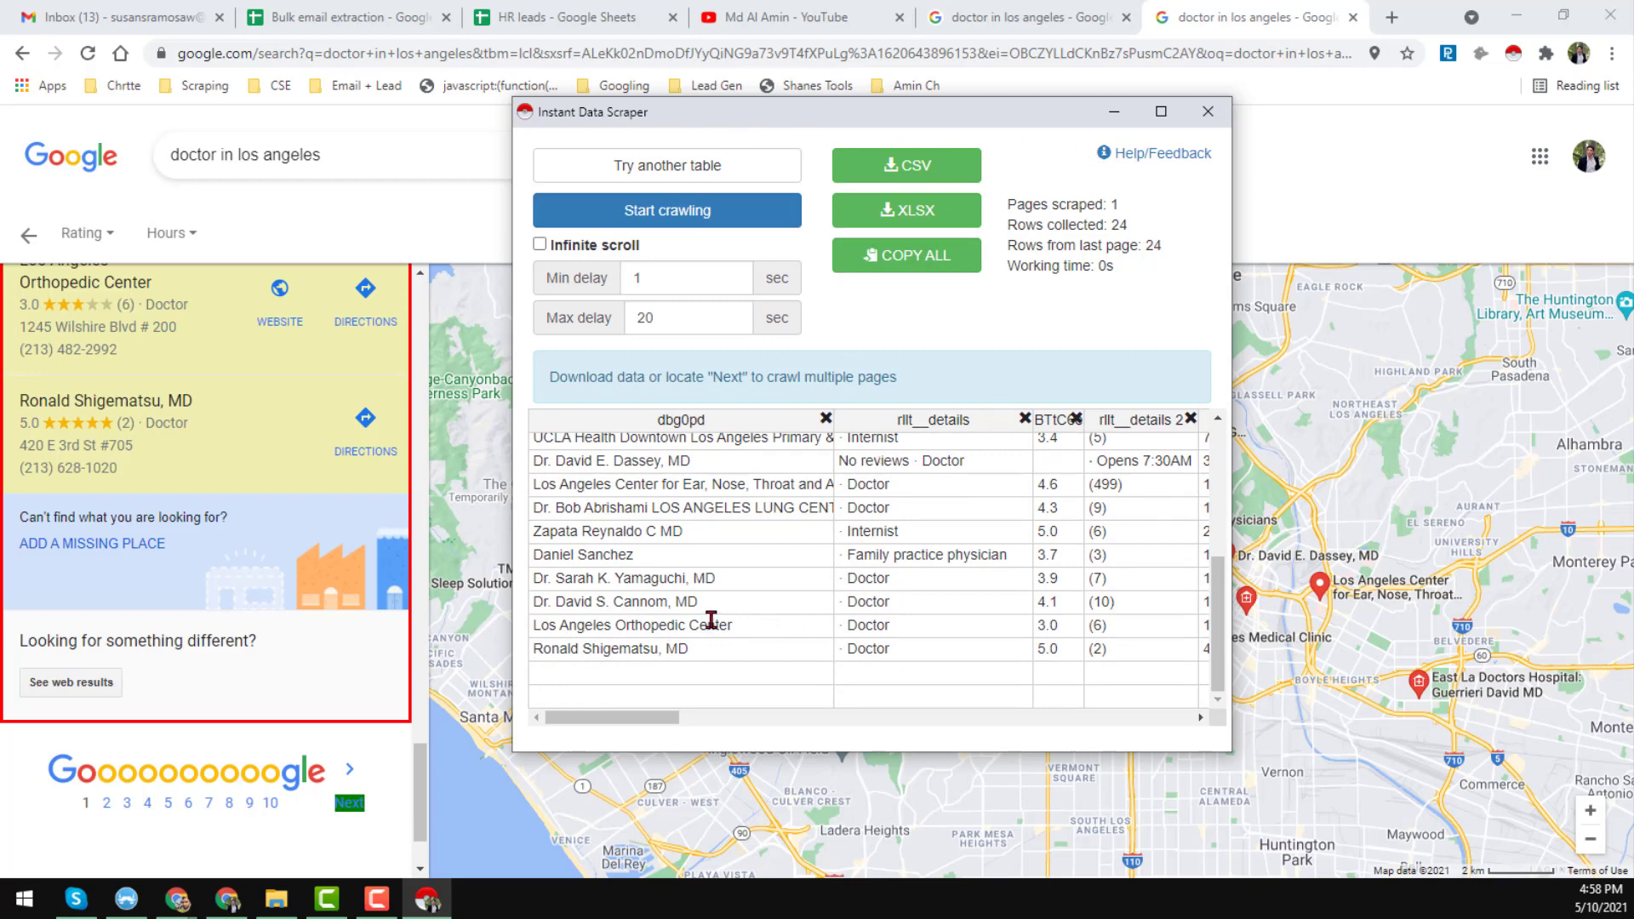
{"action": "scroll", "coordinate": [710, 618], "scroll_direction": "up", "scroll_amount": 5}
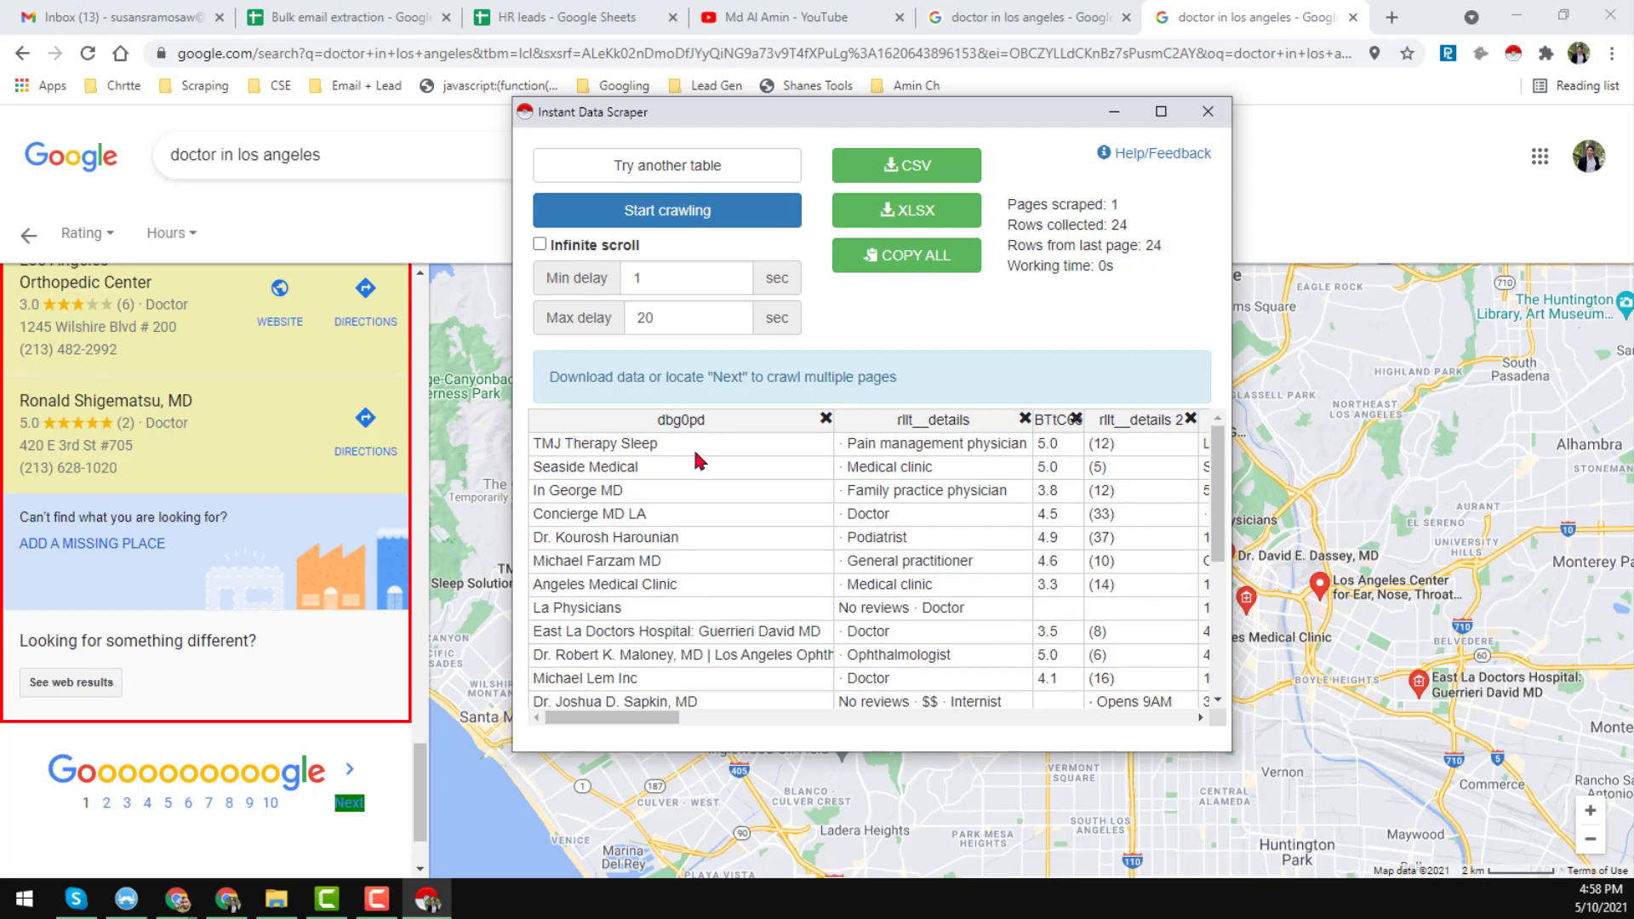
{"action": "scroll", "coordinate": [647, 540], "scroll_direction": "down", "scroll_amount": 5}
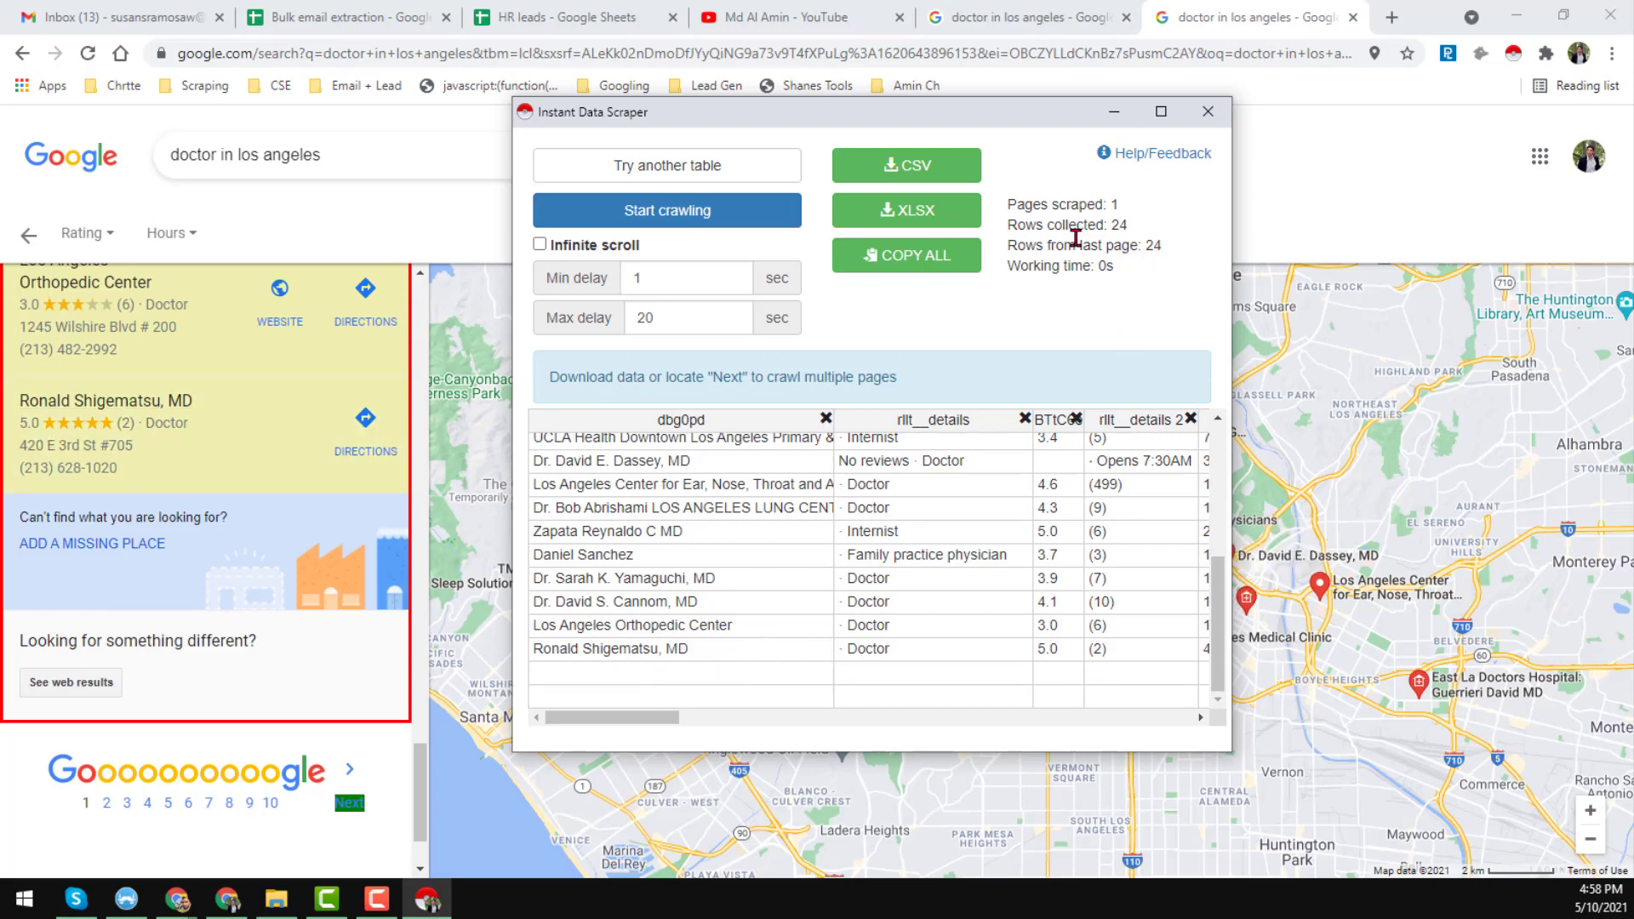
{"action": "left_click_drag", "start_coordinate": [1007, 207], "coordinate": [1105, 208]}
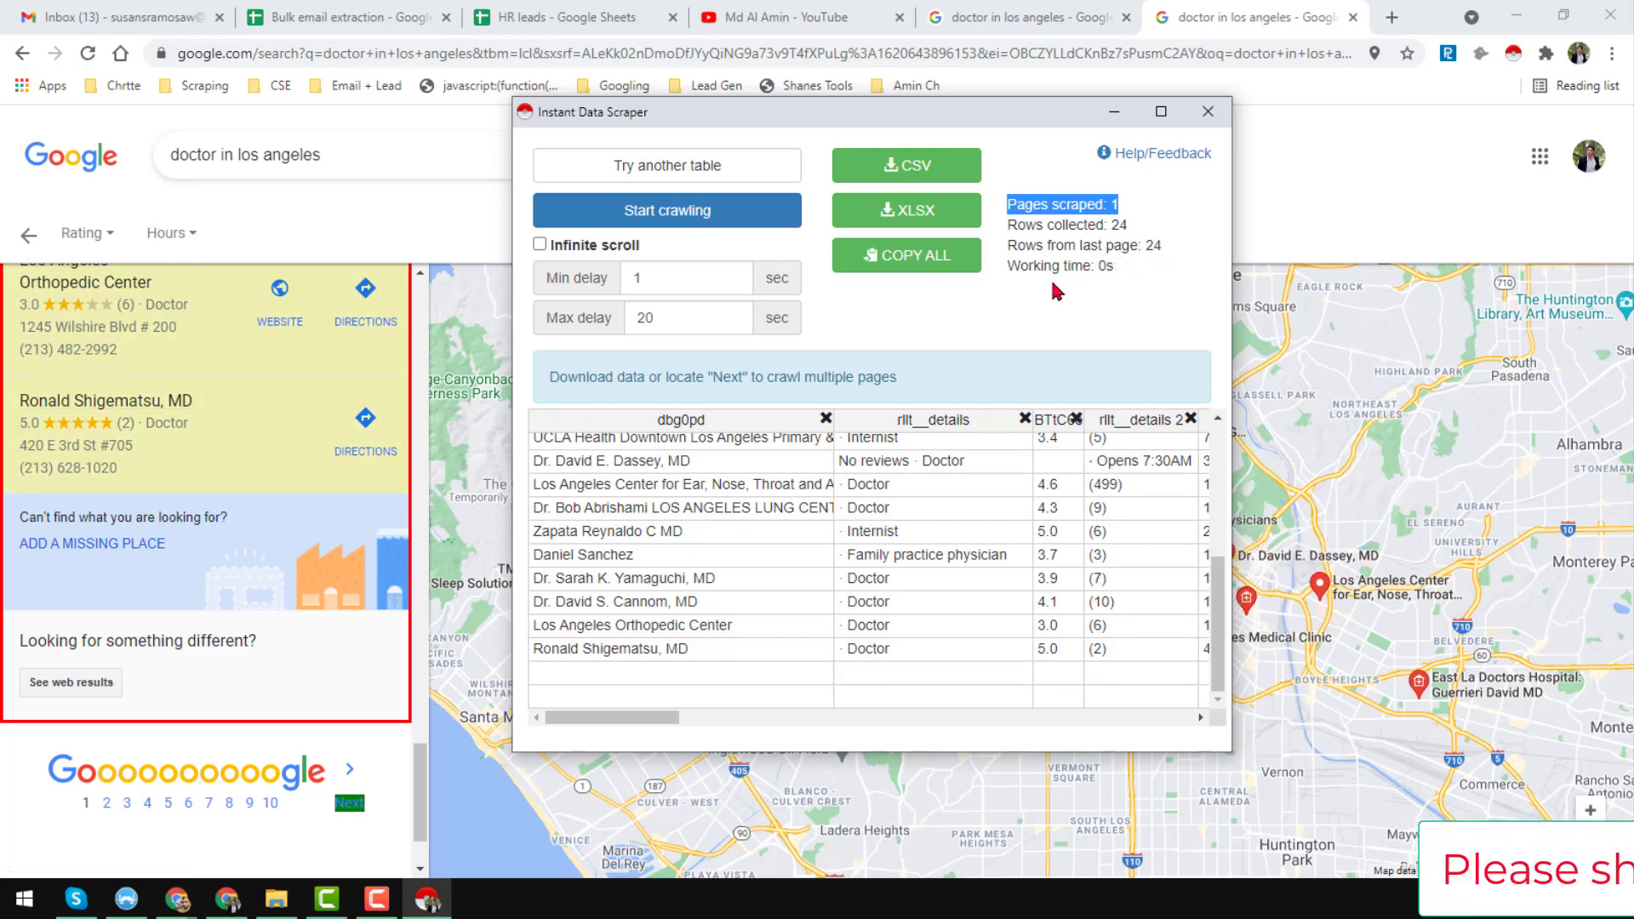
{"action": "left_click", "coordinate": [1129, 269]}
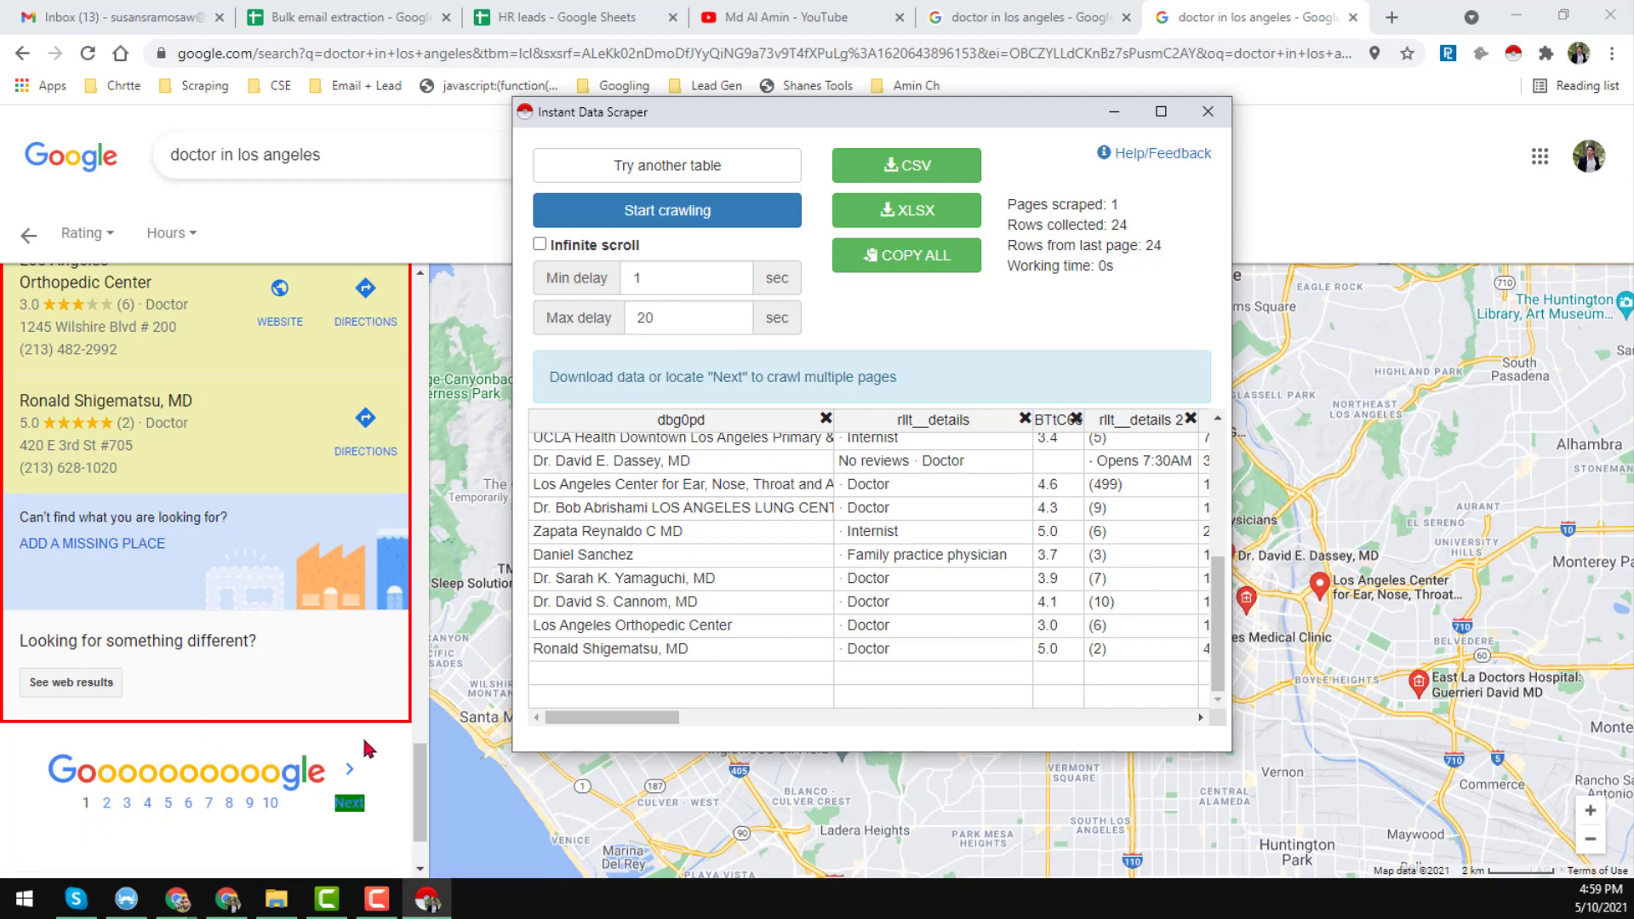
Crawl the further result pages of the doctor search and stop the crawl once 11 pages are scraped
{"action": "left_click", "coordinate": [690, 213]}
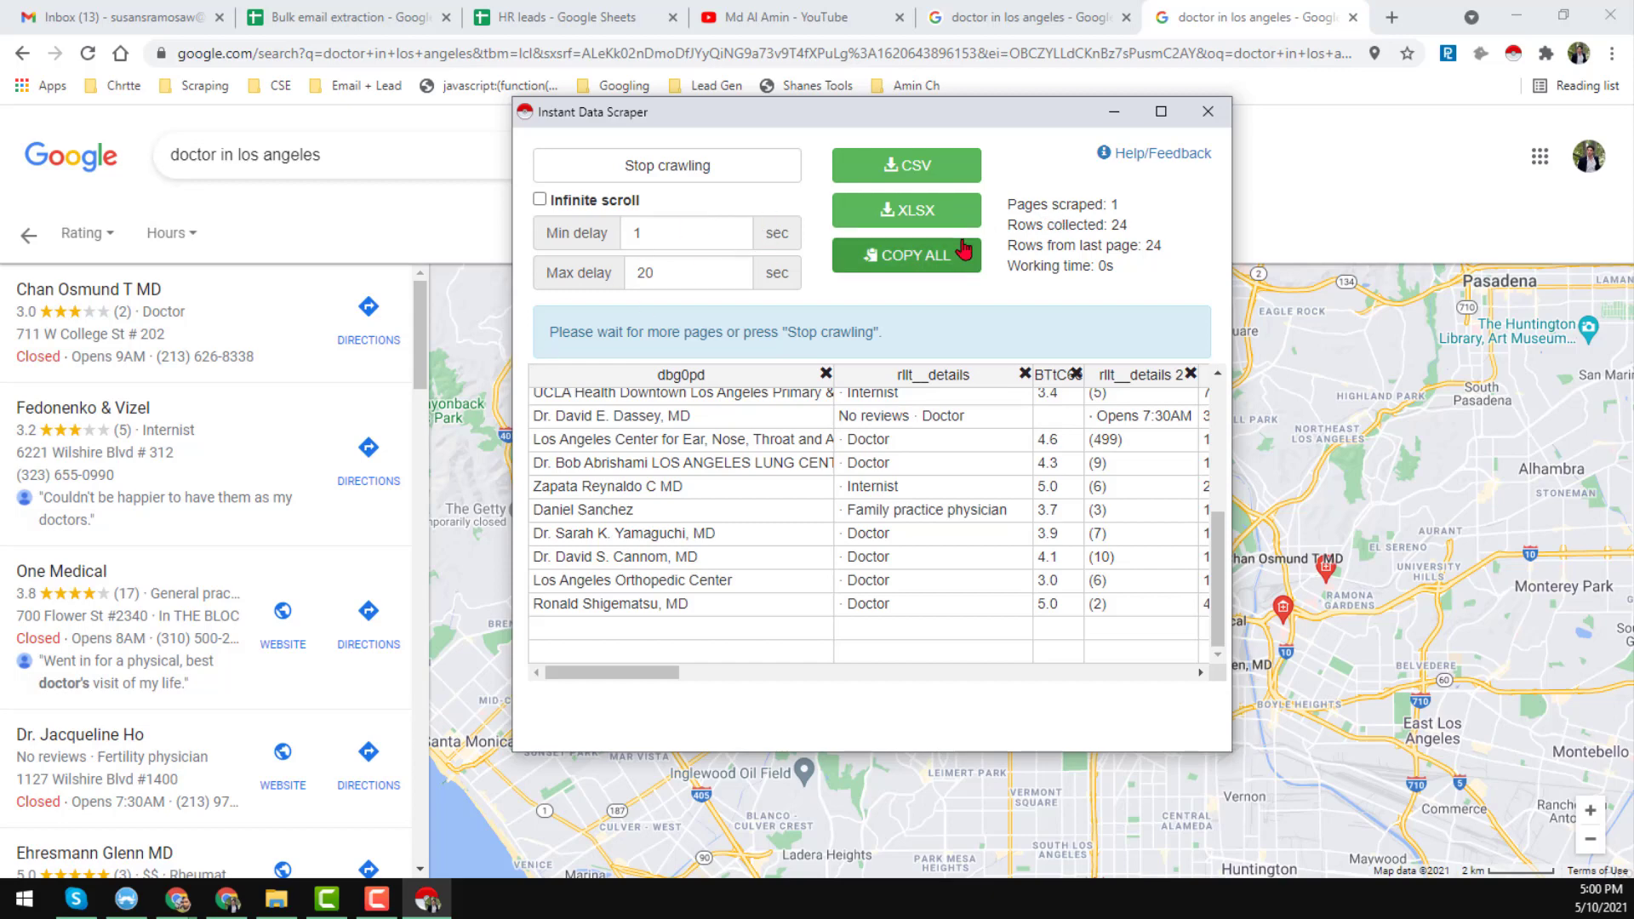
{"action": "scroll", "coordinate": [316, 557], "scroll_direction": "down", "scroll_amount": 20}
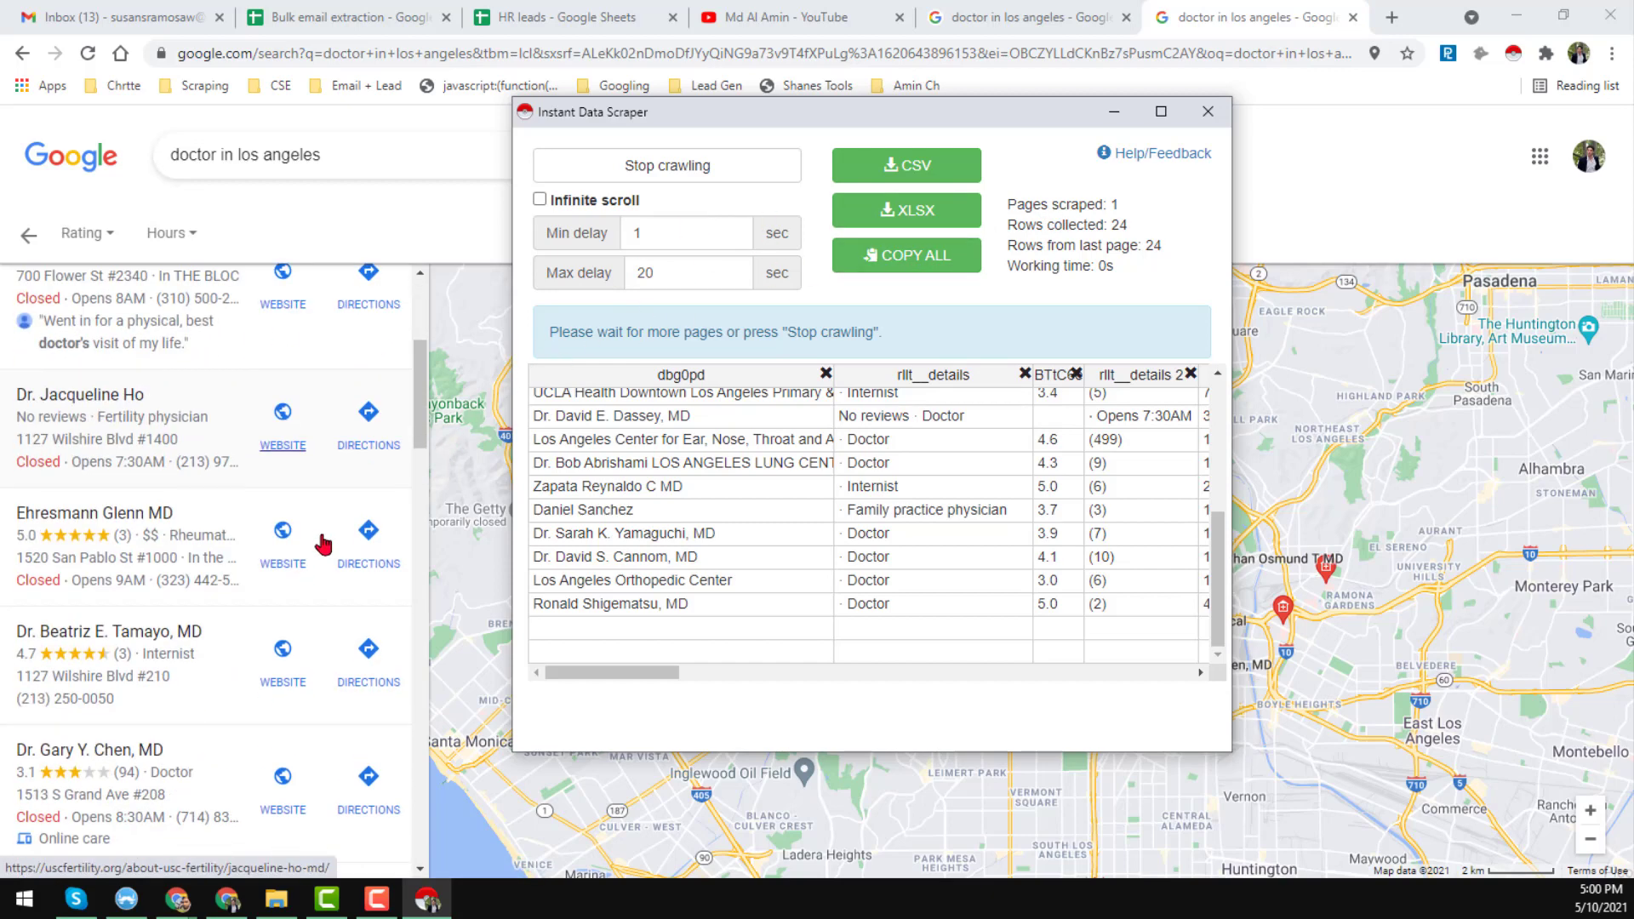
{"action": "scroll", "coordinate": [323, 538], "scroll_direction": "down", "scroll_amount": 4}
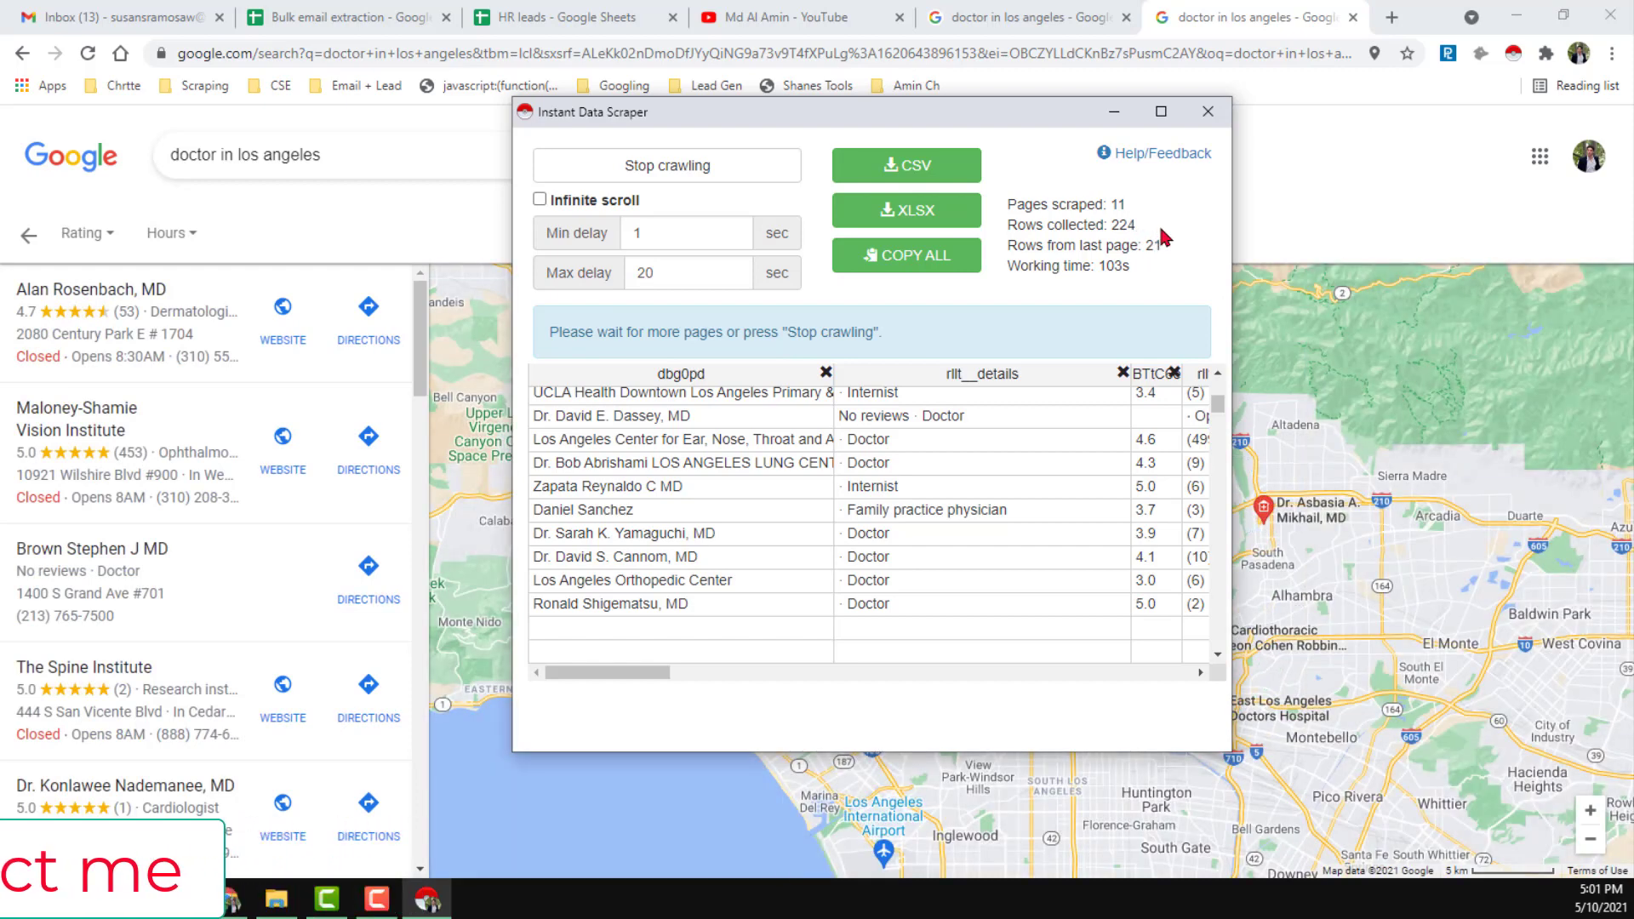
{"action": "left_click", "coordinate": [719, 172]}
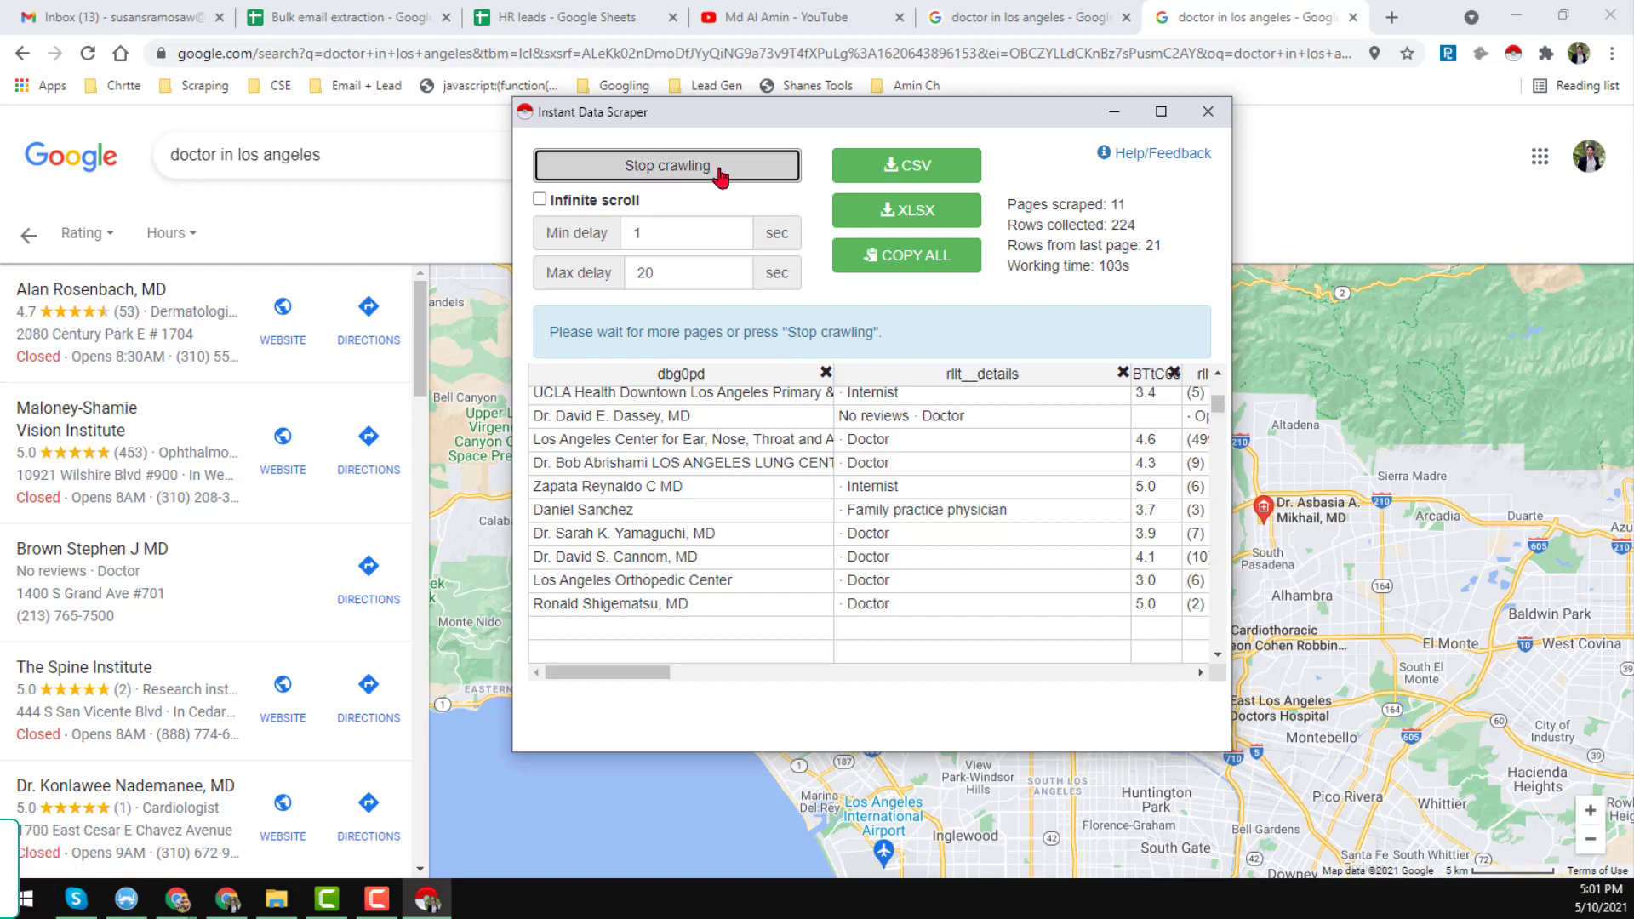
Maximize the scraper window, review the collected rows to the end, and save them as the CSV file "google (1)" in Downloads
{"action": "left_click", "coordinate": [1160, 111]}
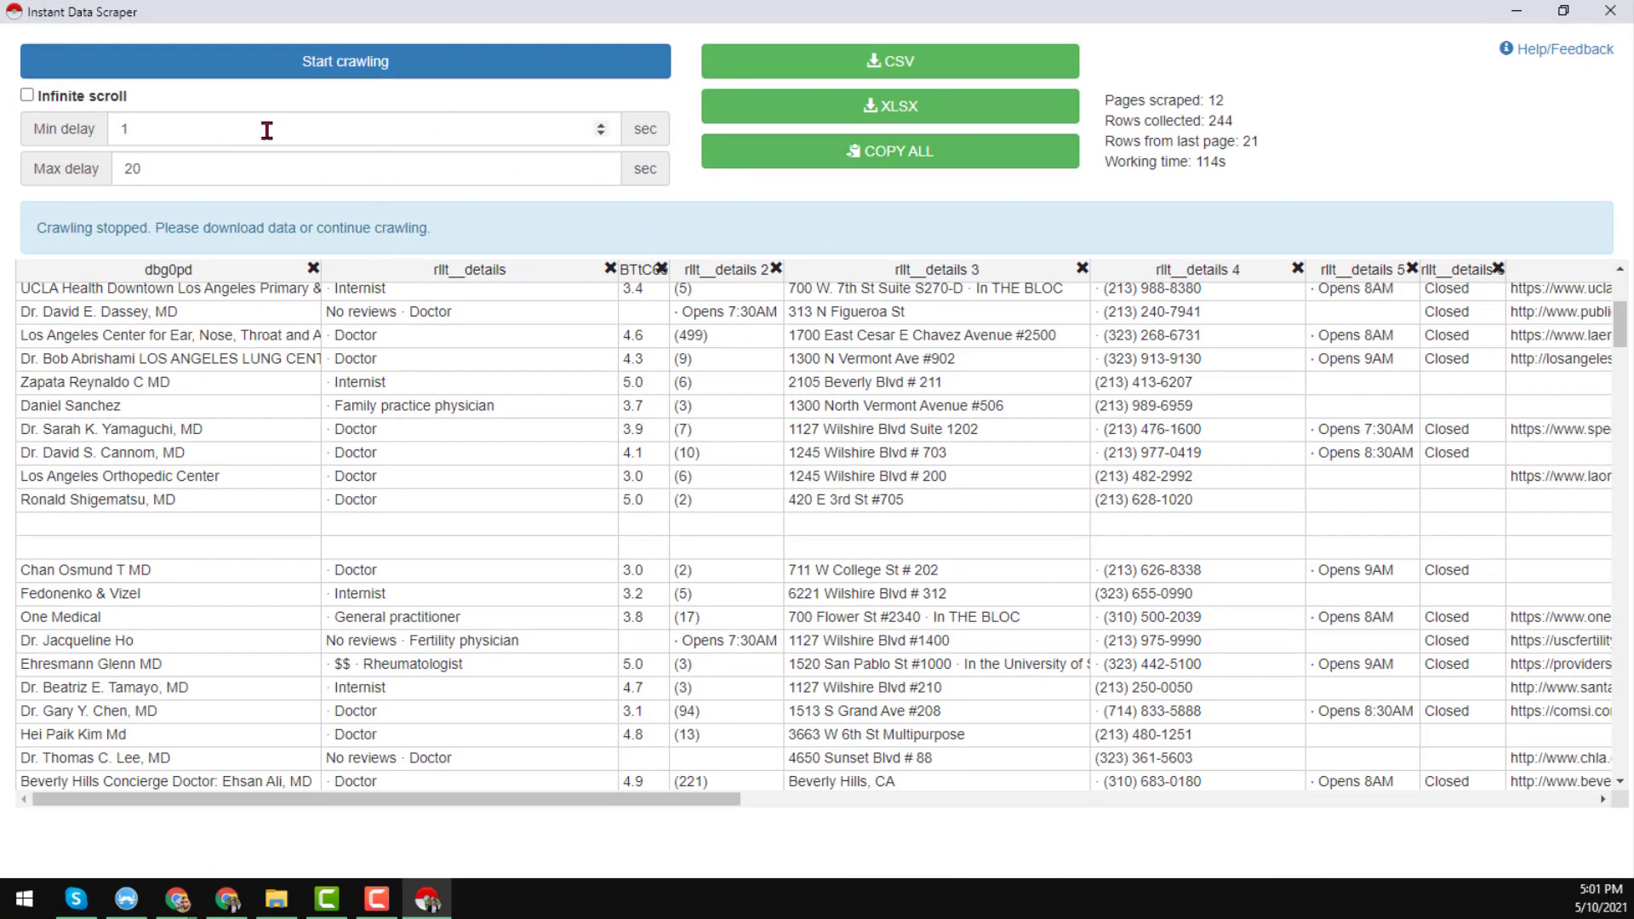
{"action": "scroll", "coordinate": [651, 553], "scroll_direction": "down", "scroll_amount": 20}
{"action": "scroll", "coordinate": [651, 554], "scroll_direction": "down", "scroll_amount": 20}
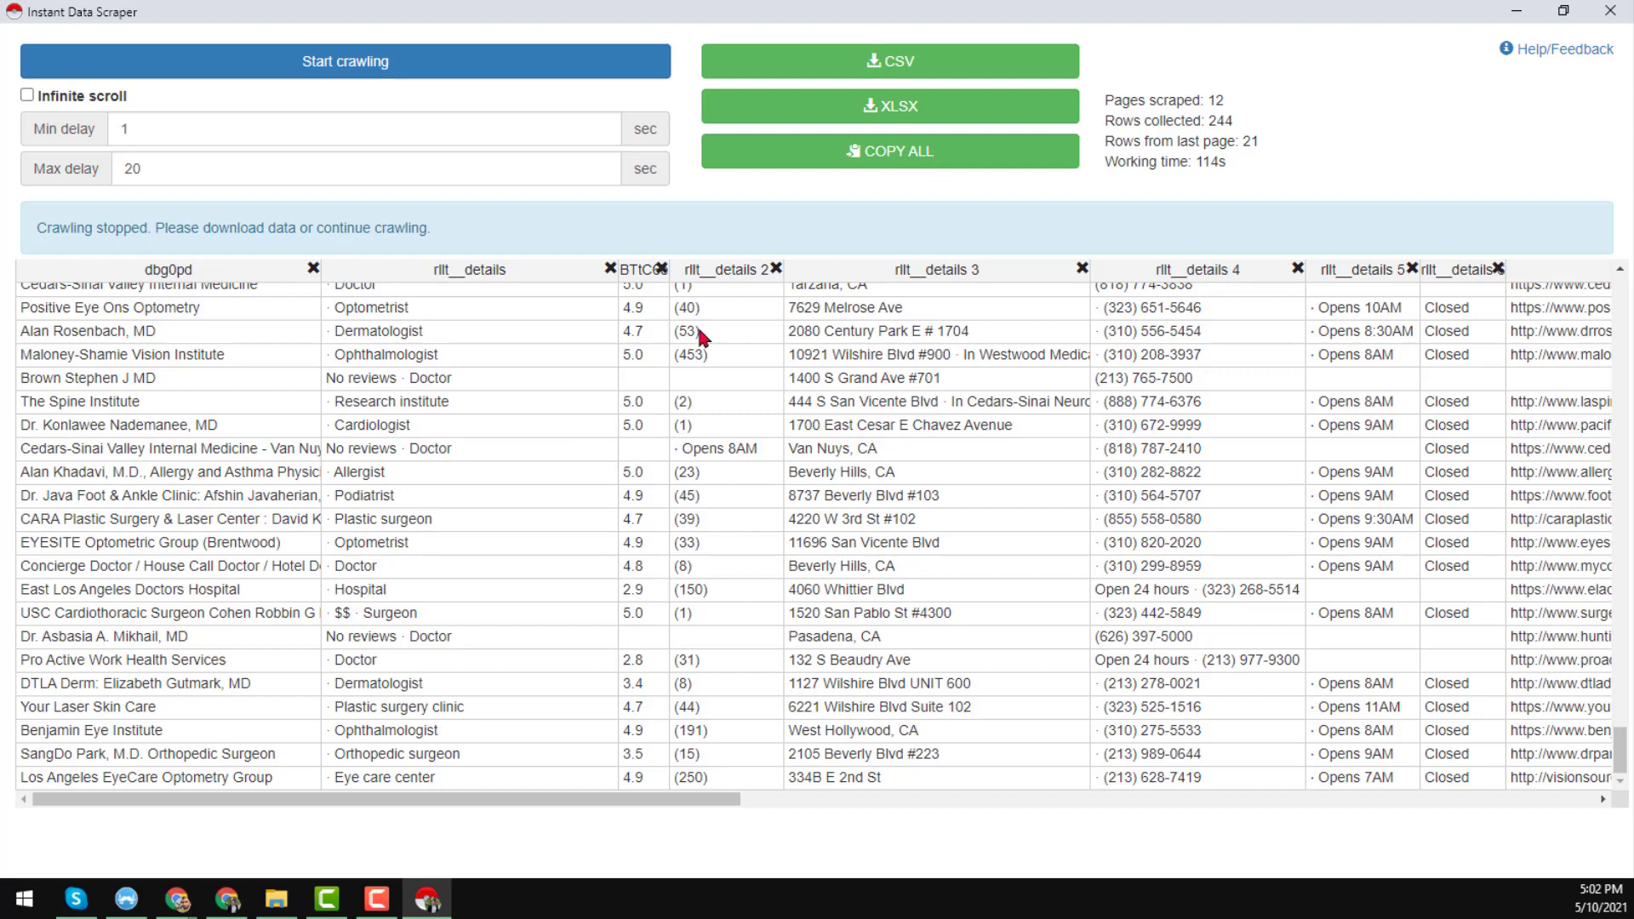
{"action": "left_click", "coordinate": [913, 75]}
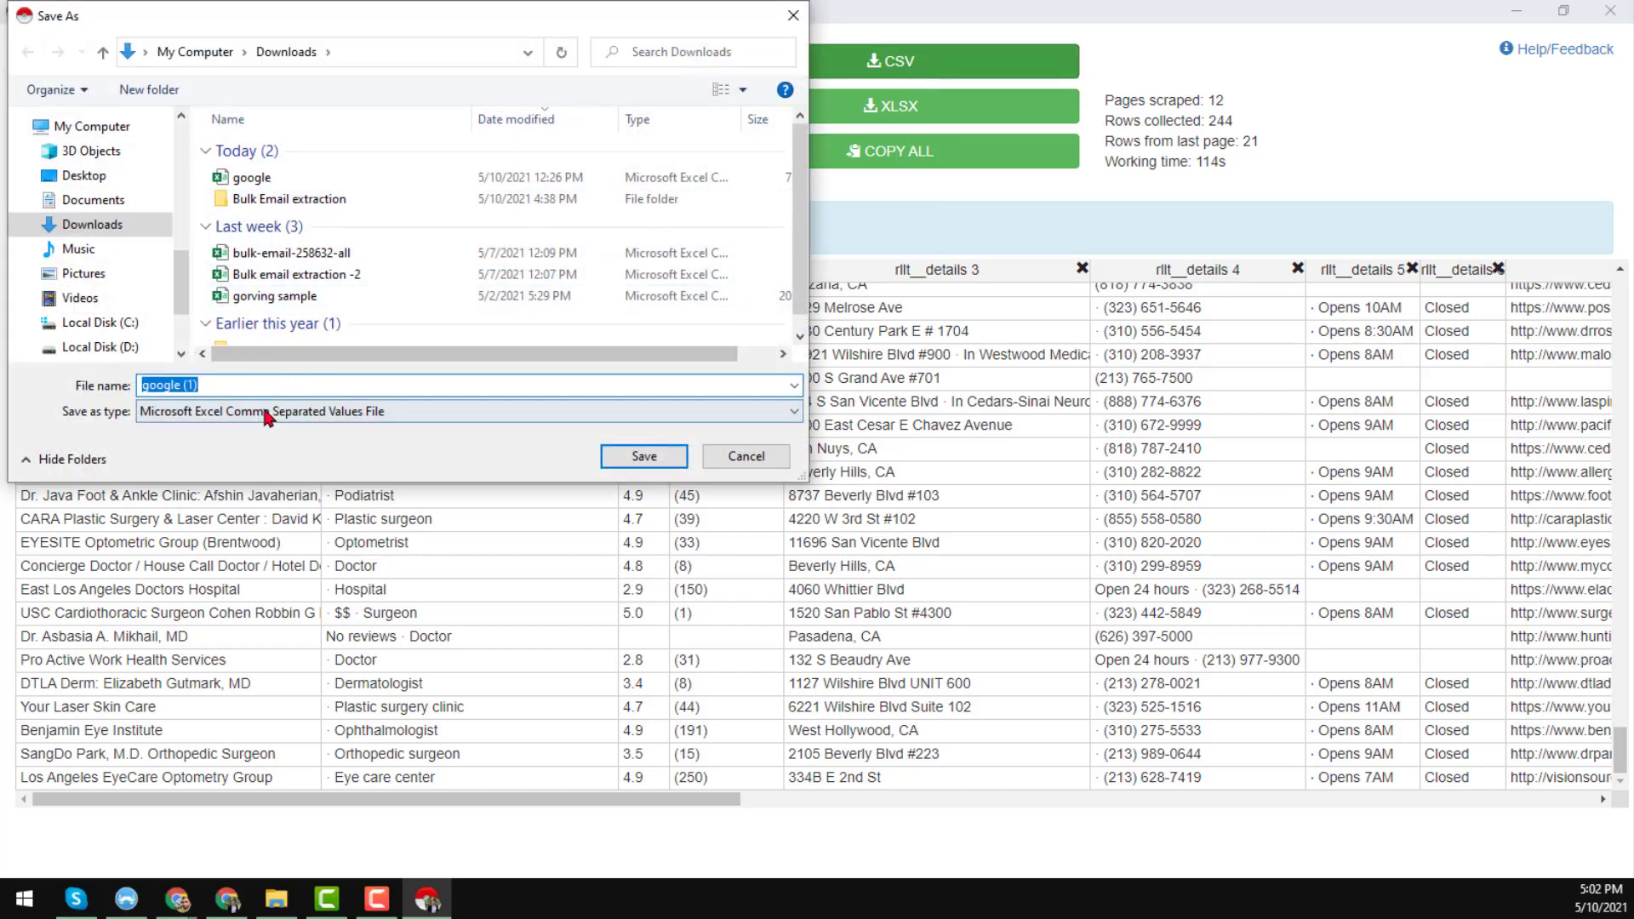
{"action": "left_click", "coordinate": [629, 460]}
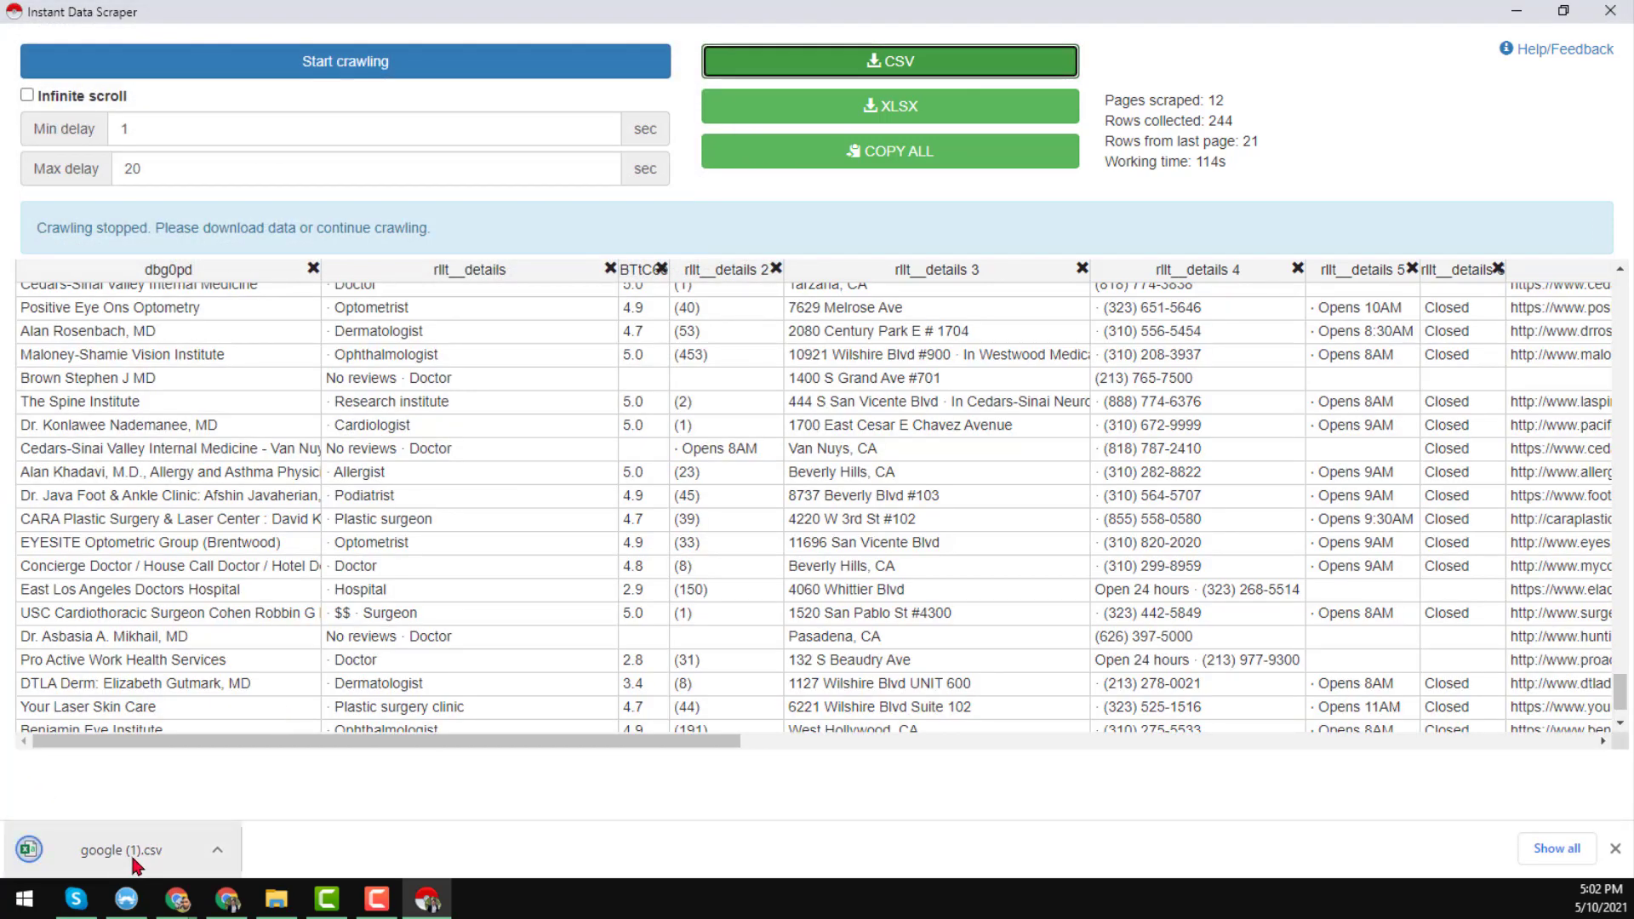
Show the downloaded google (1) file in its folder and open it in Excel in a maximized window
{"action": "right_click", "coordinate": [134, 864]}
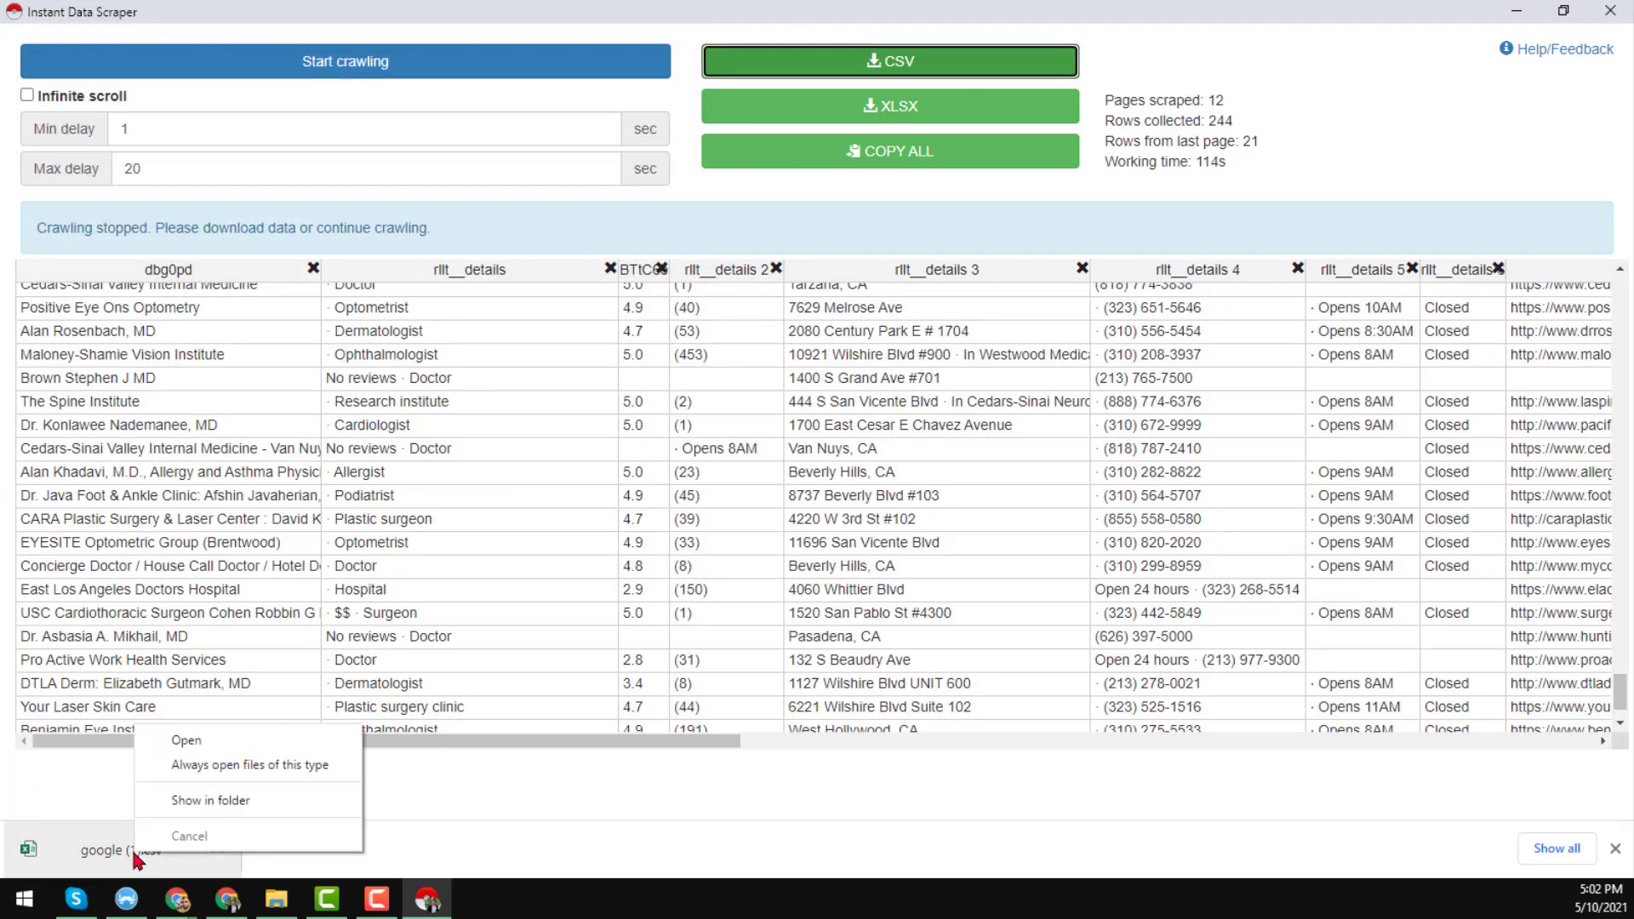
{"action": "left_click", "coordinate": [260, 793]}
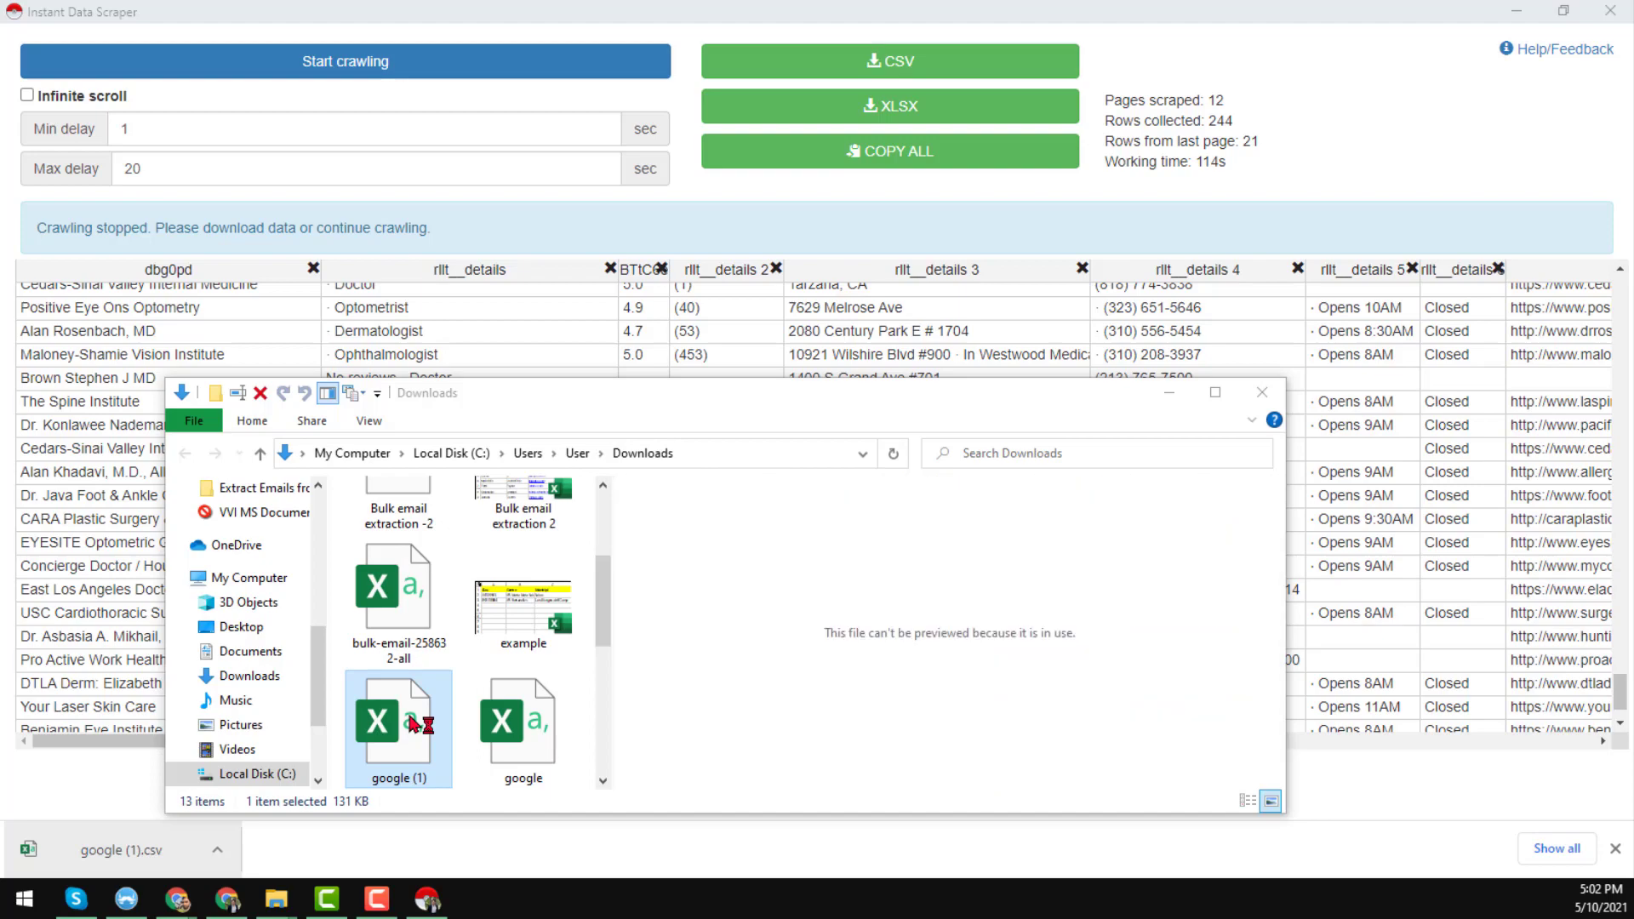
{"action": "left_click", "coordinate": [1217, 393]}
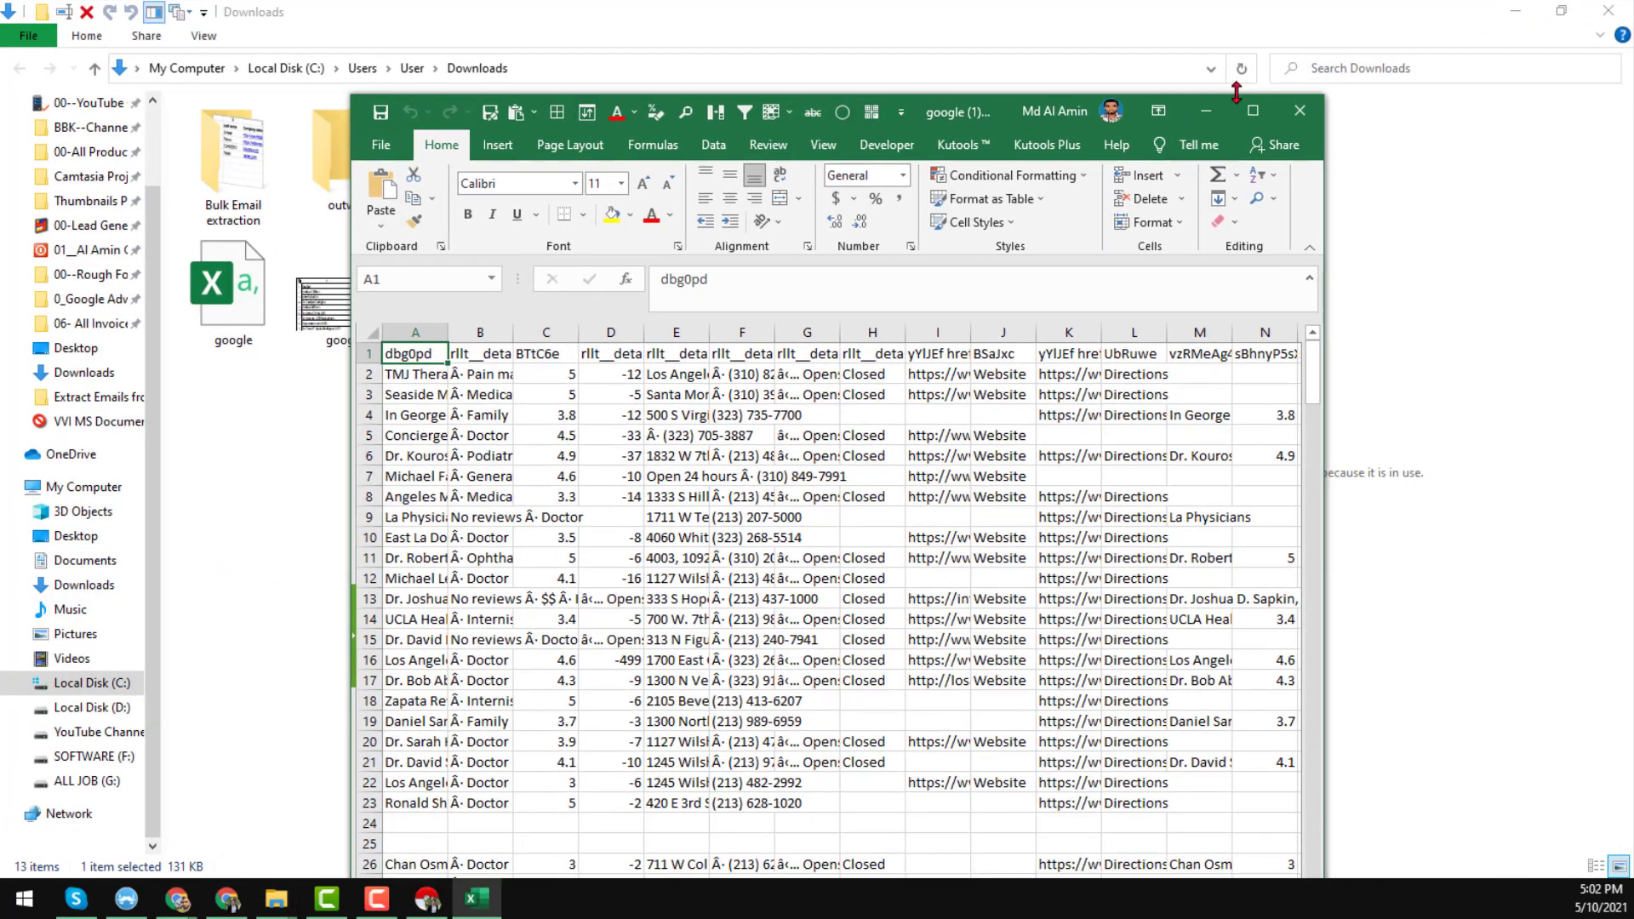
{"action": "double_click", "coordinate": [860, 121]}
{"action": "left_click", "coordinate": [571, 460]}
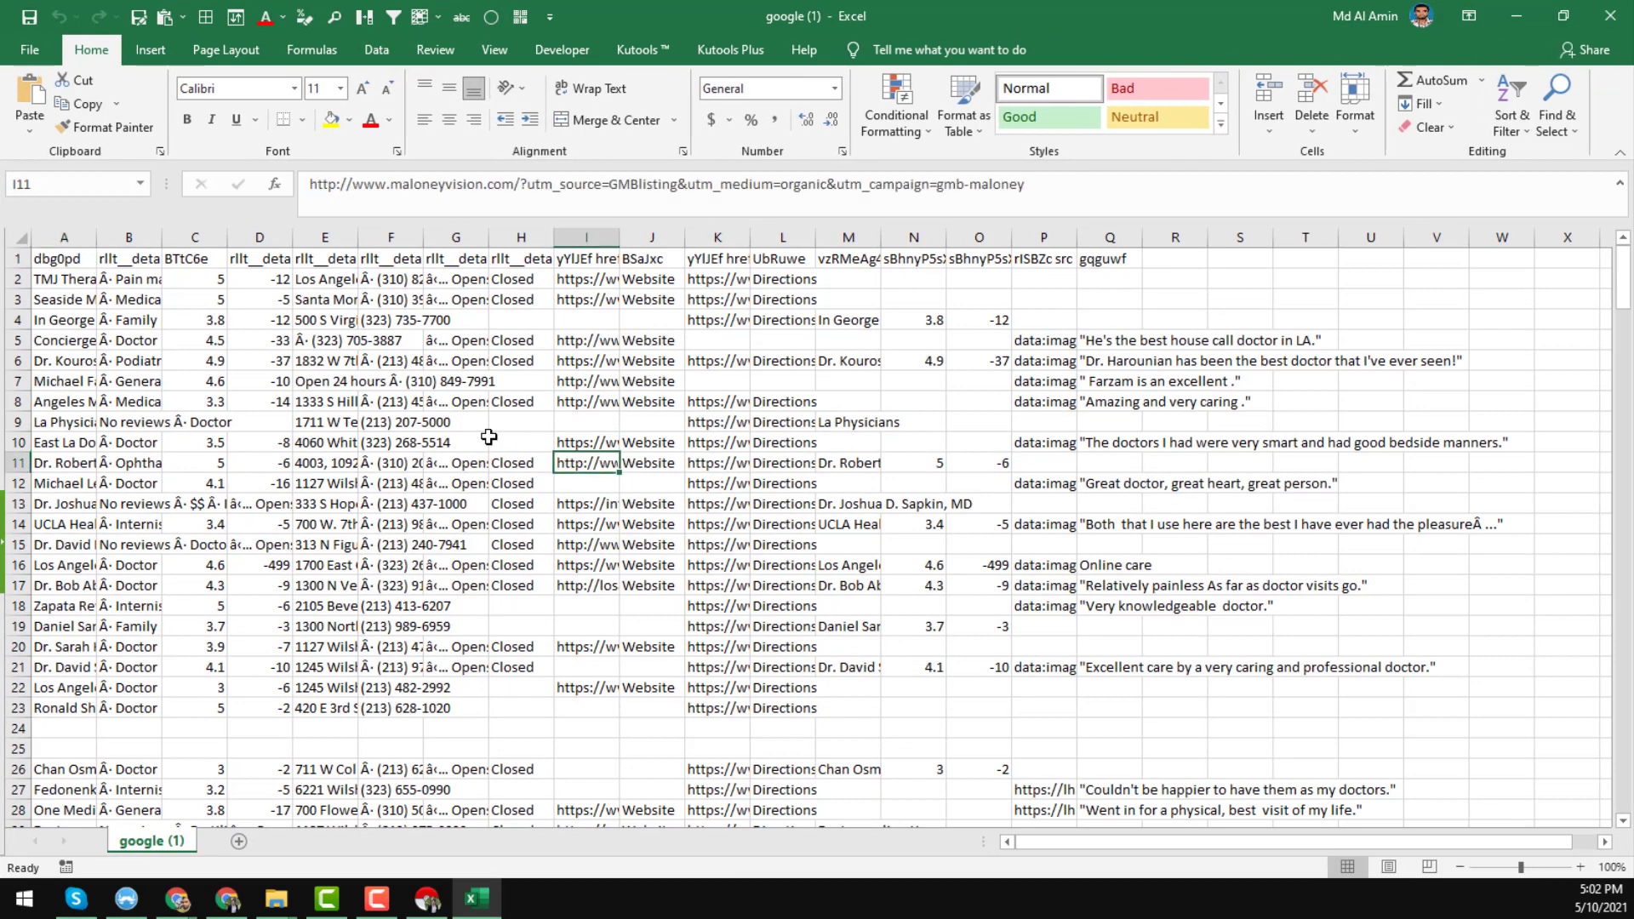
Apply borders to all cells of the google (1) sheet and widen all columns evenly
{"action": "left_click", "coordinate": [21, 238]}
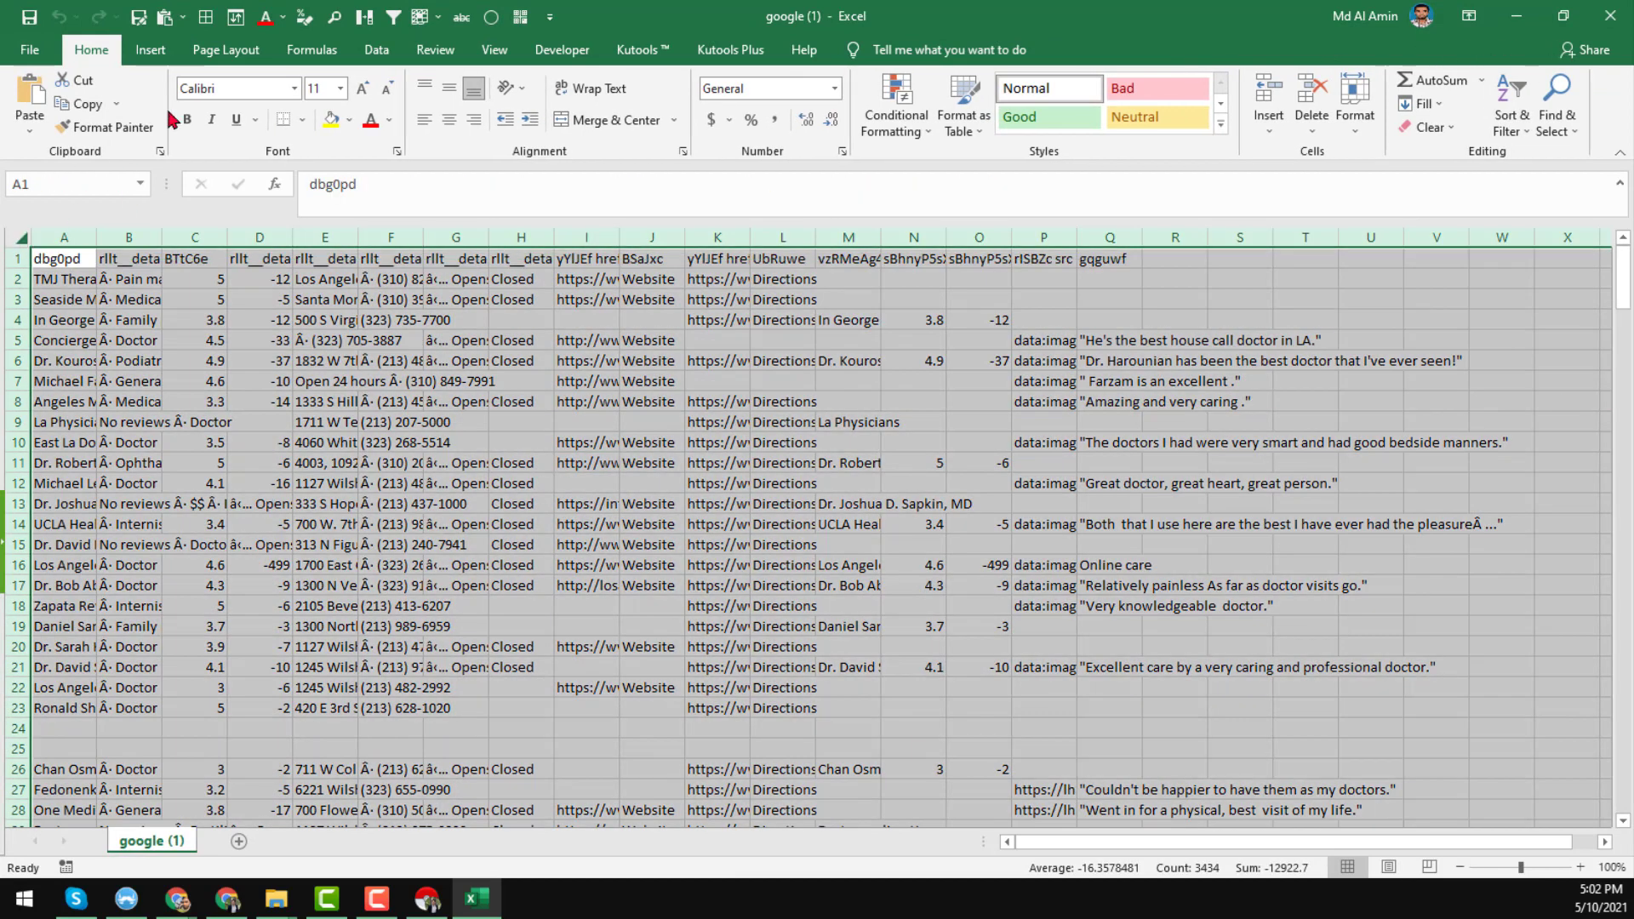
{"action": "left_click", "coordinate": [206, 16]}
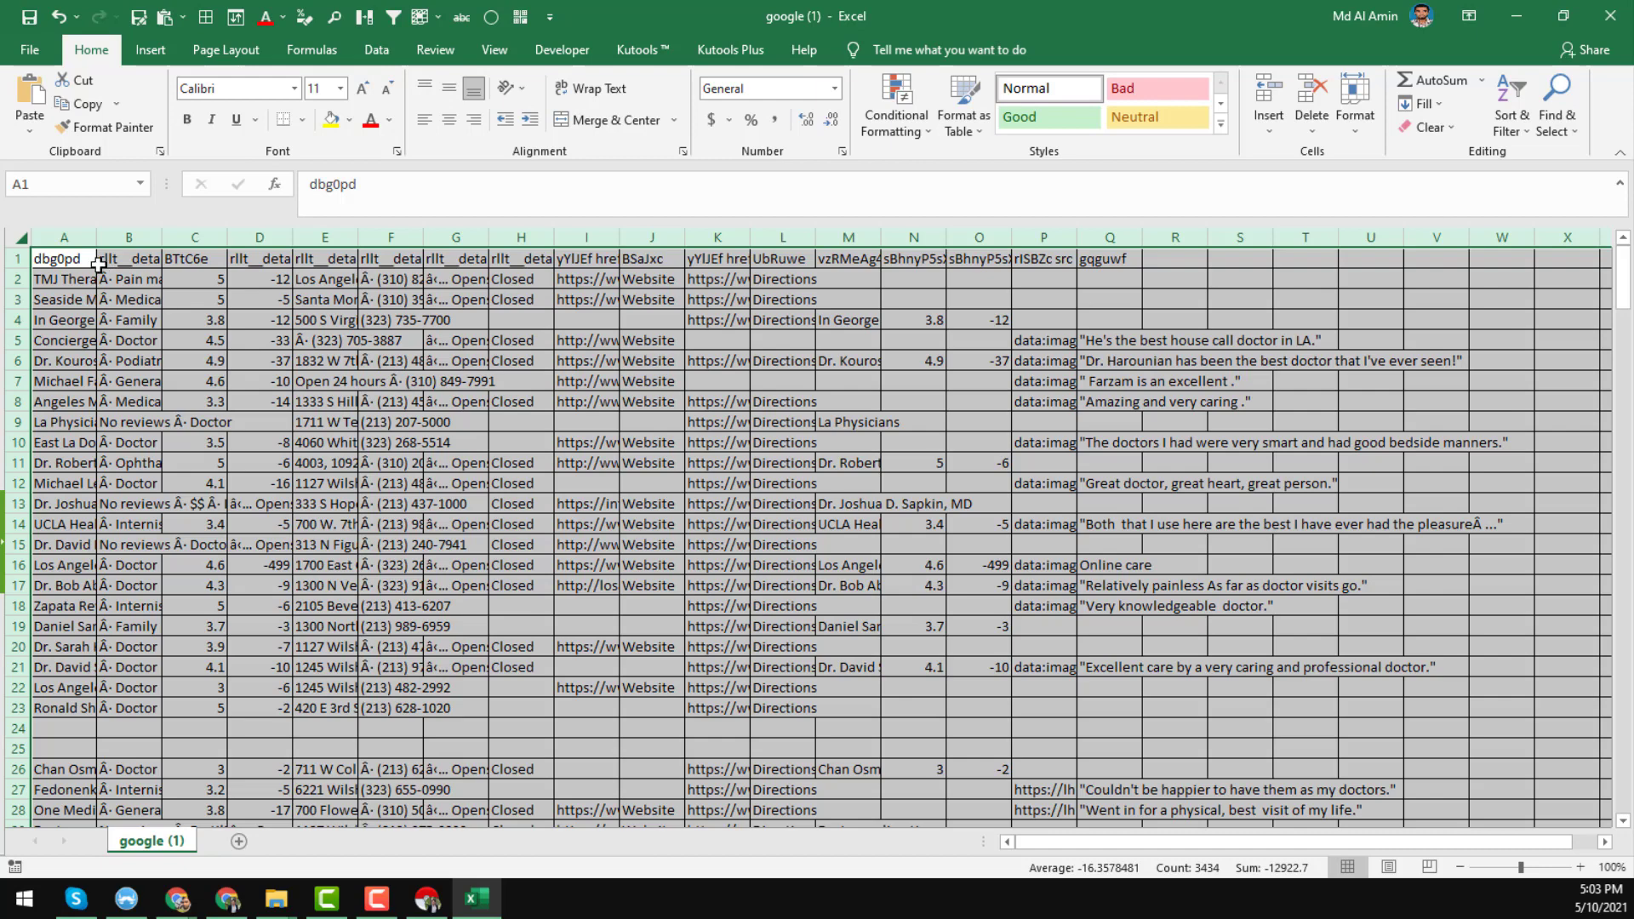
{"action": "left_click_drag", "start_coordinate": [91, 244], "coordinate": [210, 238]}
{"action": "left_click", "coordinate": [283, 290]}
Rename the header in cell A1 to "Business Name"
{"action": "left_click", "coordinate": [102, 263]}
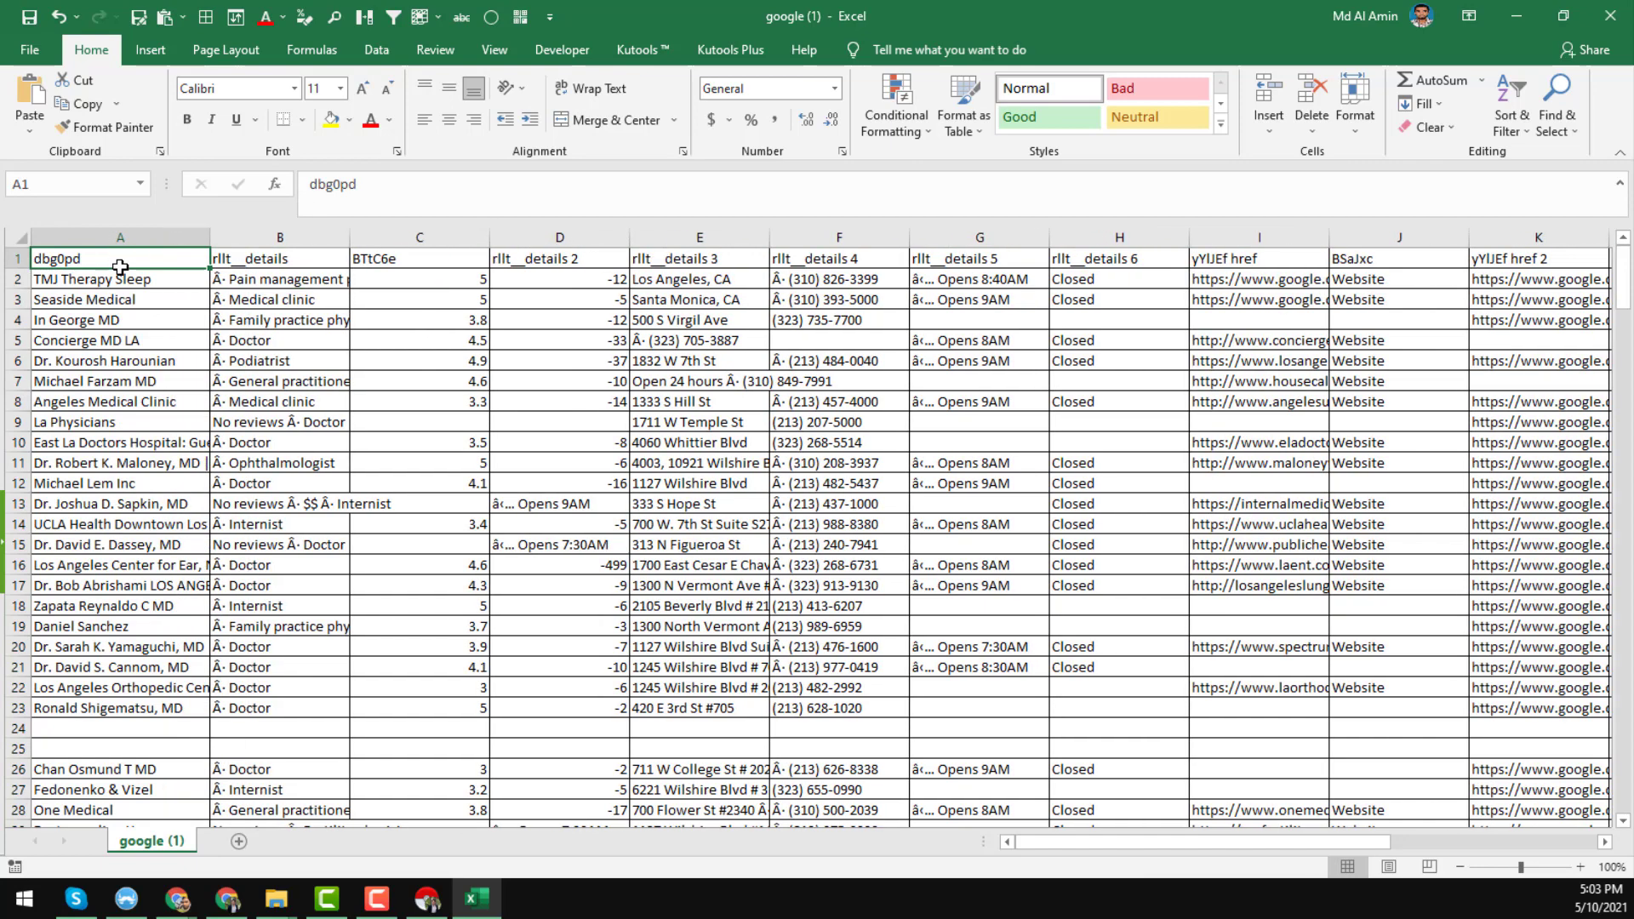
{"action": "type", "text": "Business Nam"}
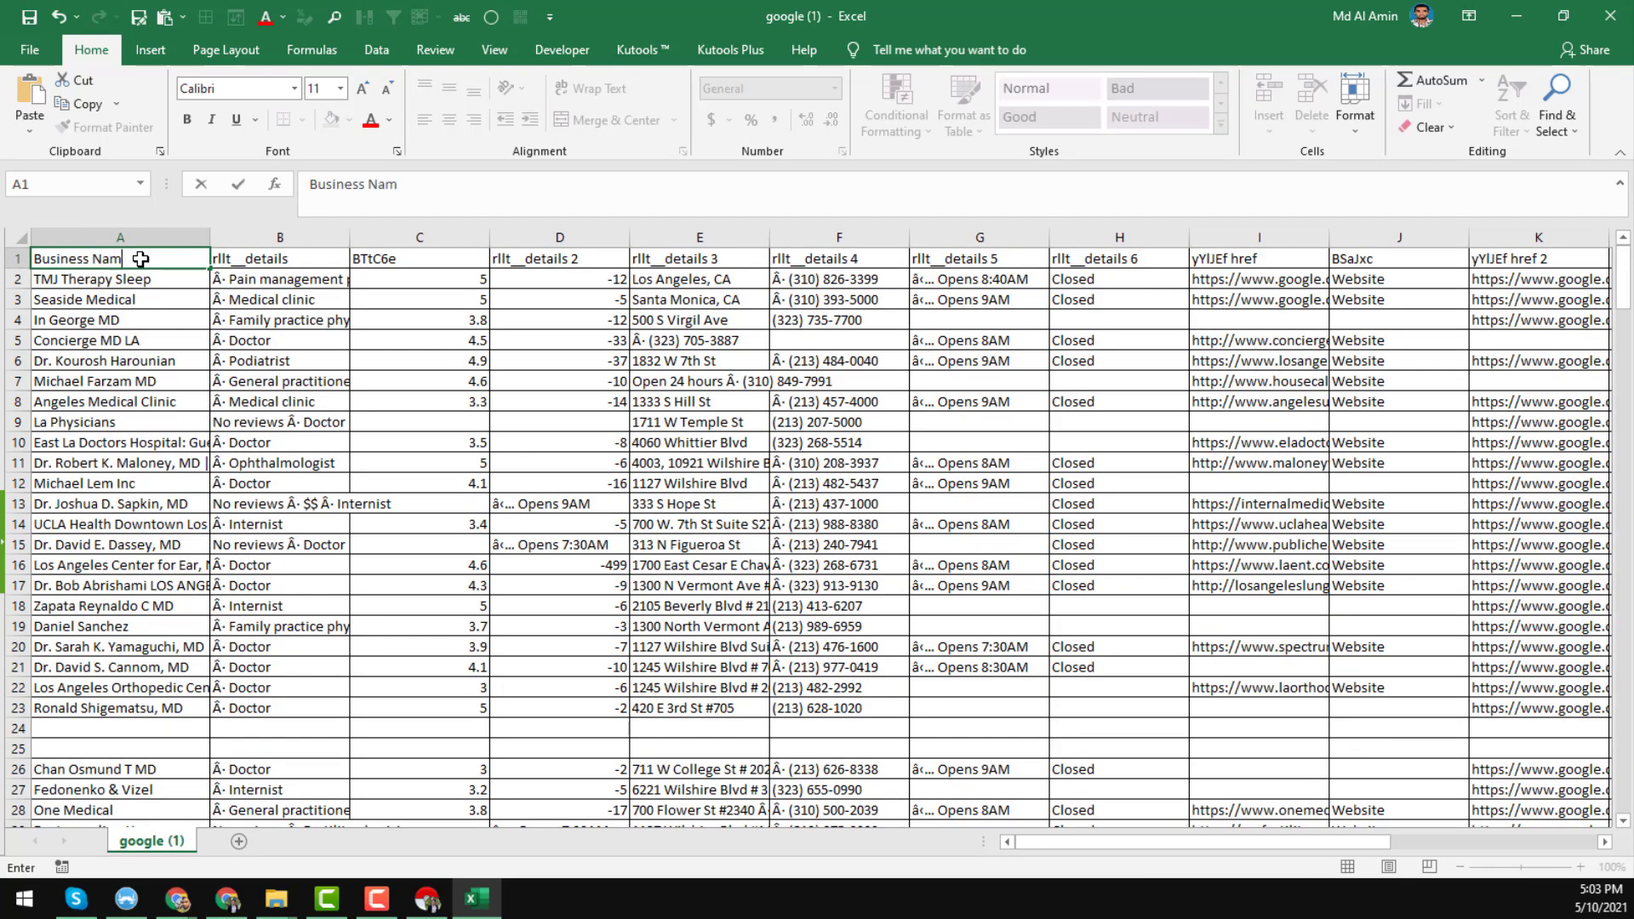
{"action": "type", "text": "e"}
{"action": "key", "text": "Return"}
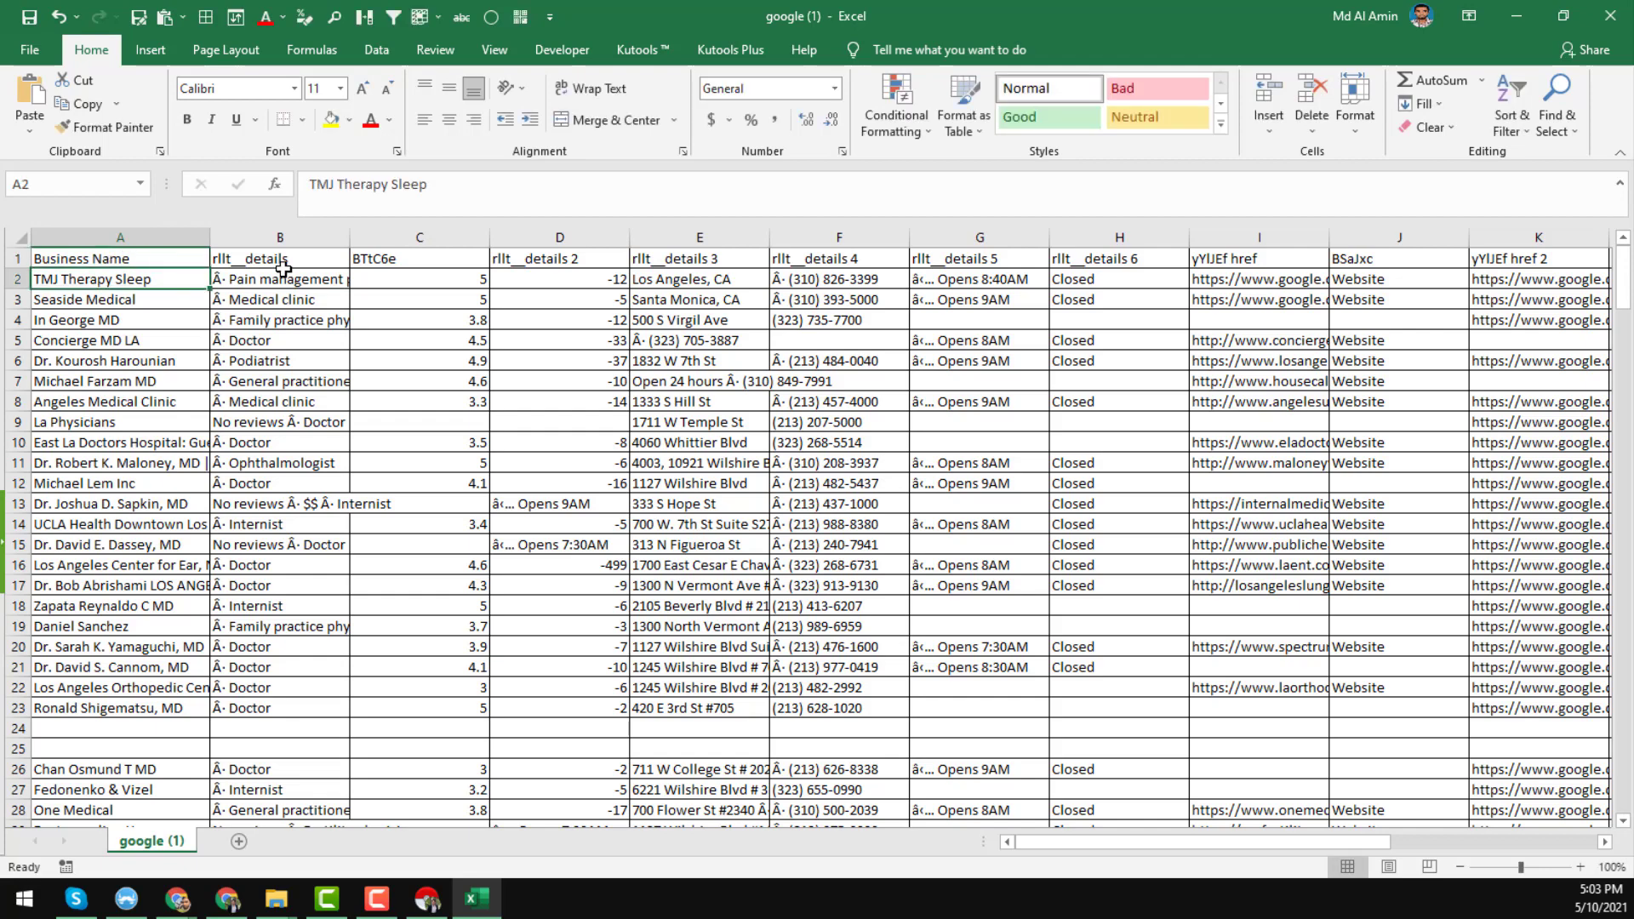
Widen column B to fit its specialty text and examine the stray characters in front of the entry in B2
{"action": "left_click", "coordinate": [329, 262]}
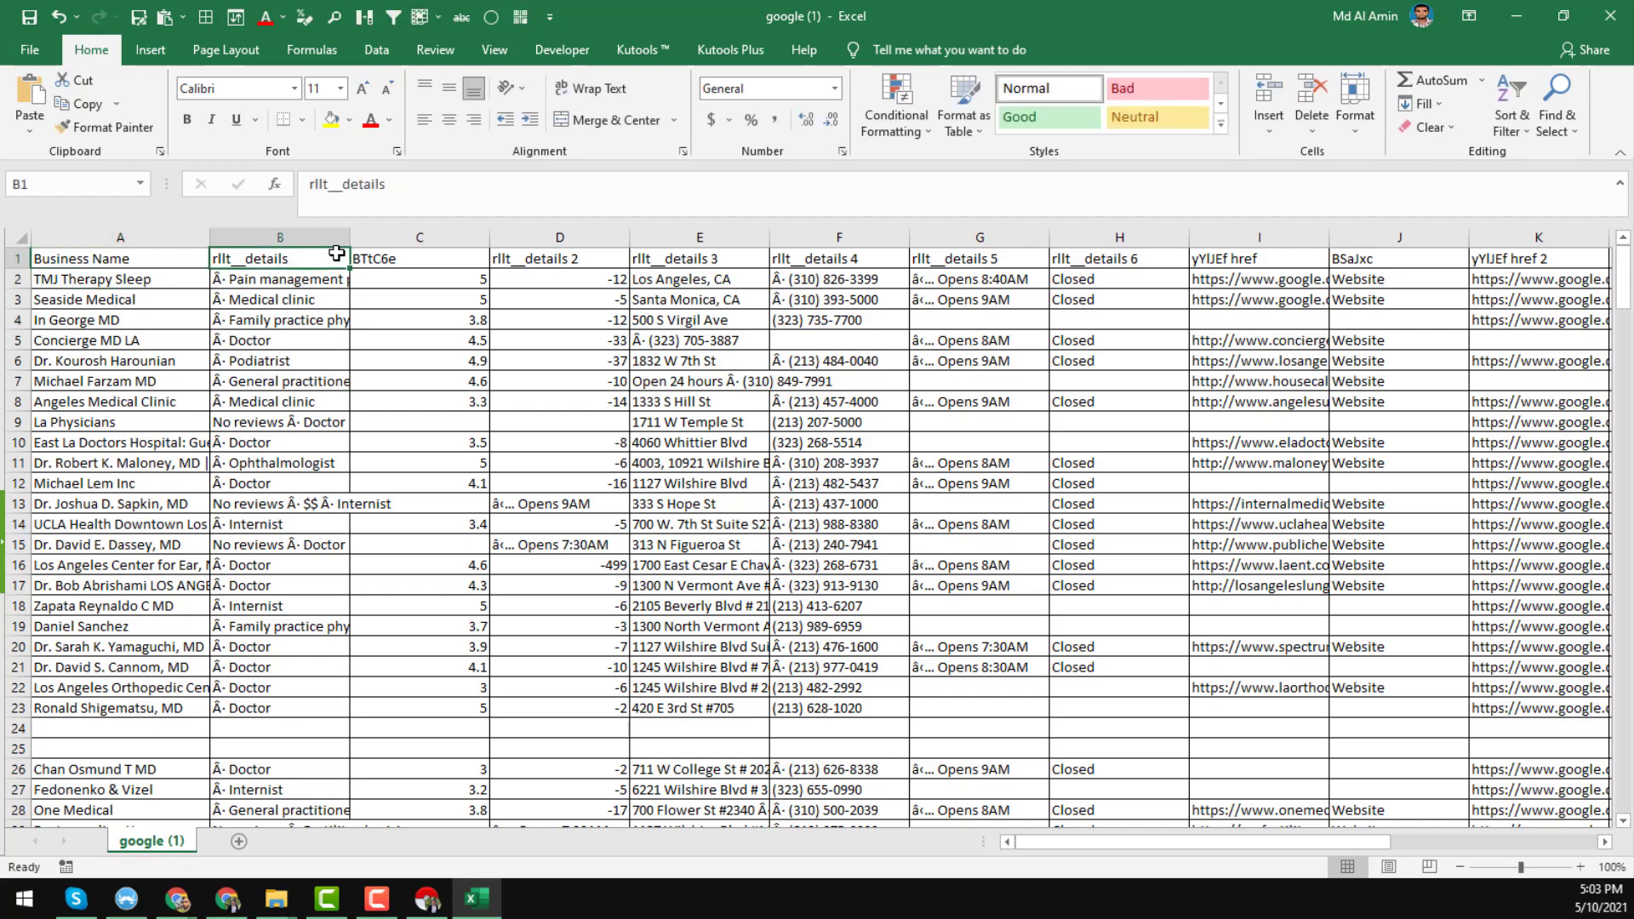
{"action": "left_click_drag", "start_coordinate": [350, 238], "coordinate": [438, 239]}
{"action": "left_click", "coordinate": [292, 281]}
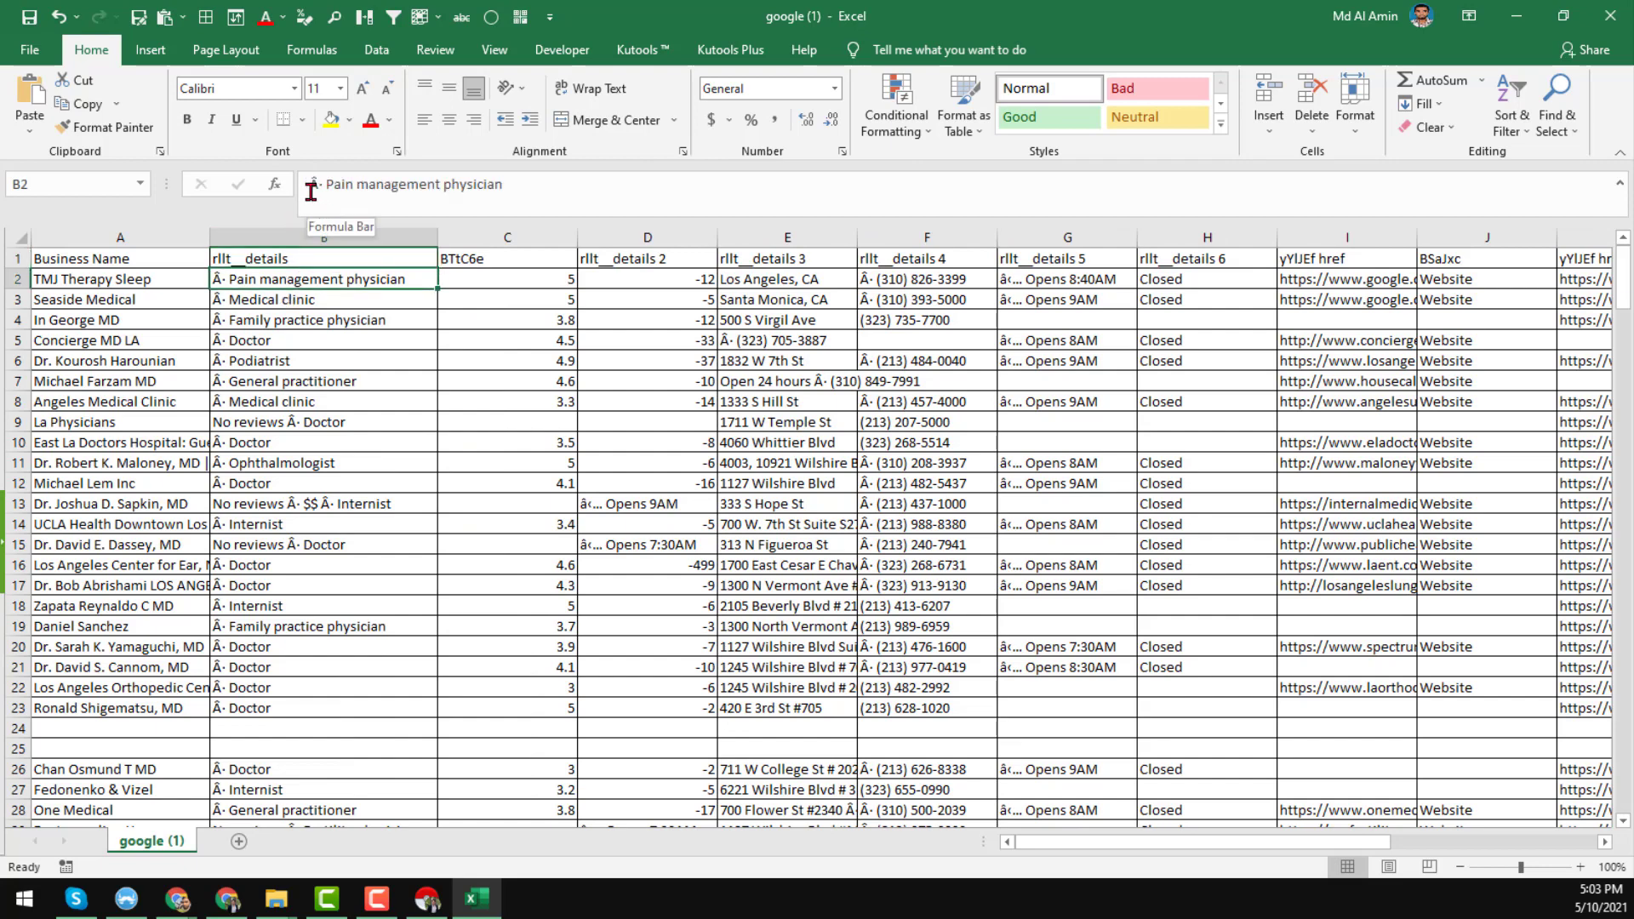
{"action": "left_click", "coordinate": [323, 238]}
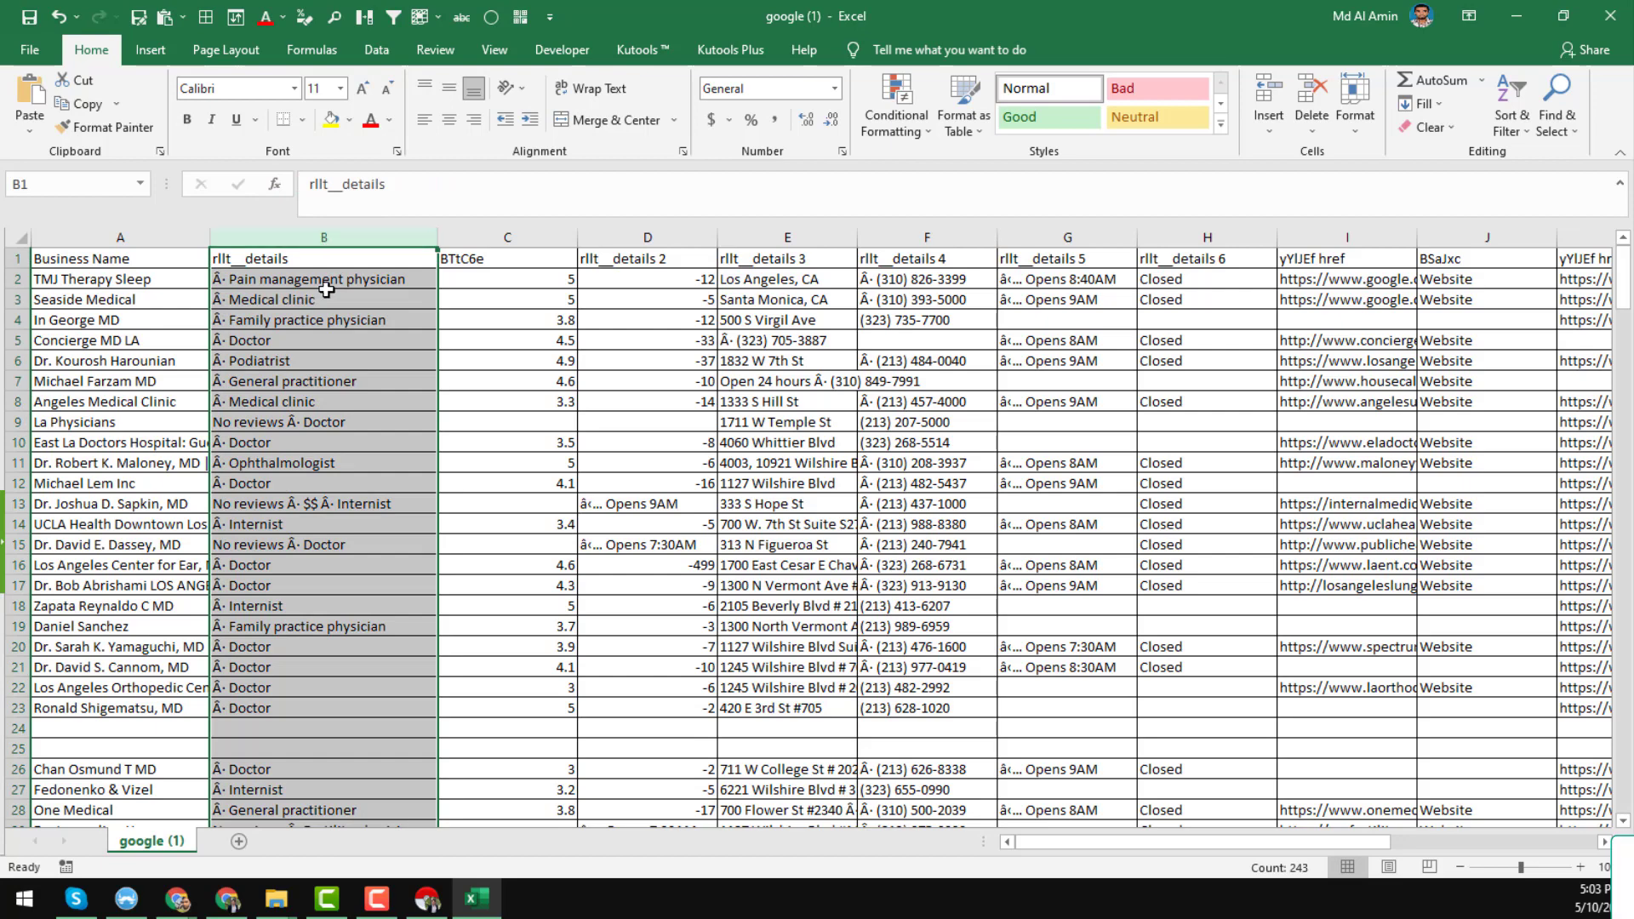
{"action": "left_click", "coordinate": [335, 279]}
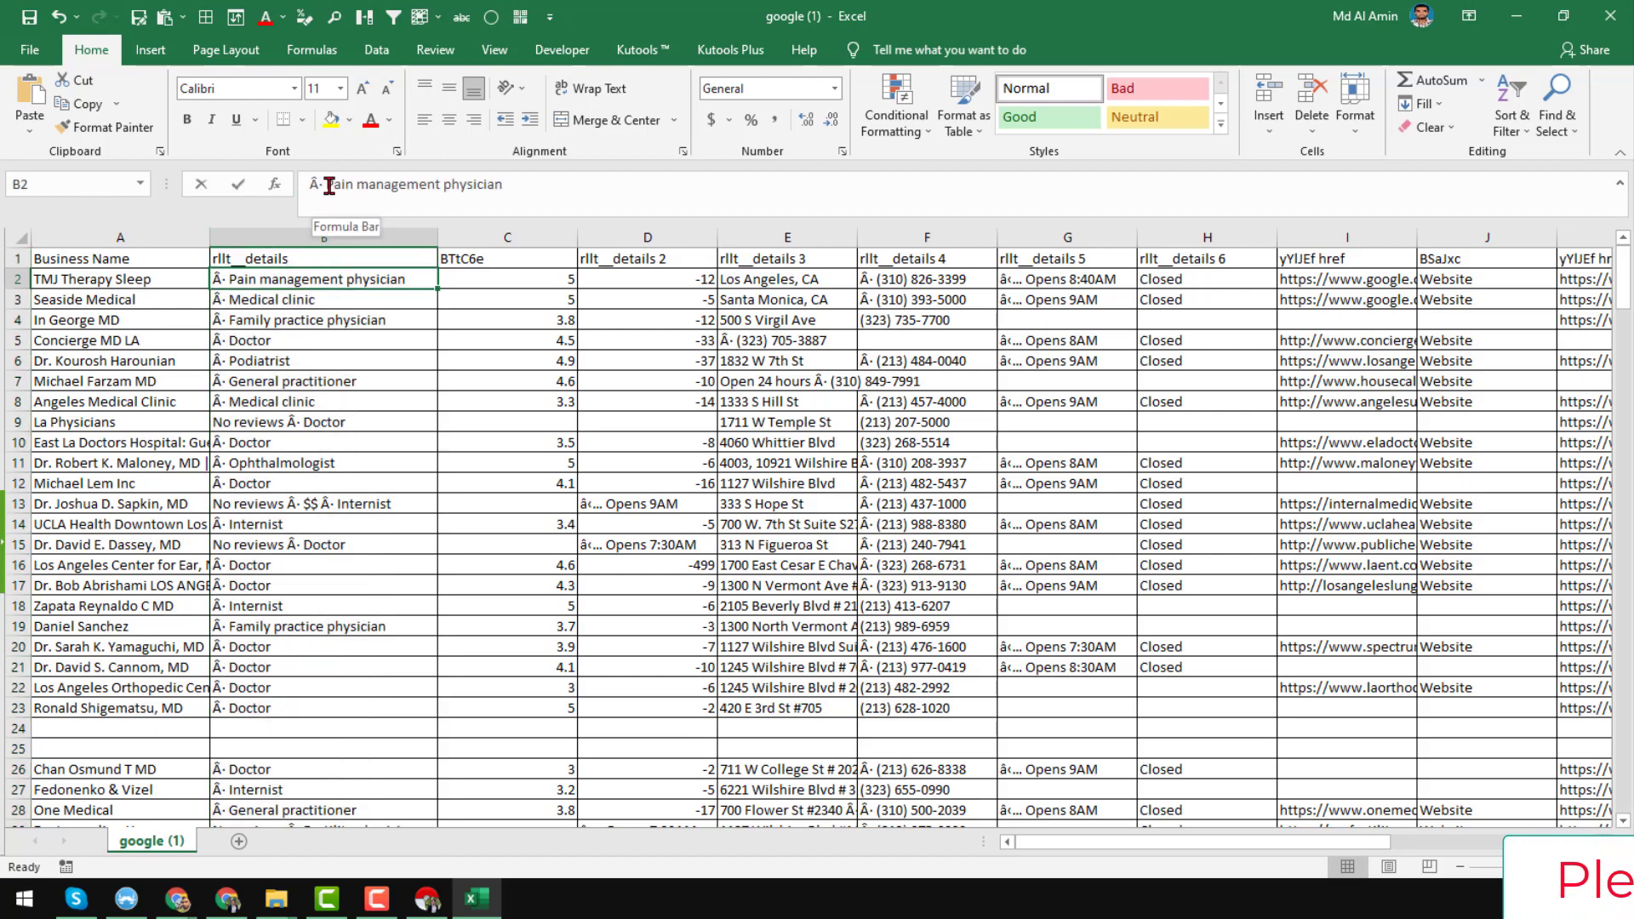
{"action": "left_click", "coordinate": [320, 184]}
{"action": "key", "text": "shift+Left"}
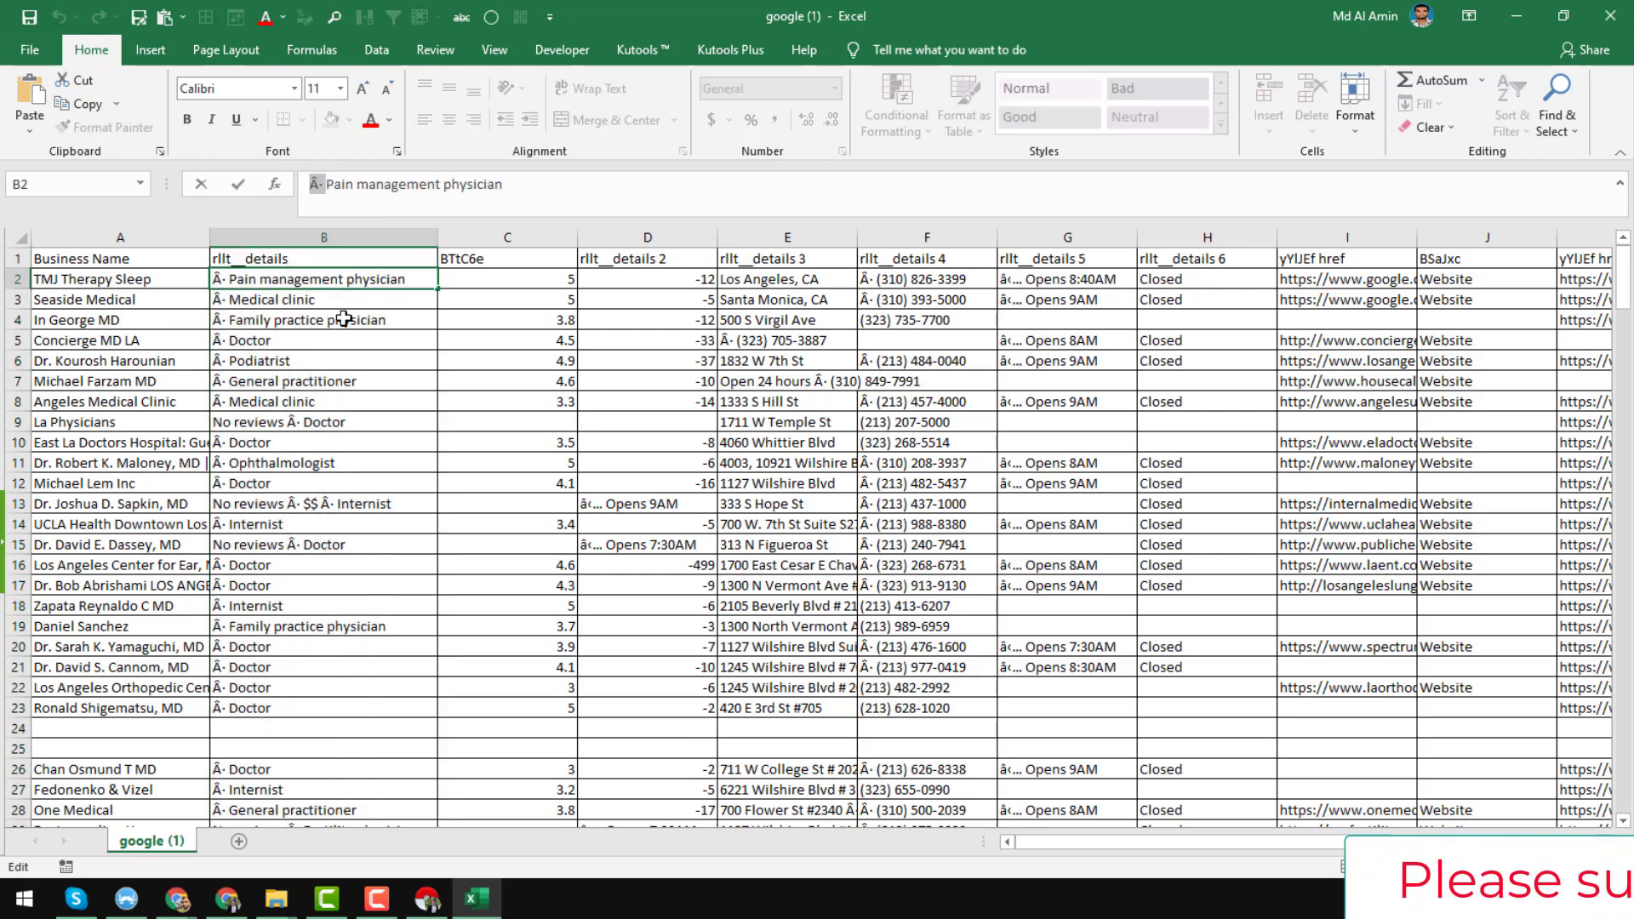
{"action": "key", "text": "Escape"}
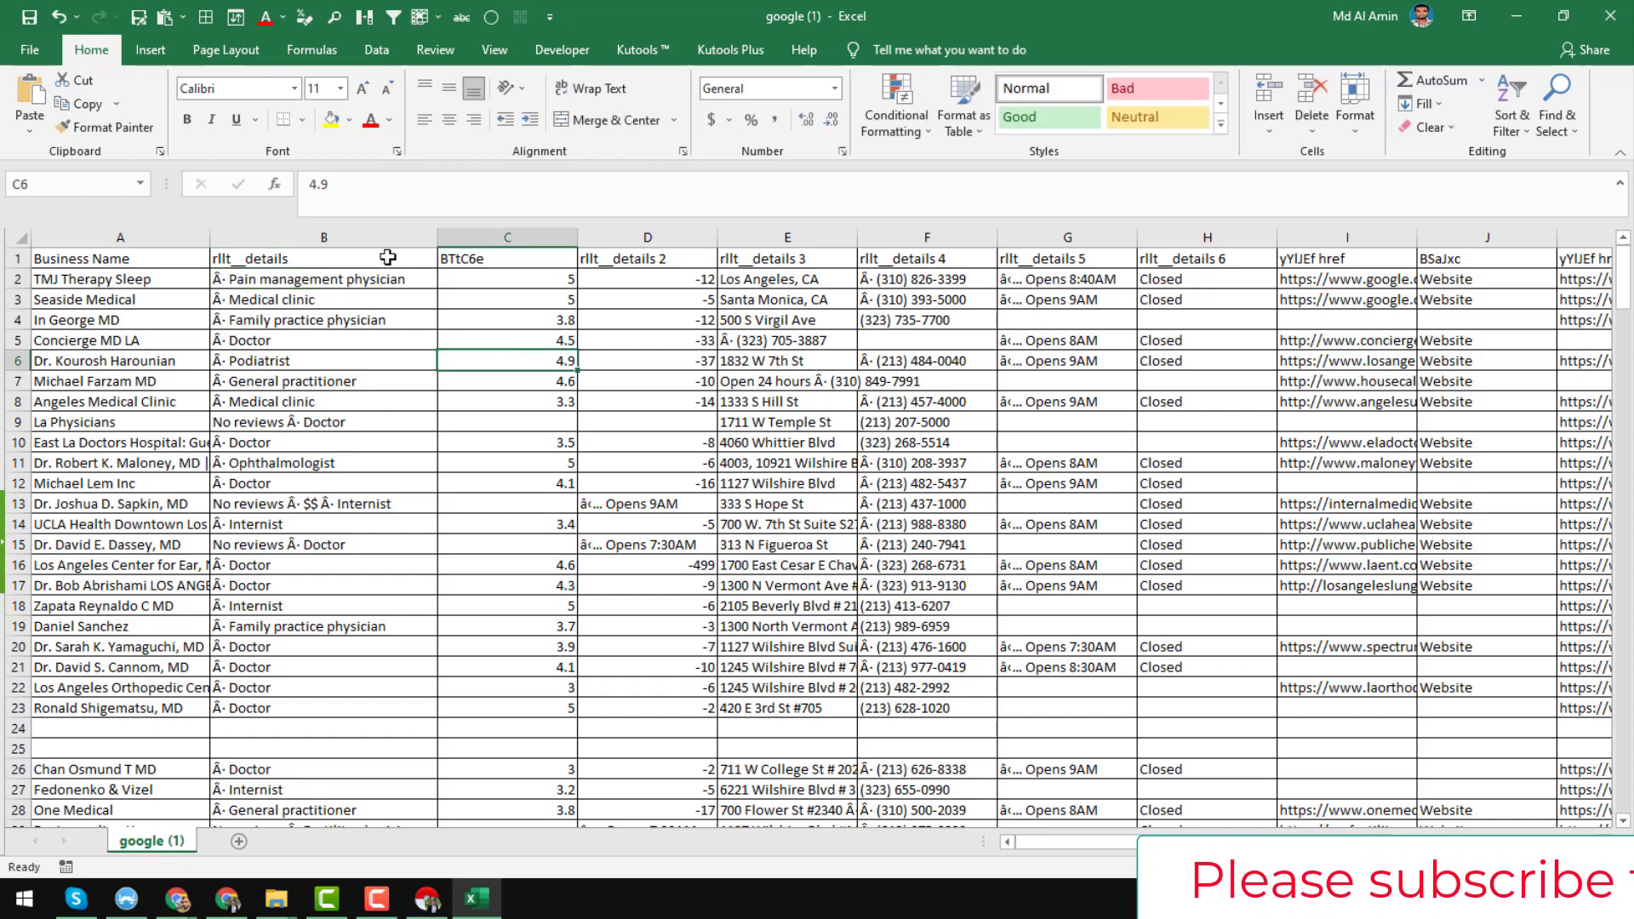
Remove the stray "Â·" characters from all of column B by replacing them with nothing
{"action": "left_click", "coordinate": [339, 228]}
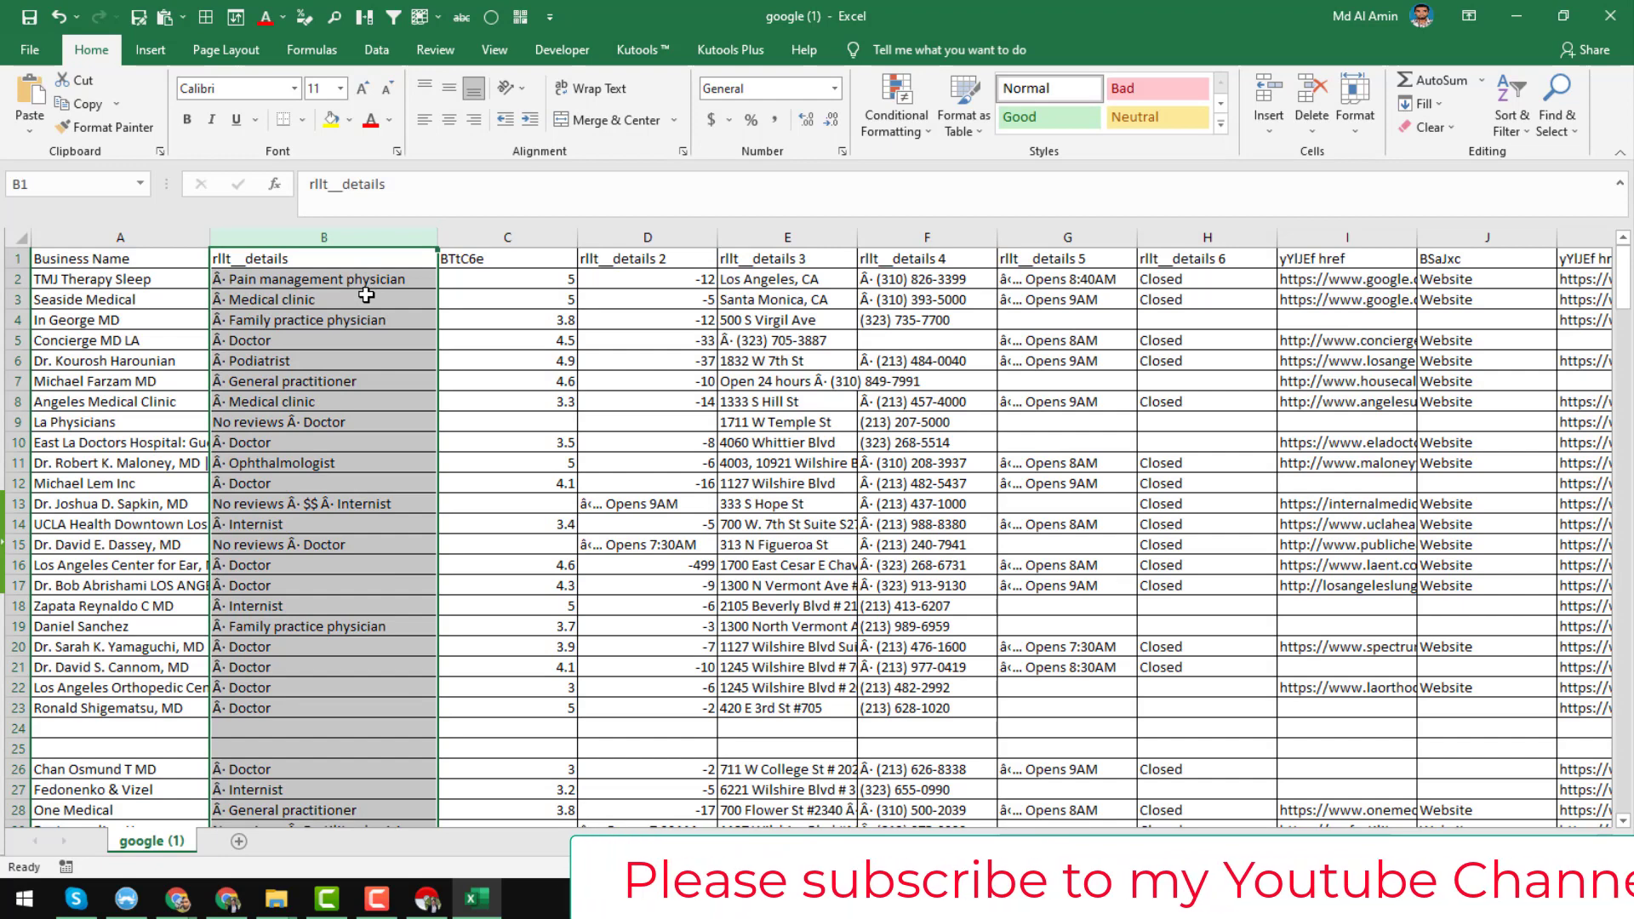
{"action": "key", "text": "ctrl+h"}
{"action": "type", "text": "Â·"}
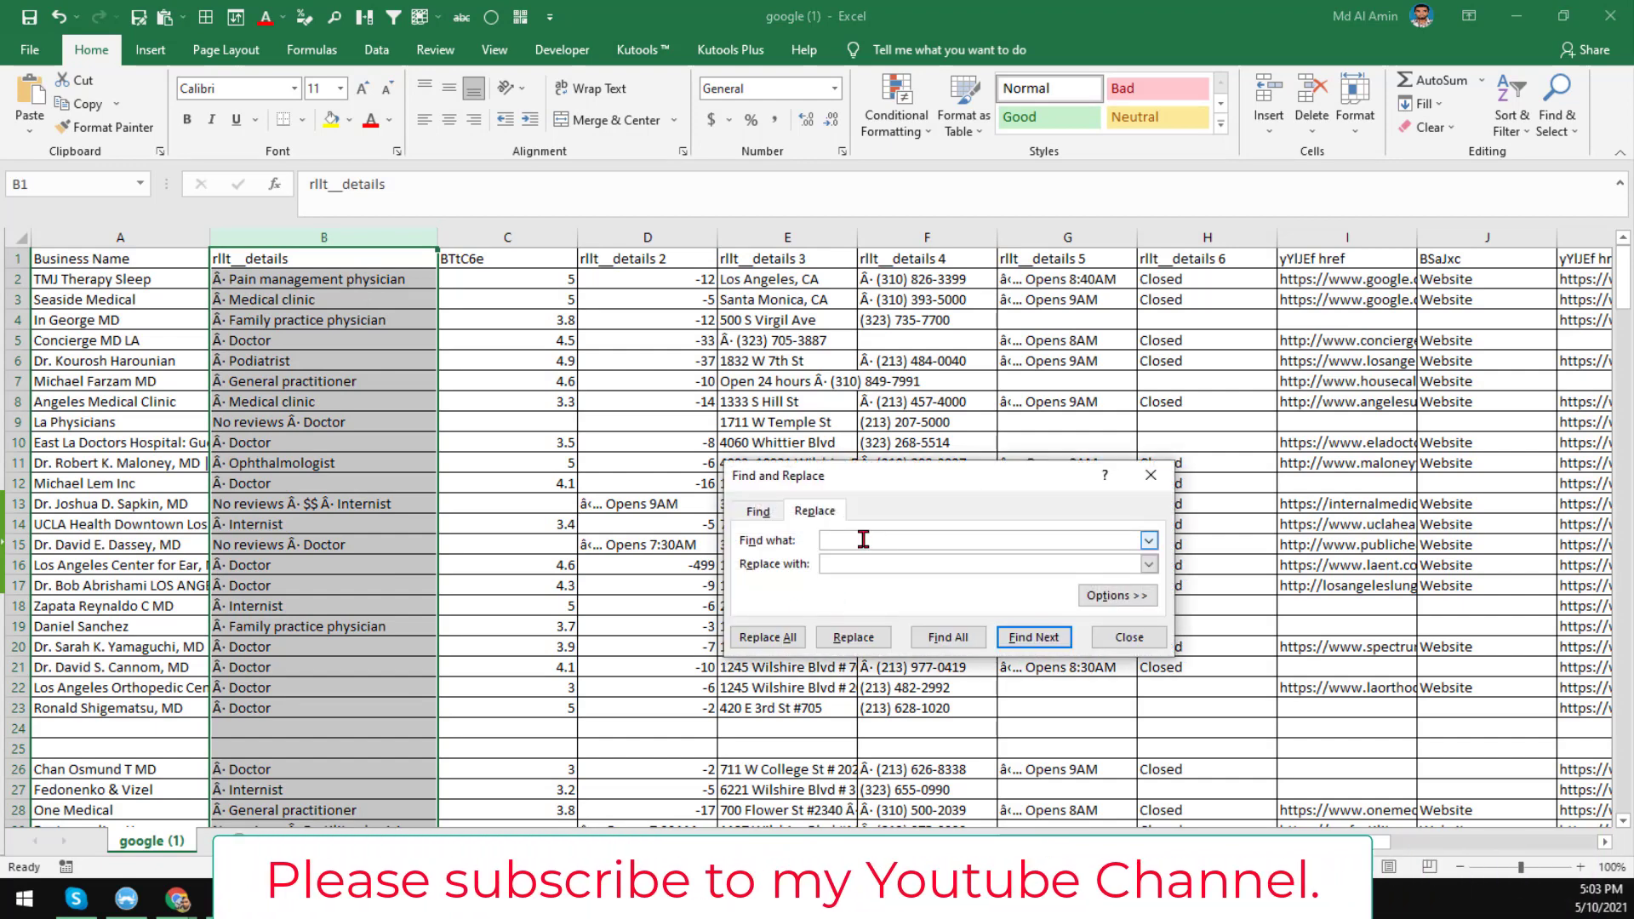
{"action": "left_click", "coordinate": [884, 562]}
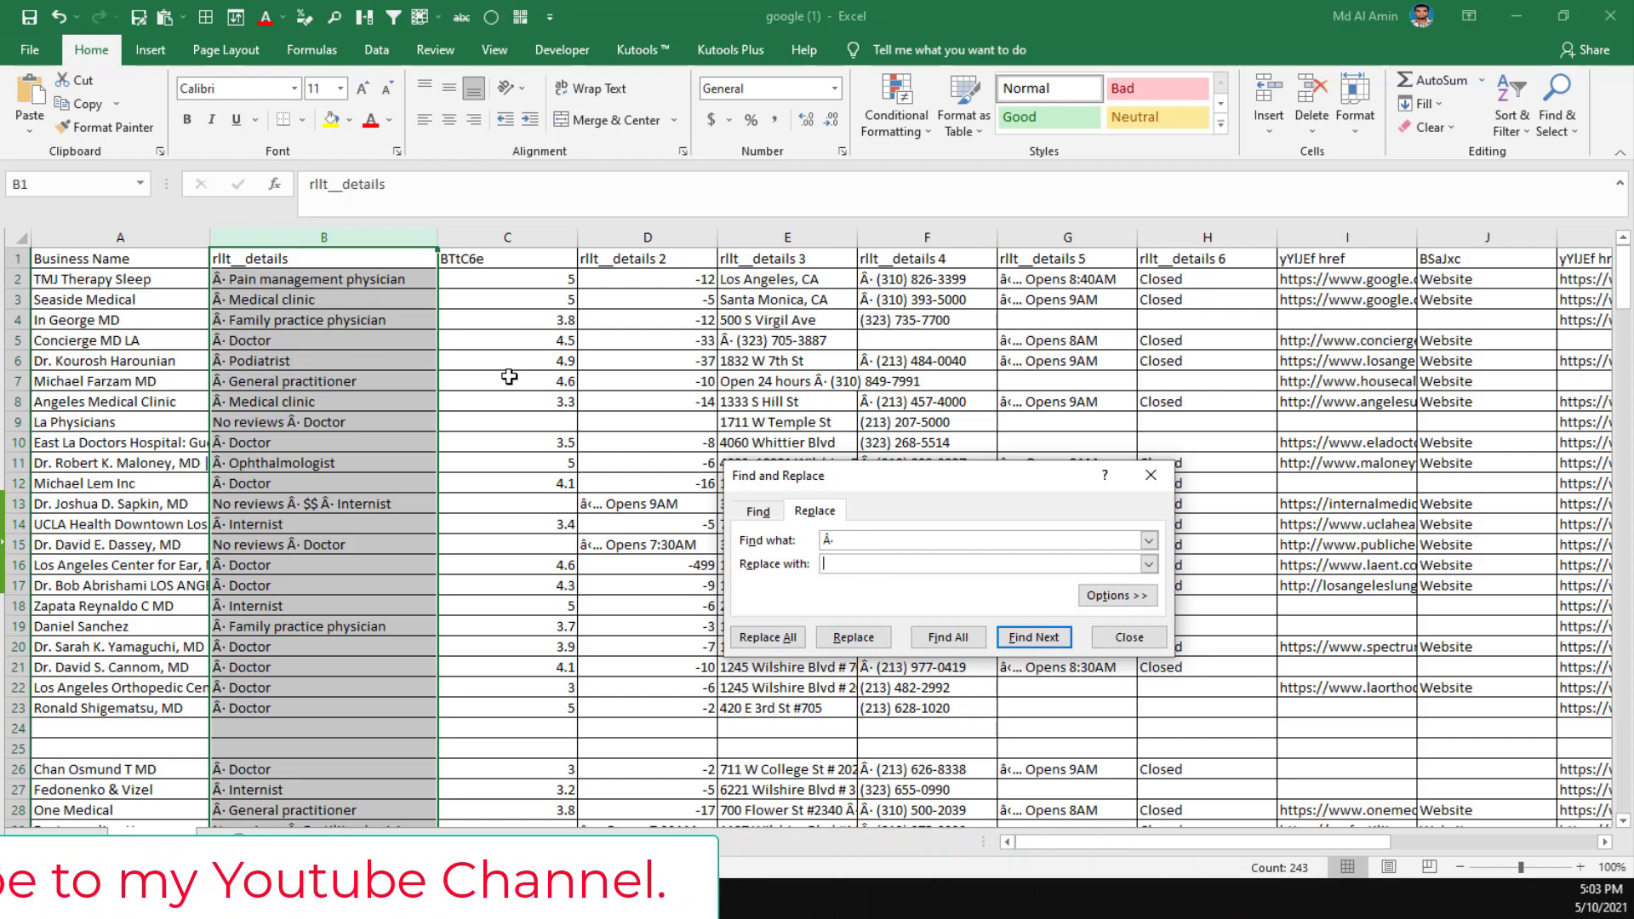
{"action": "left_click", "coordinate": [767, 637]}
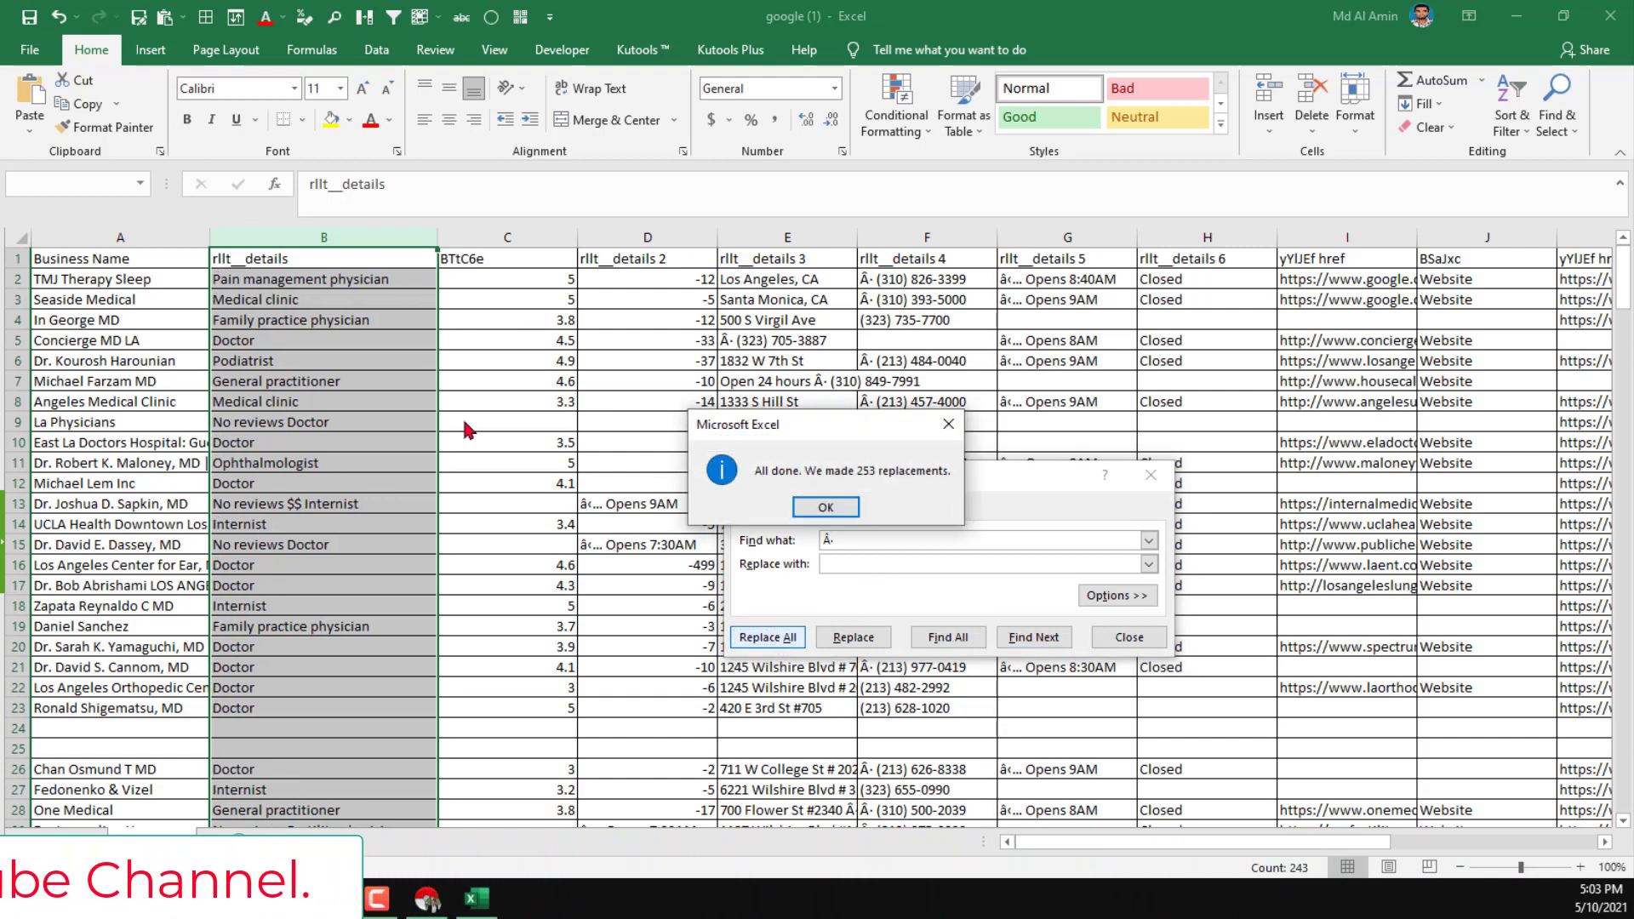
{"action": "left_click", "coordinate": [831, 509]}
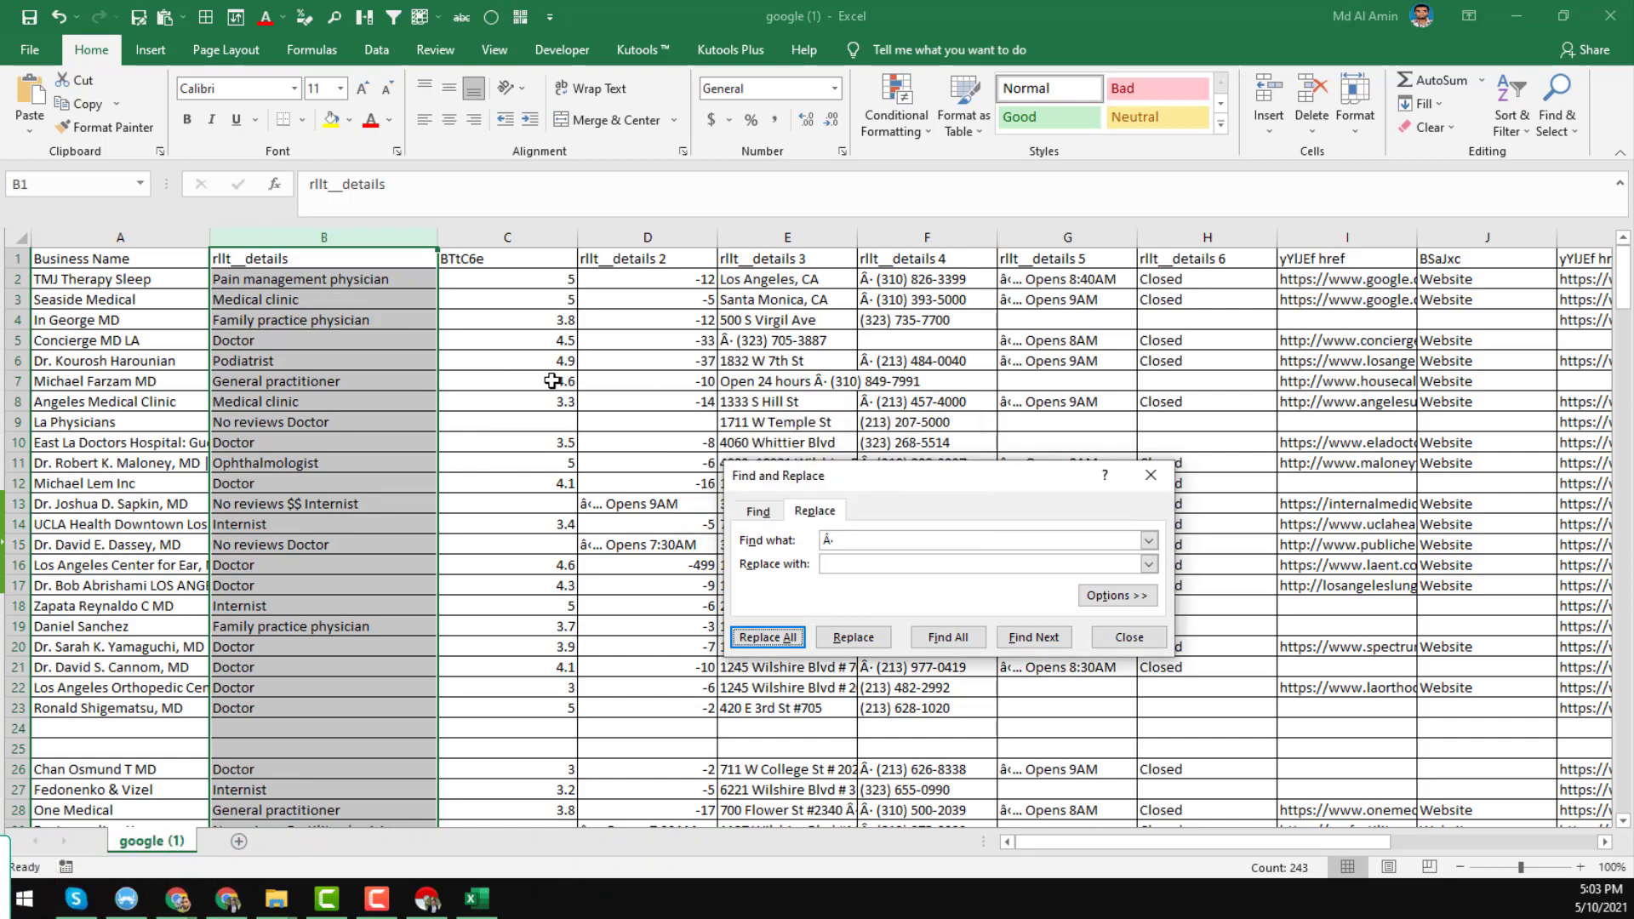
Remove the stray "Â·" characters from the phone number column F with the same empty replacement, and finish replacing
{"action": "left_click", "coordinate": [937, 281]}
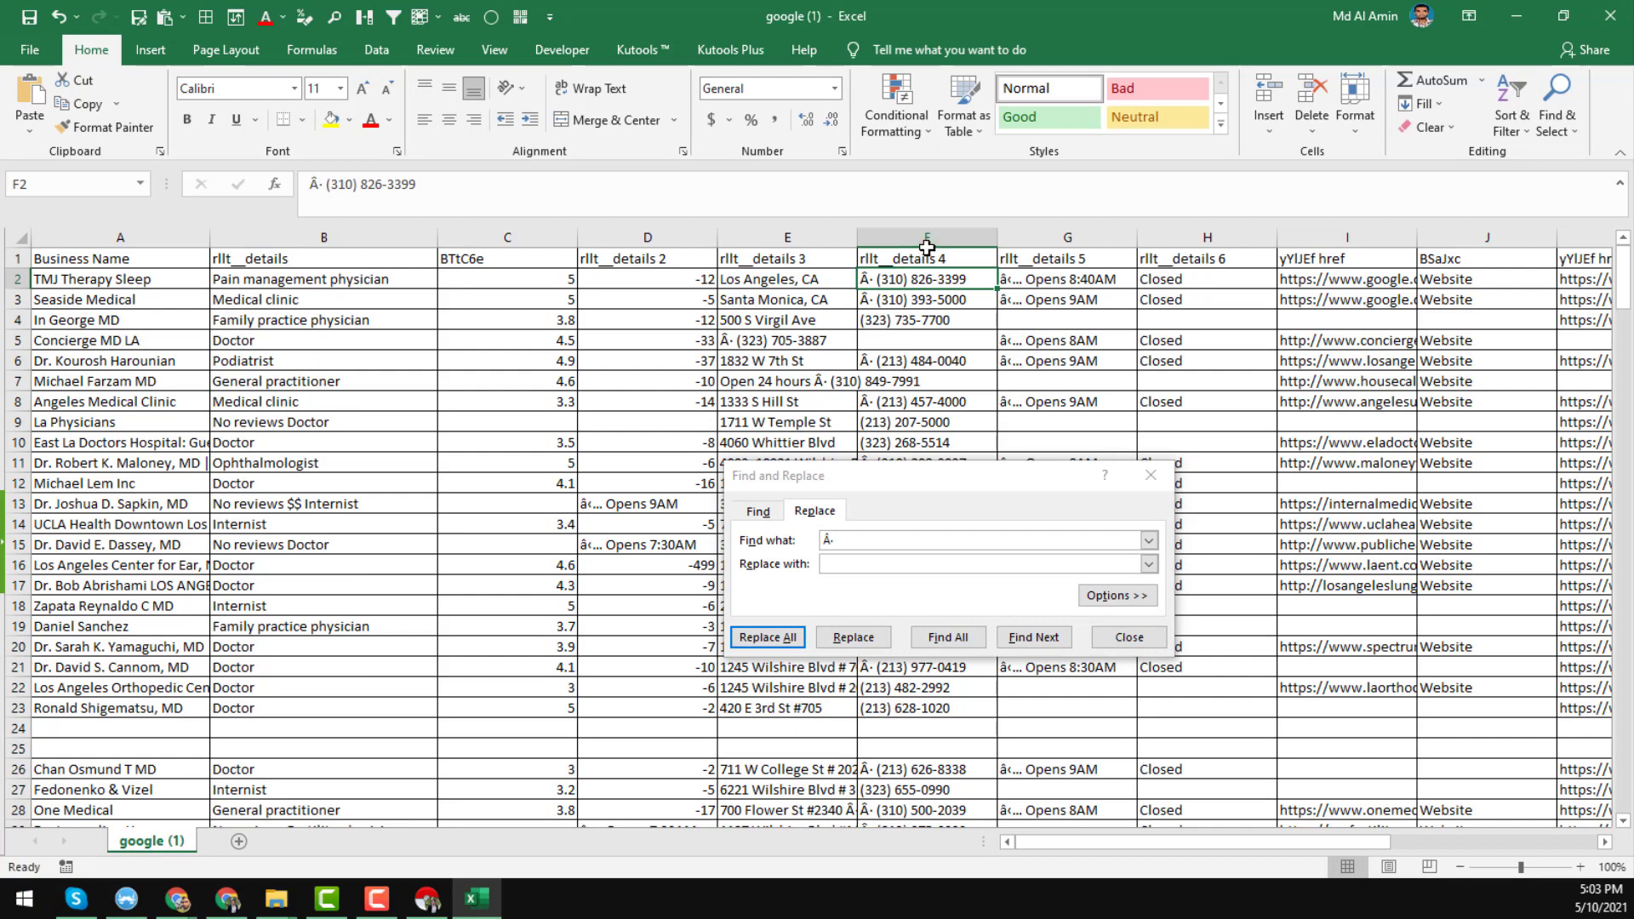
{"action": "left_click", "coordinate": [926, 248]}
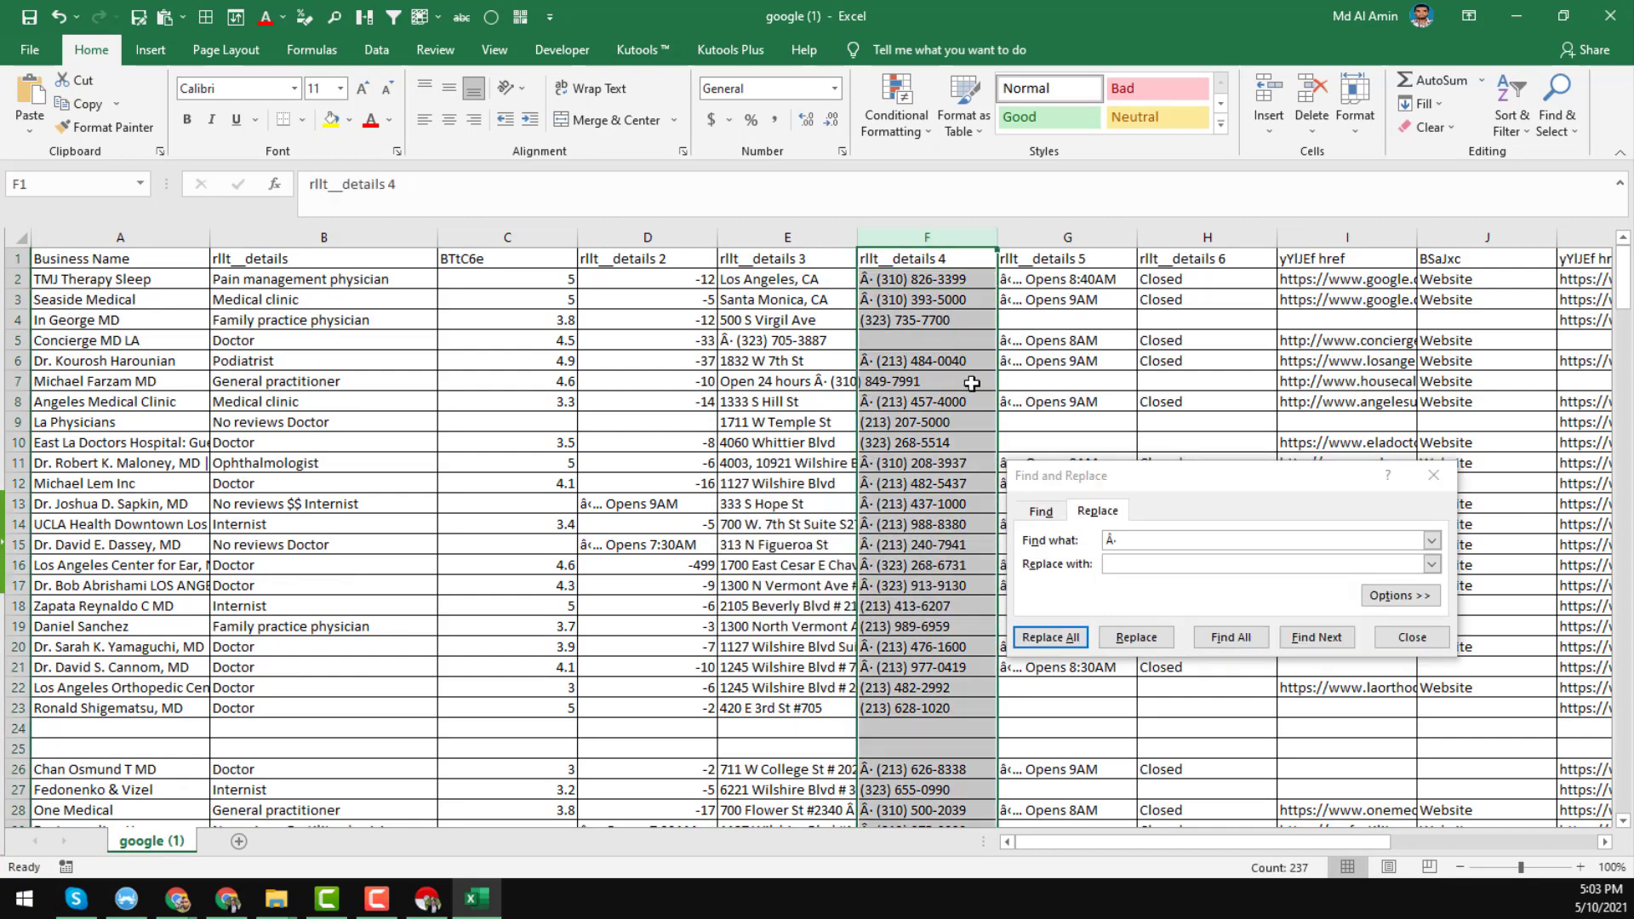
{"action": "left_click", "coordinate": [1164, 537]}
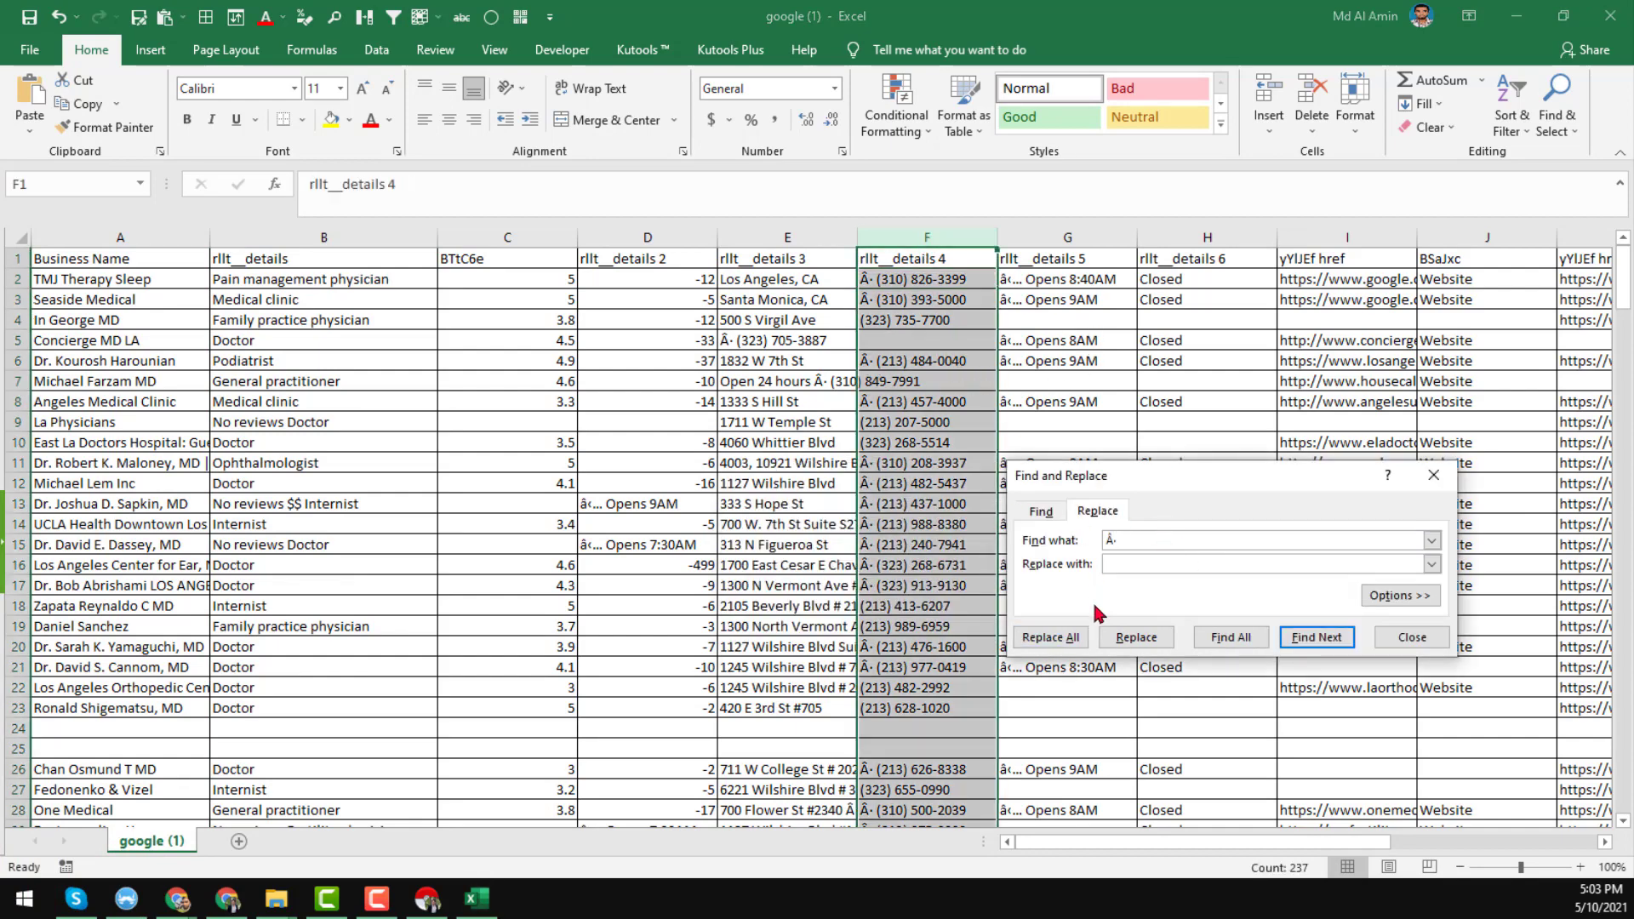
{"action": "left_click", "coordinate": [1055, 639]}
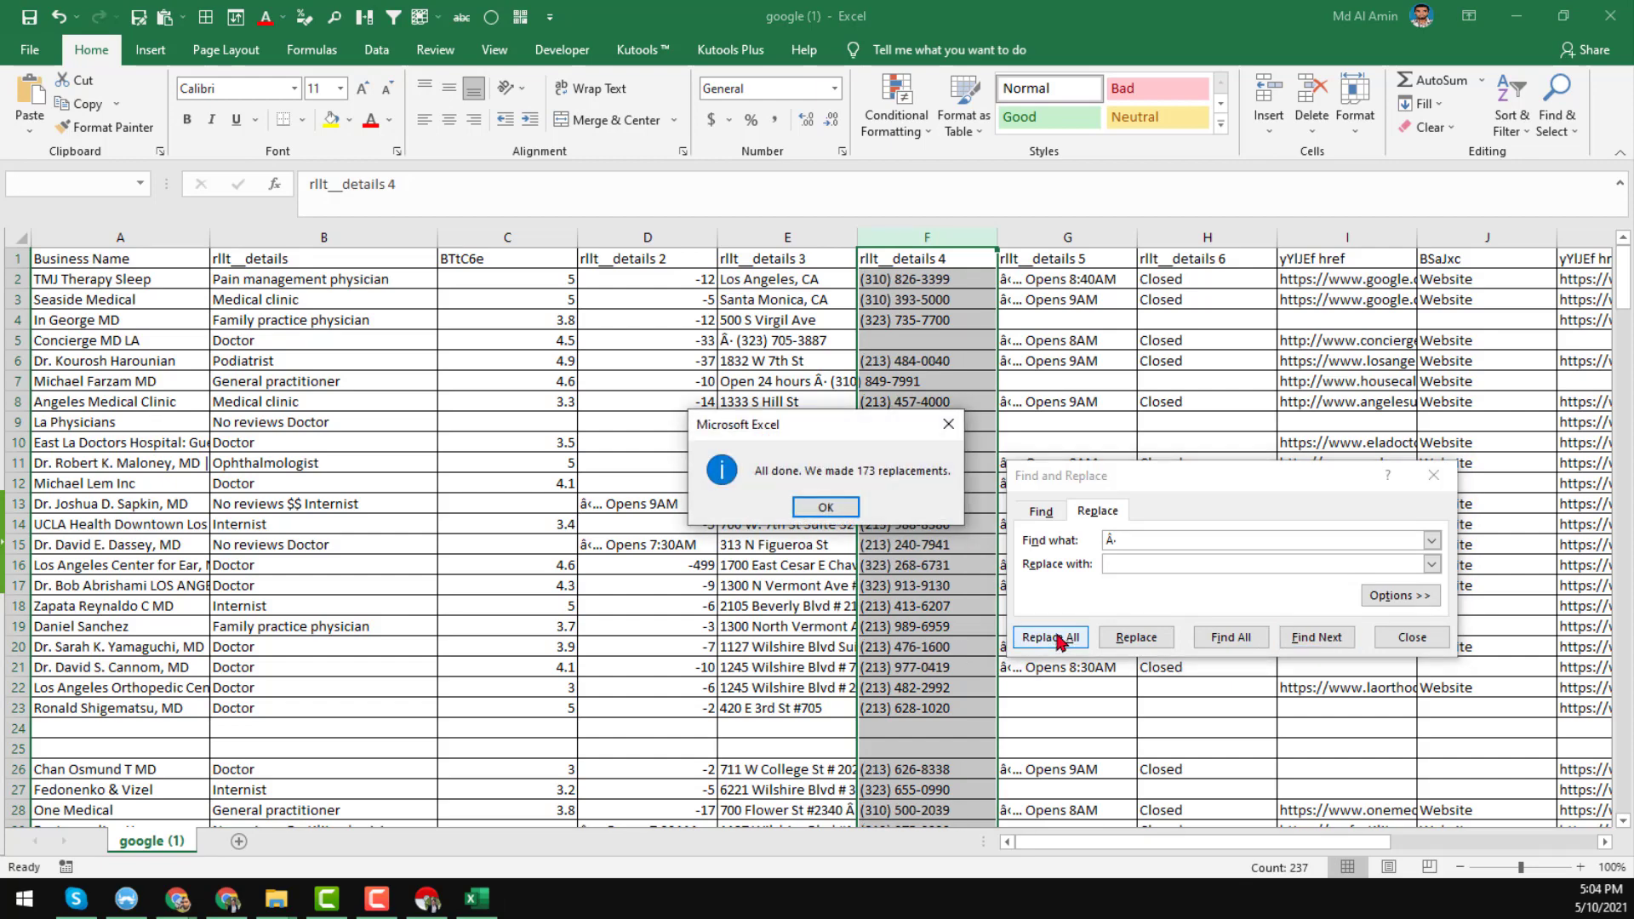
{"action": "left_click", "coordinate": [826, 508]}
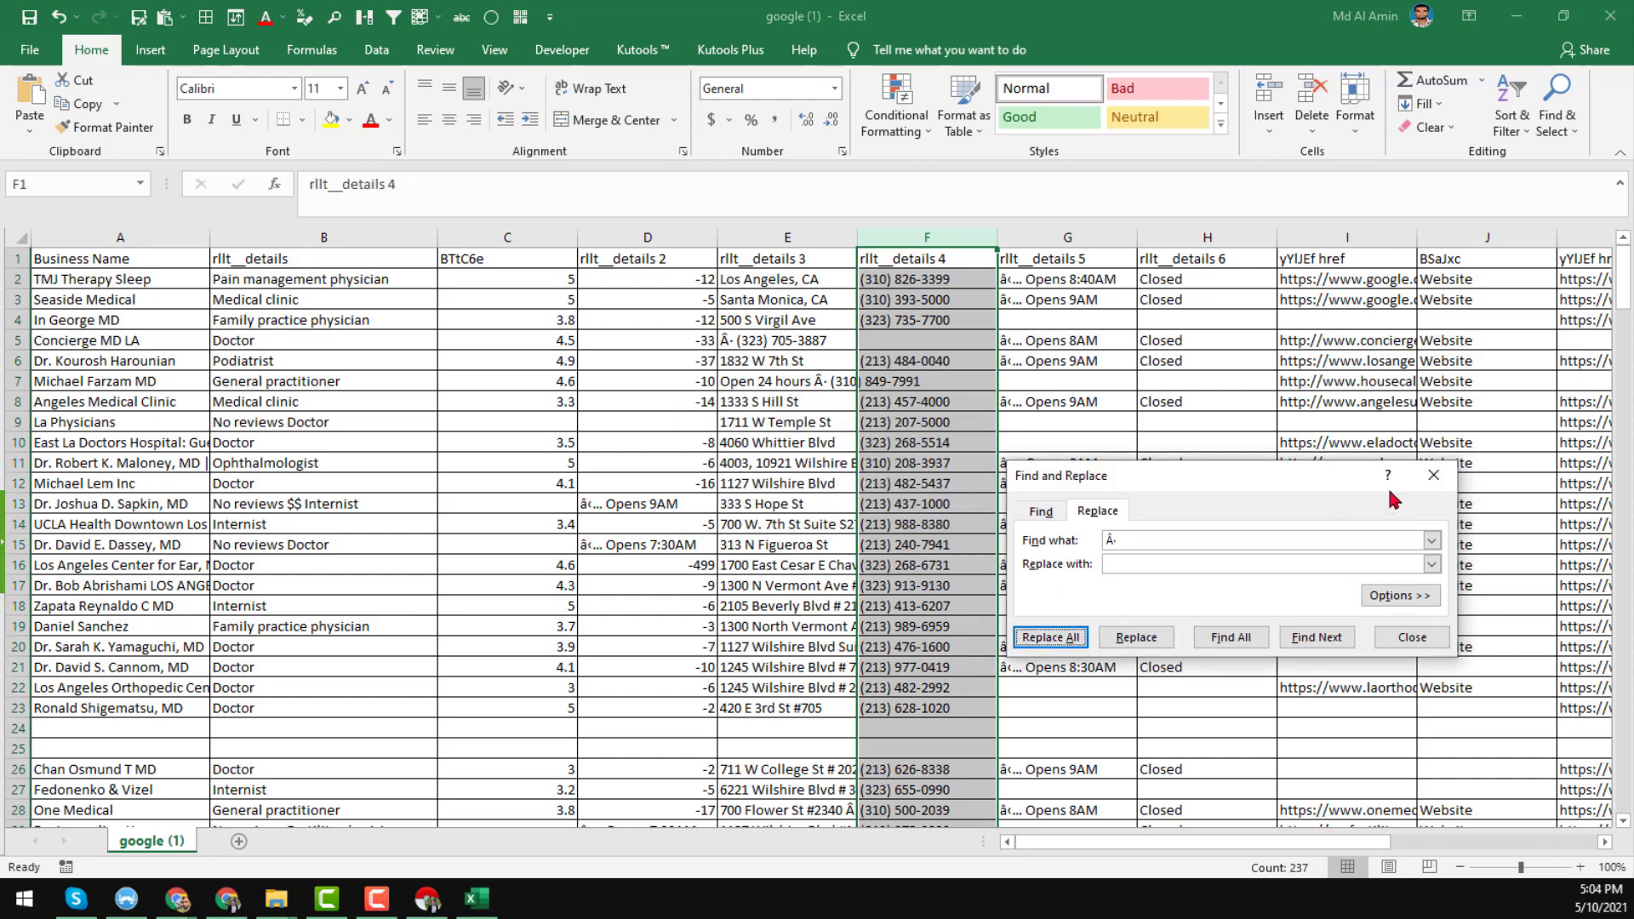
{"action": "left_click", "coordinate": [1433, 474]}
{"action": "left_click", "coordinate": [985, 397]}
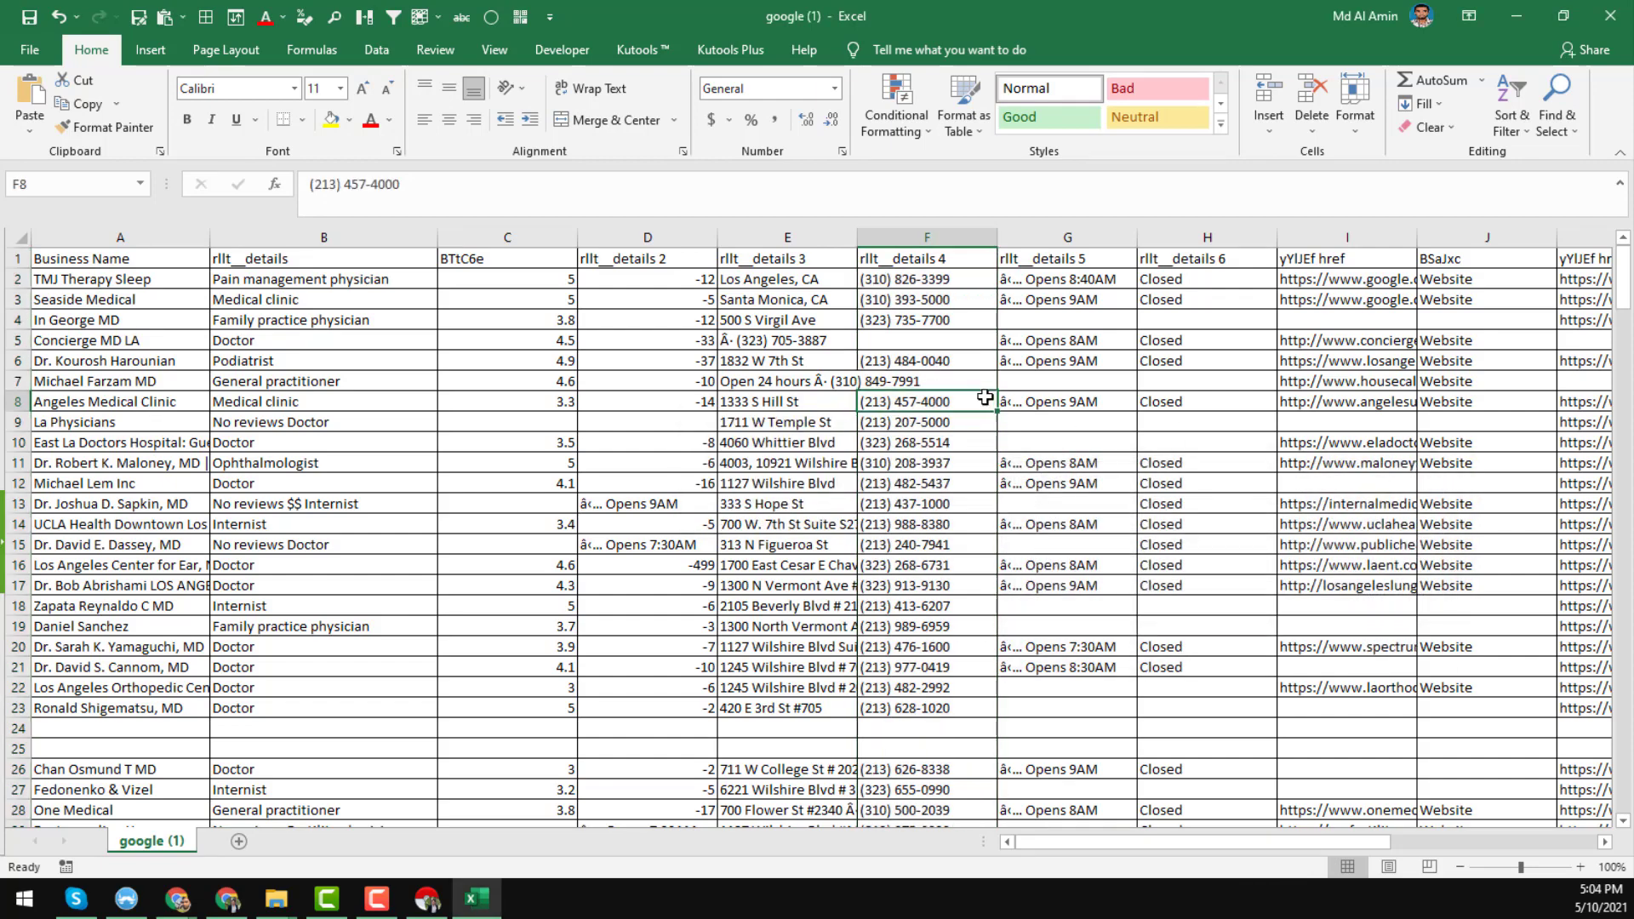
Widen column F to fit its contents and check the cleaned phone numbers in the rows further down
{"action": "double_click", "coordinate": [998, 241]}
{"action": "scroll", "coordinate": [978, 507], "scroll_direction": "down", "scroll_amount": 4}
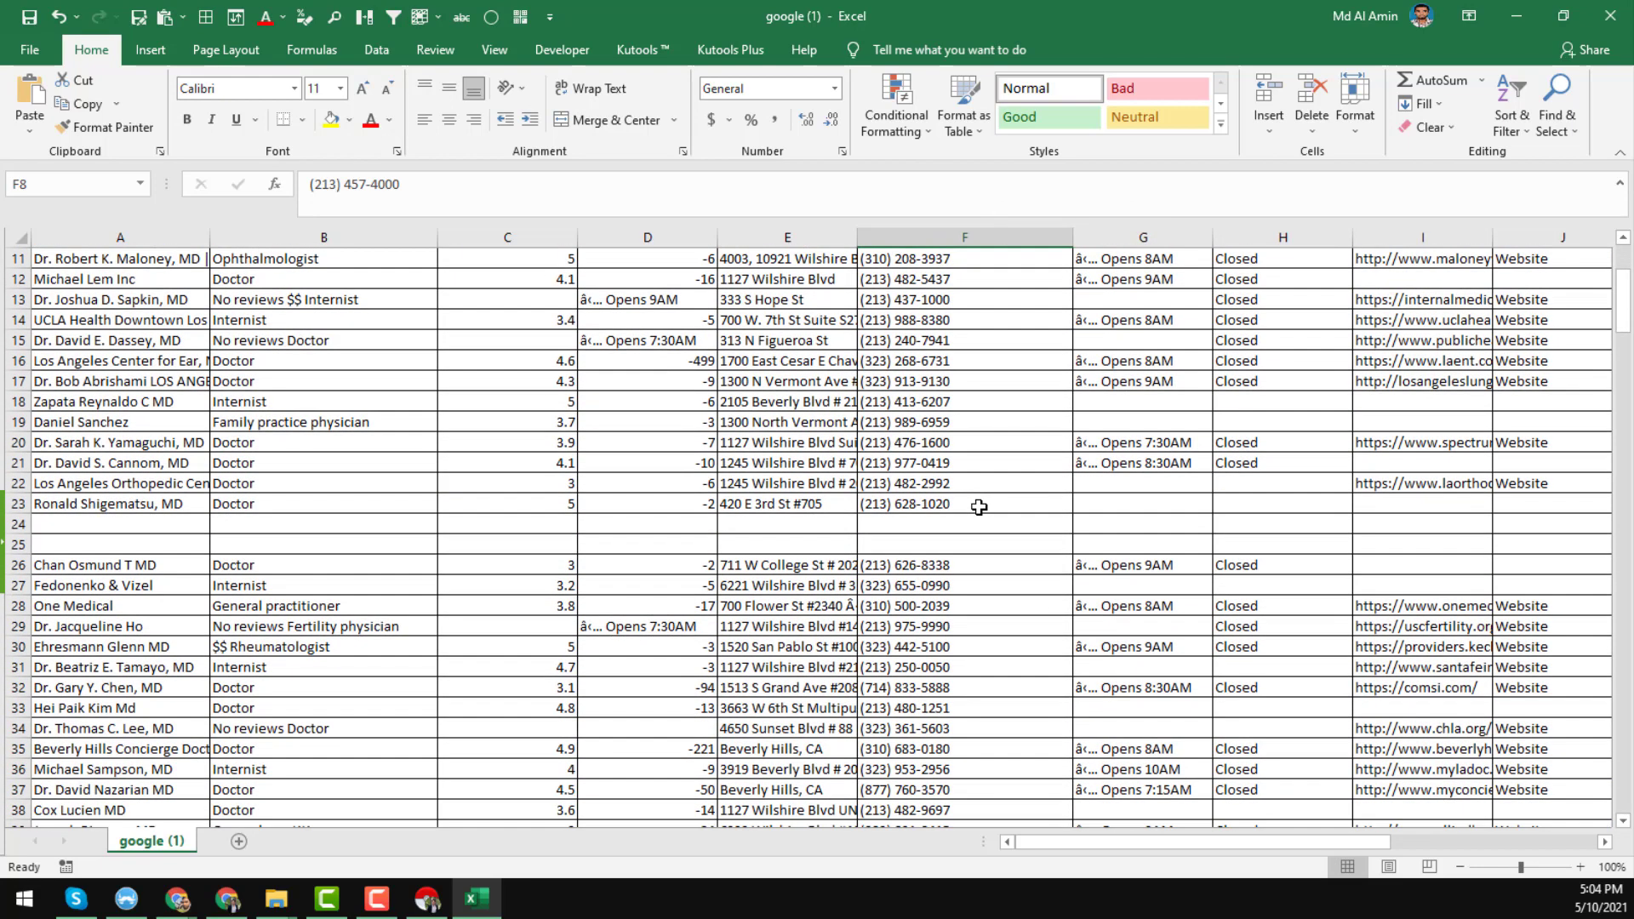
{"action": "scroll", "coordinate": [978, 507], "scroll_direction": "up", "scroll_amount": 4}
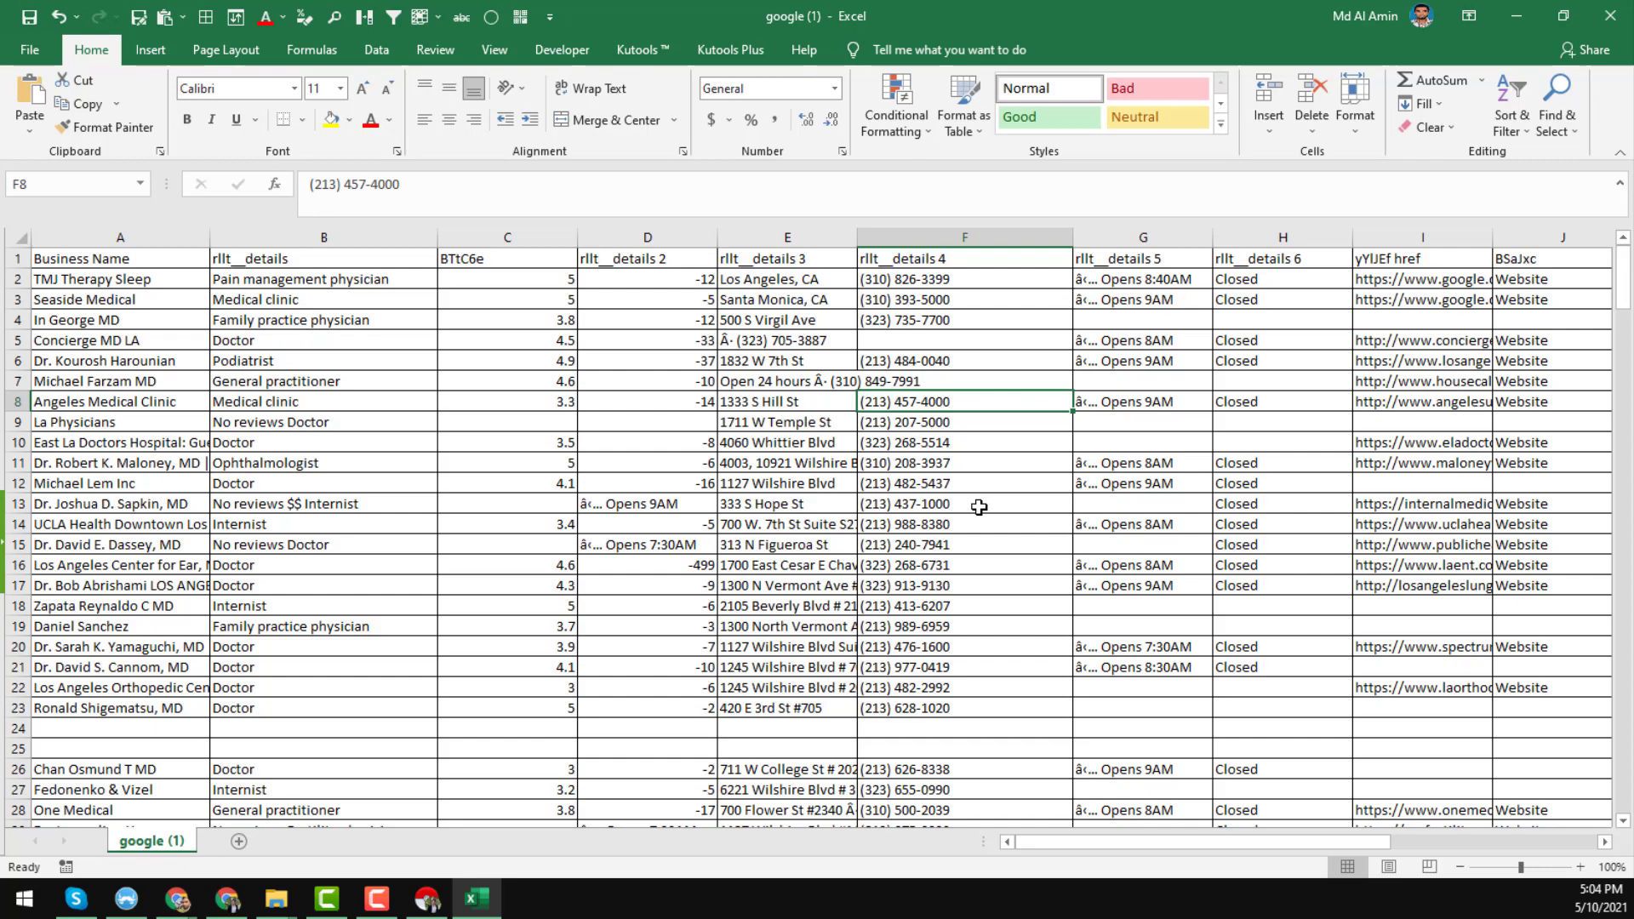
{"action": "left_click", "coordinate": [1142, 320]}
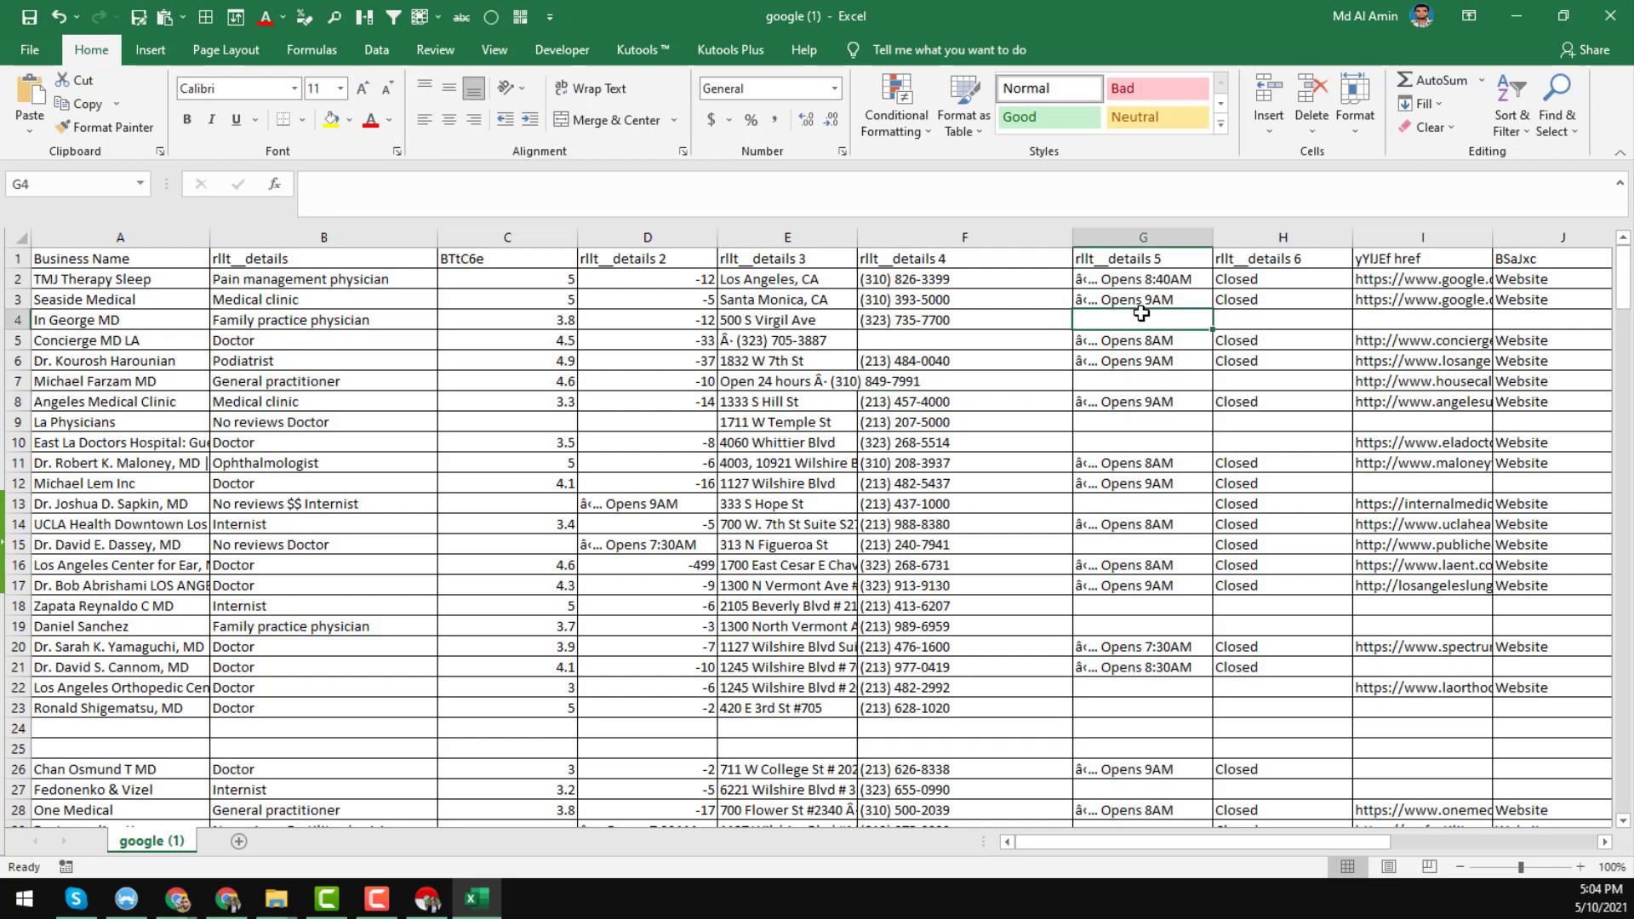
{"action": "left_click", "coordinate": [282, 318]}
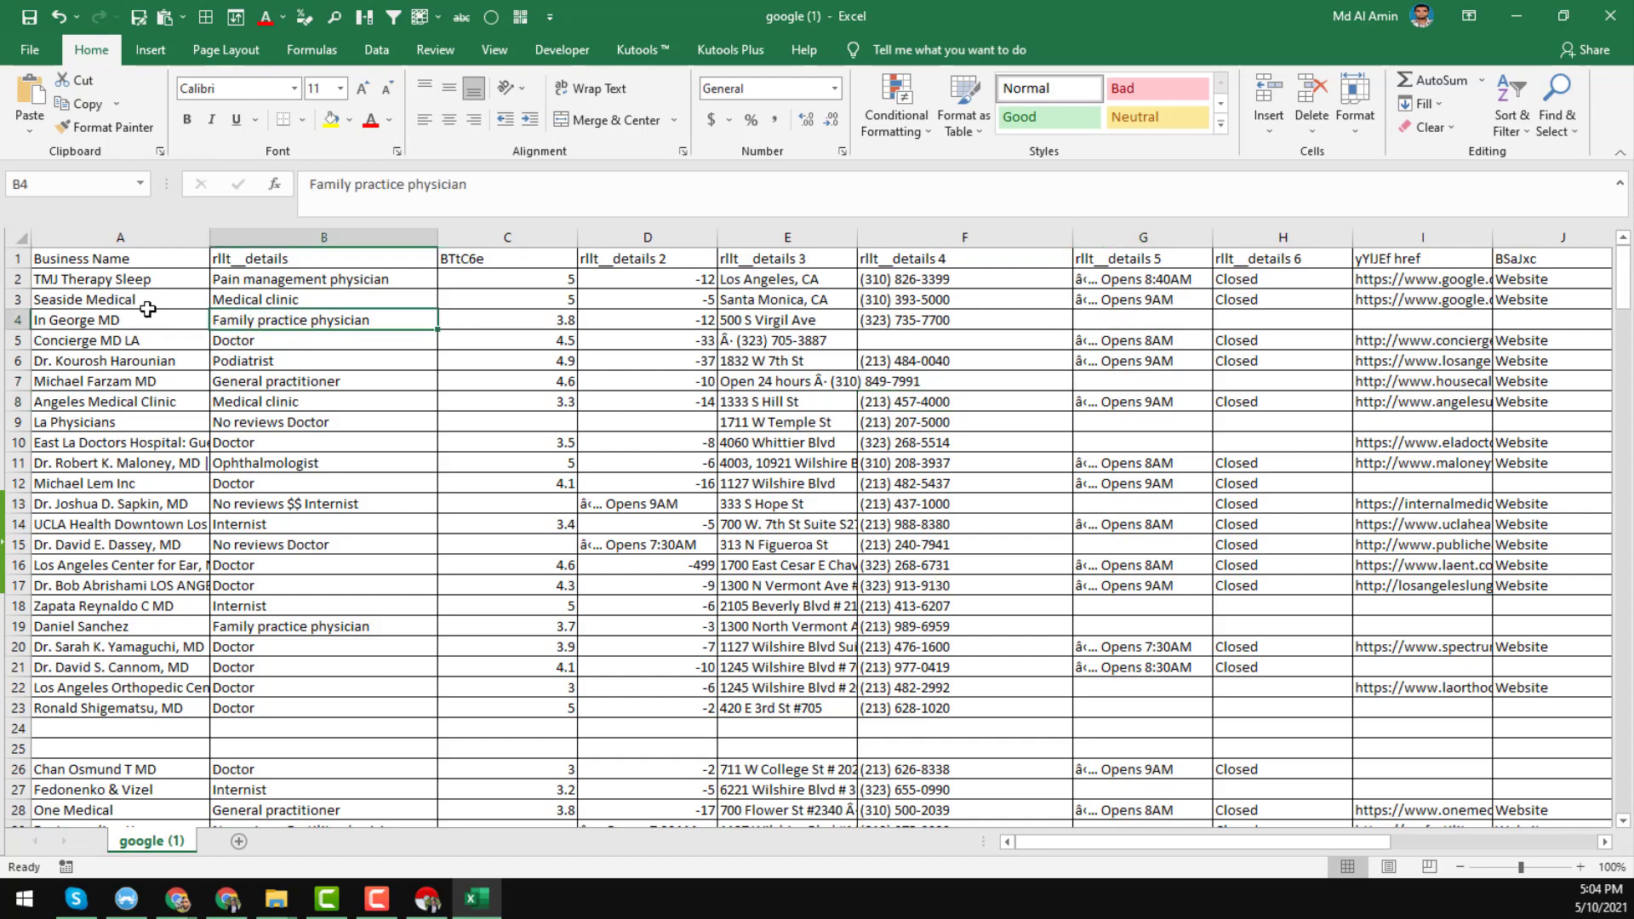
{"action": "left_click", "coordinate": [634, 313]}
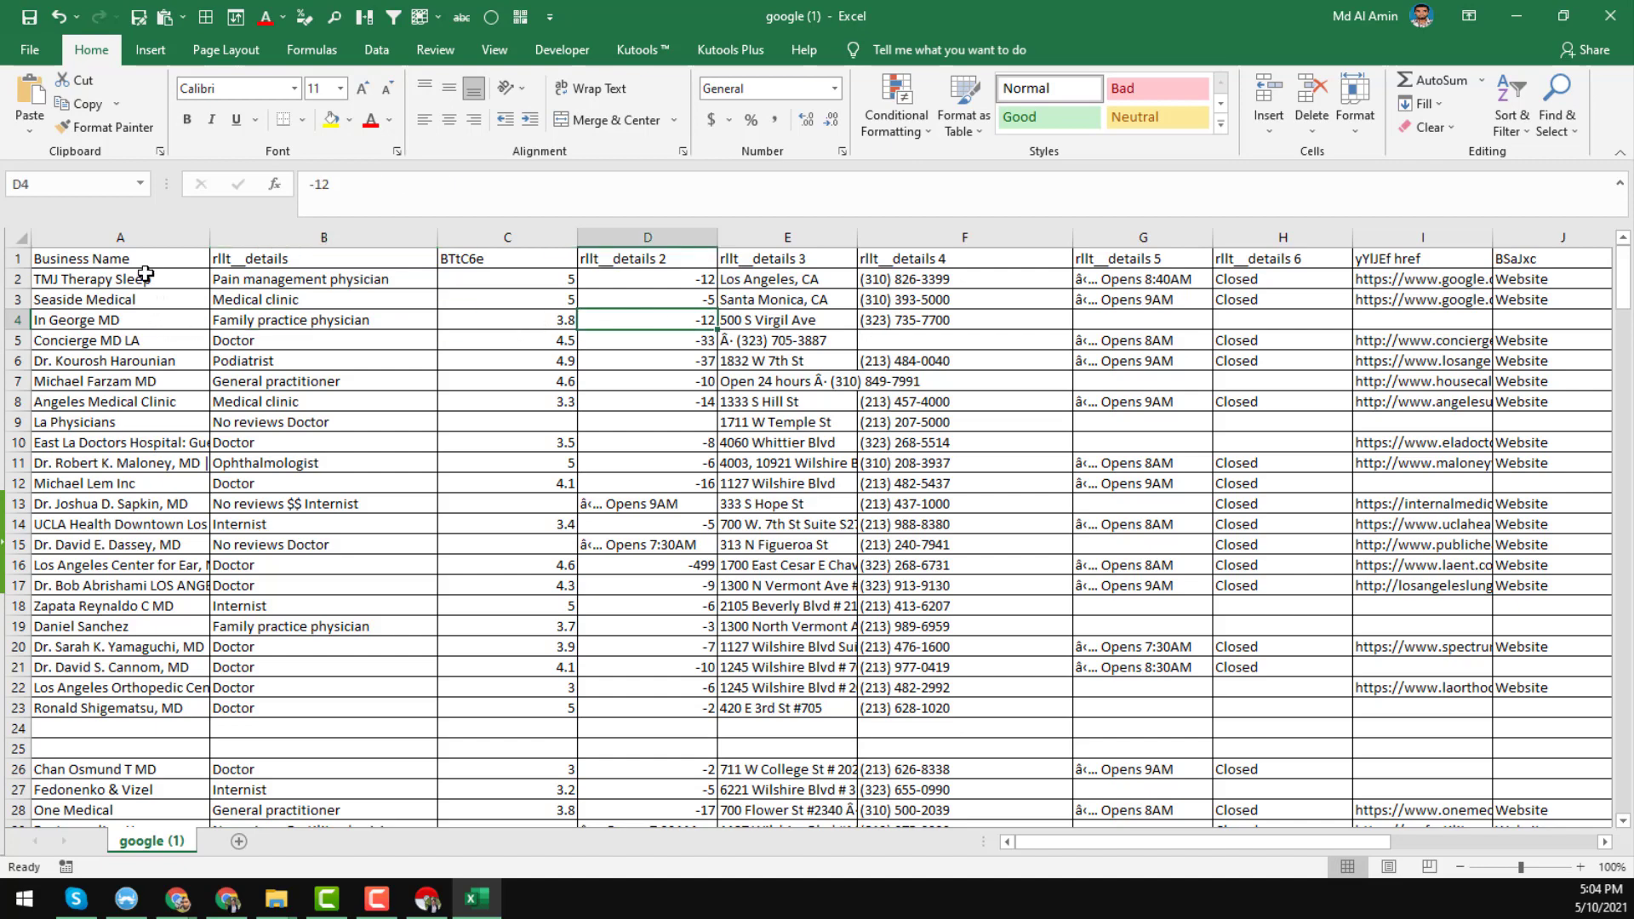
{"action": "left_click", "coordinate": [337, 243]}
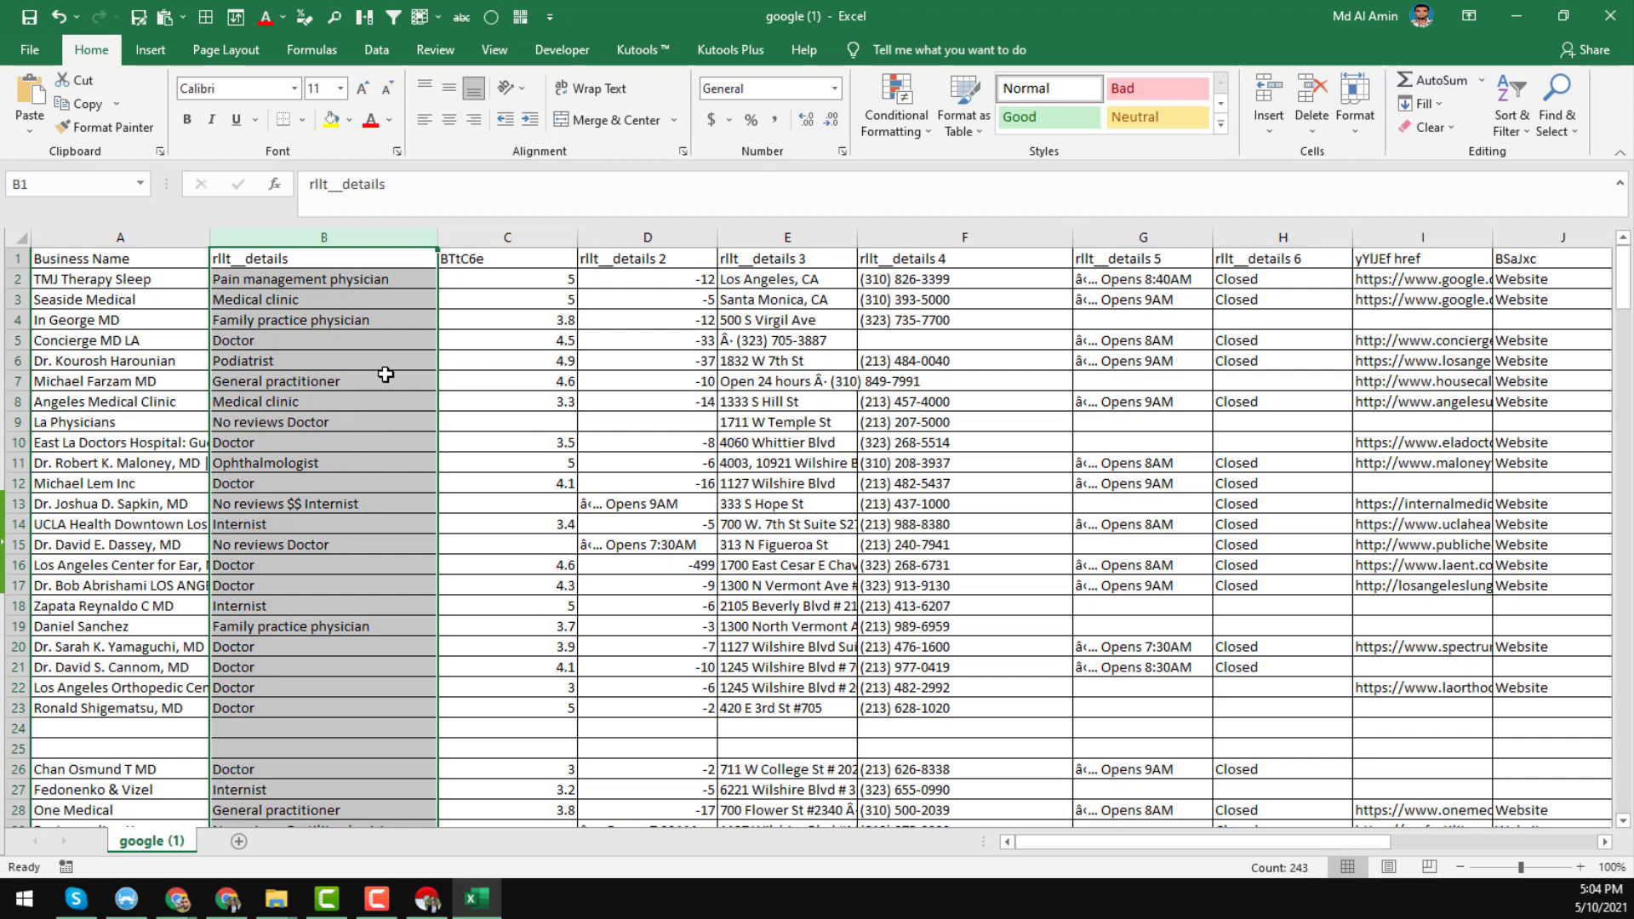
{"action": "left_click", "coordinate": [380, 417]}
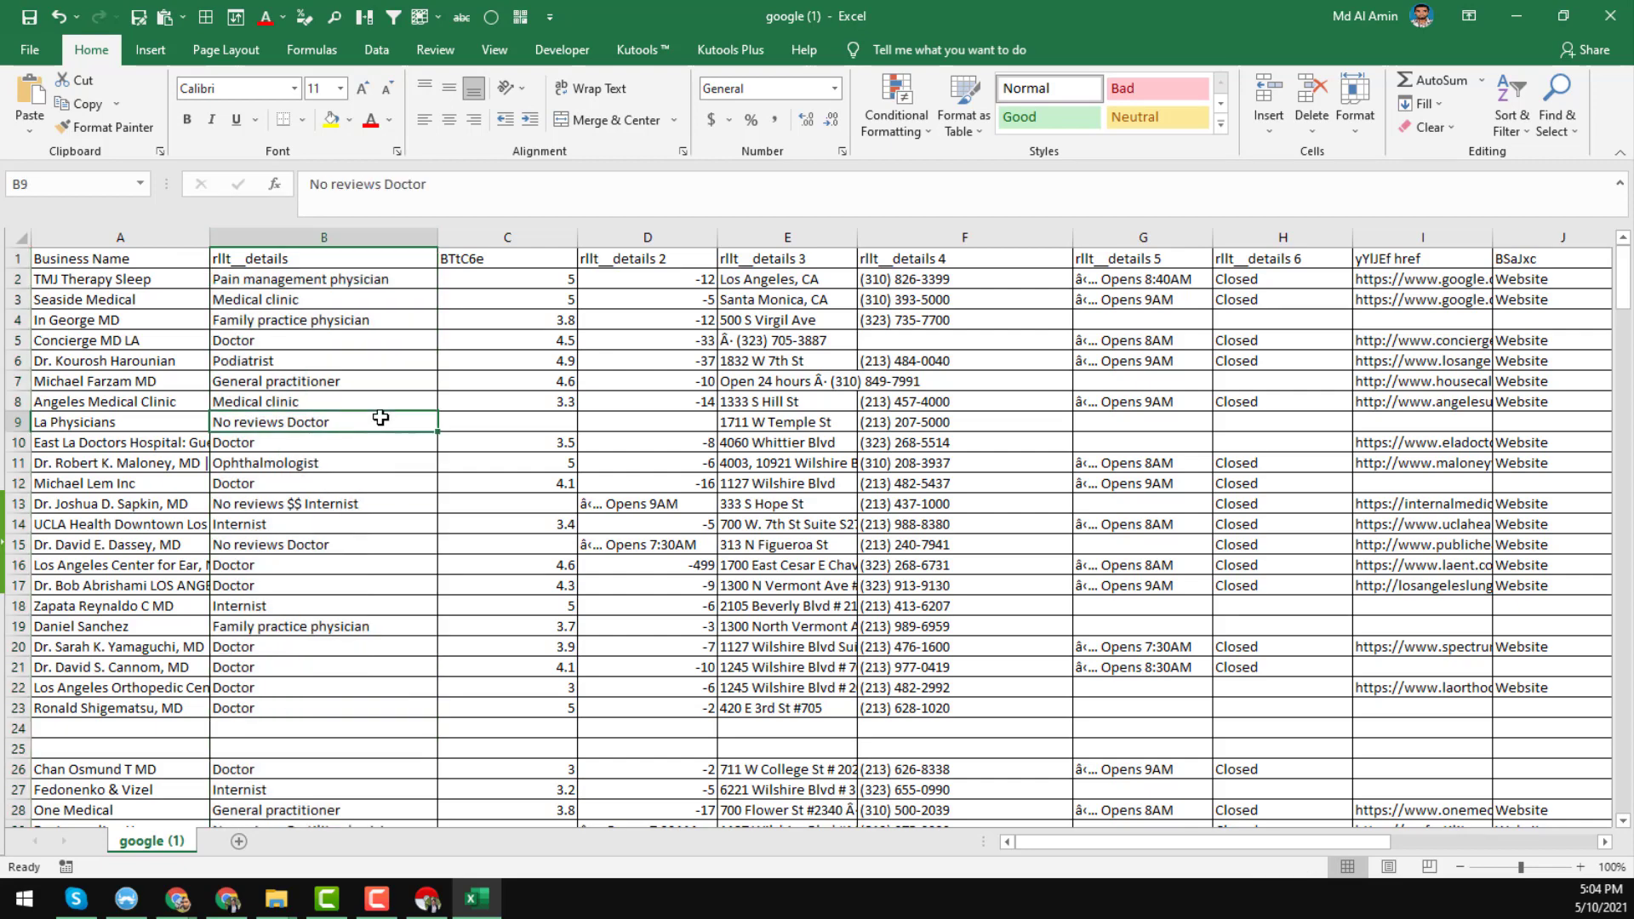
Widen column E slightly to show more of its address text
{"action": "left_click", "coordinate": [778, 277]}
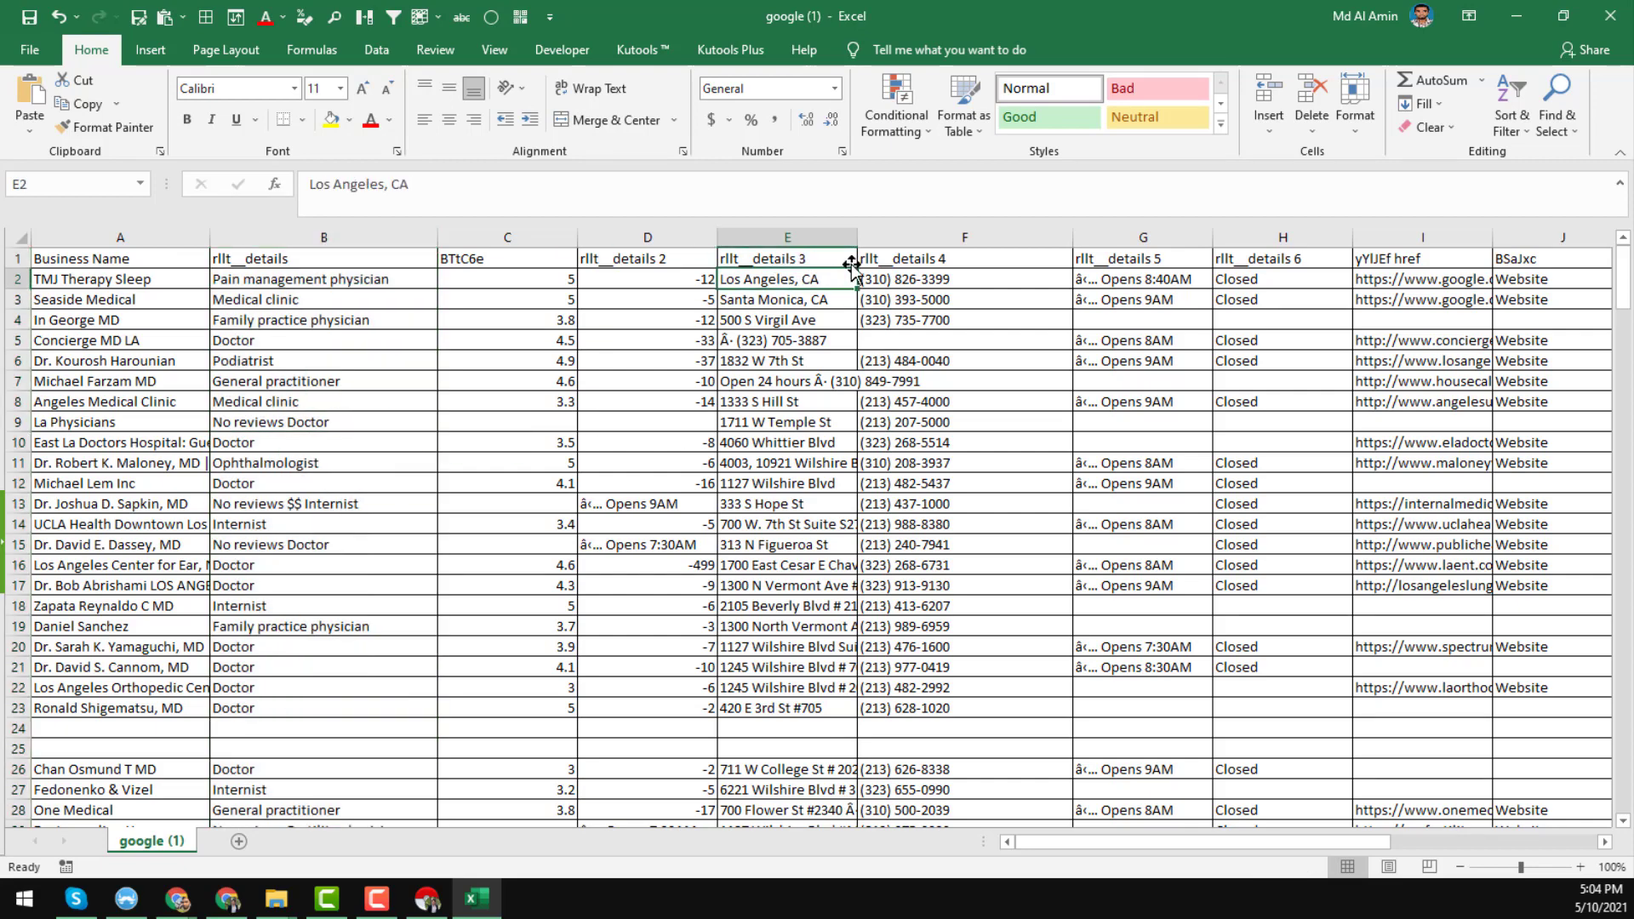
{"action": "left_click_drag", "start_coordinate": [859, 240], "coordinate": [881, 251]}
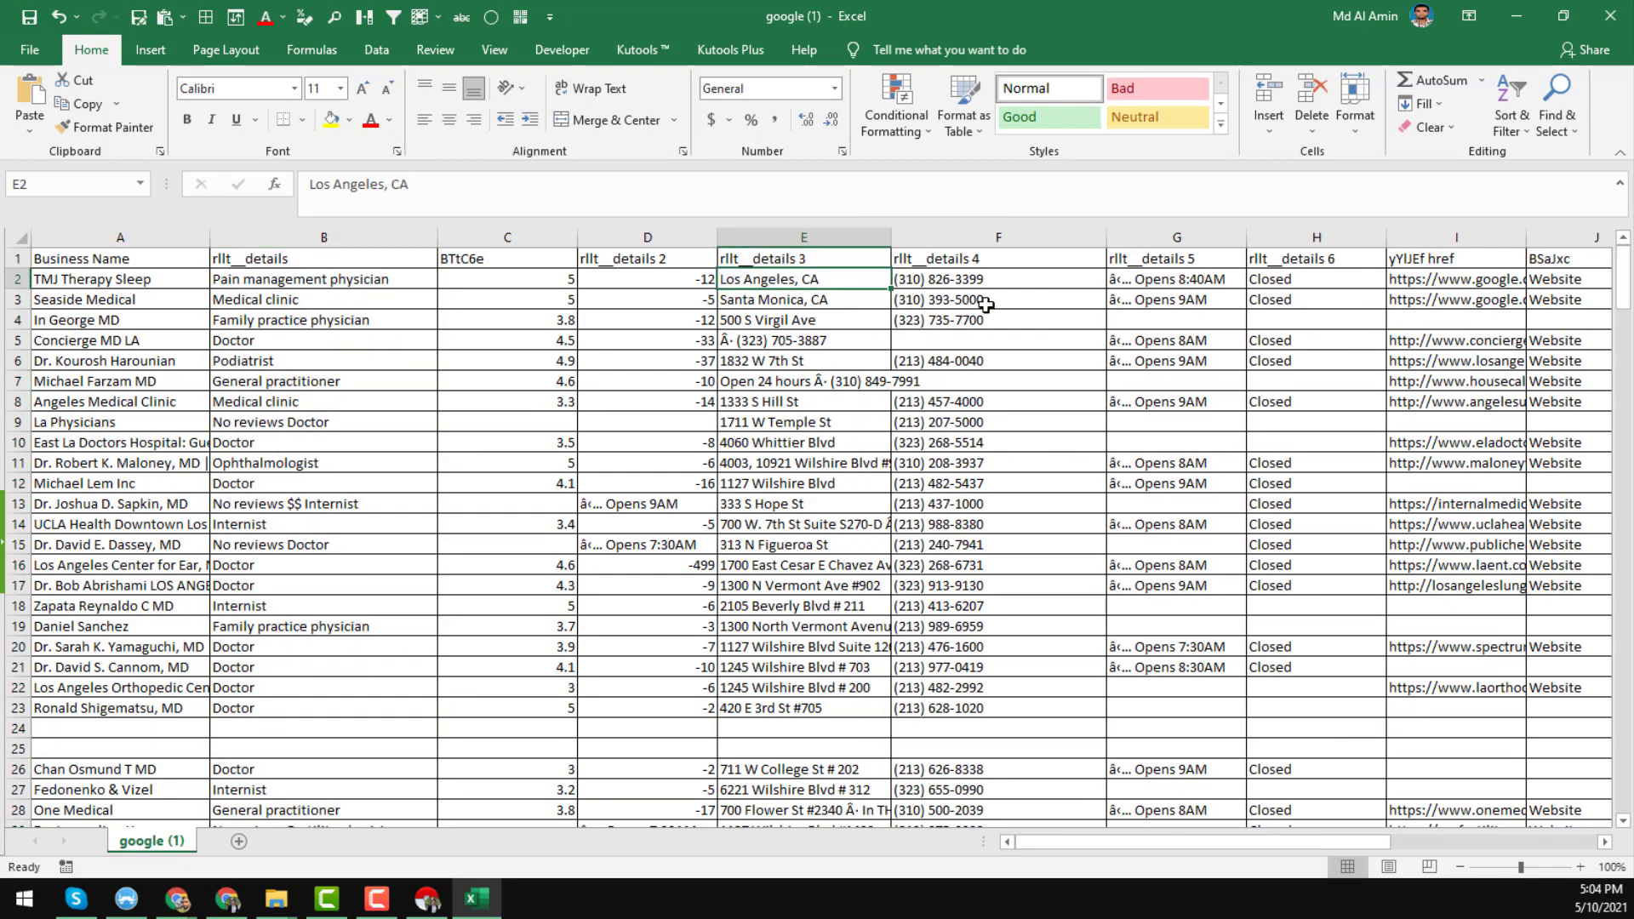
Examine the remaining scraped columns across to the review text in column Q, and return to the business name and specialty columns
{"action": "left_click", "coordinate": [976, 304]}
{"action": "key", "text": "Right"}
{"action": "key", "text": "Right"}
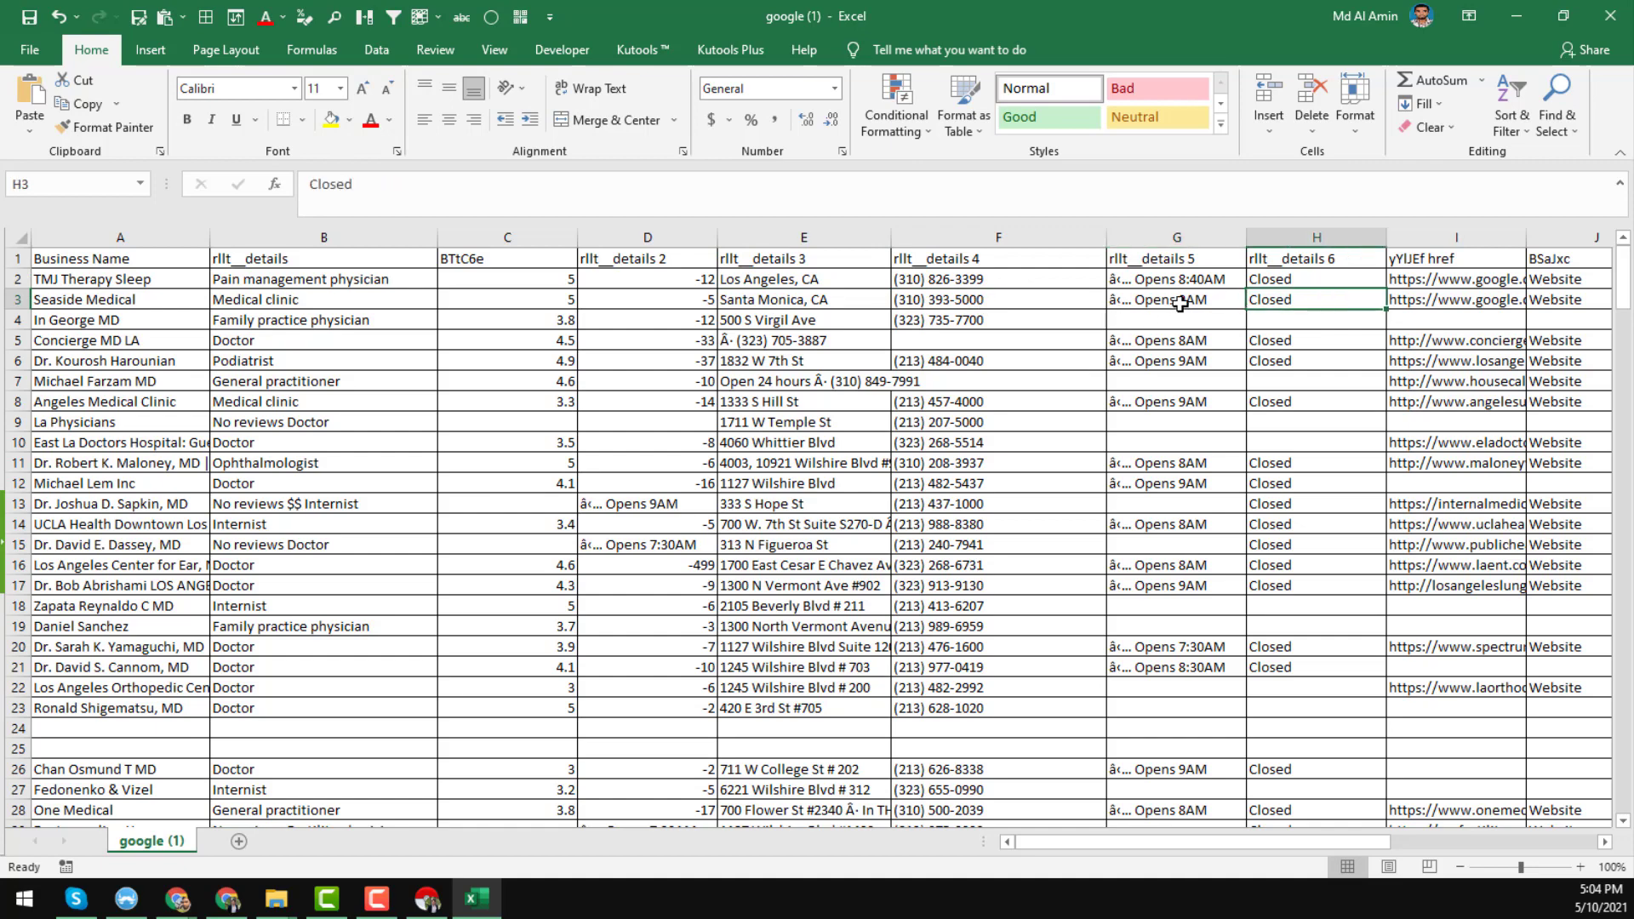
{"action": "key", "text": "Right"}
{"action": "key", "text": "Right"}
{"action": "key", "text": "Right"}
{"action": "key", "text": "Right"}
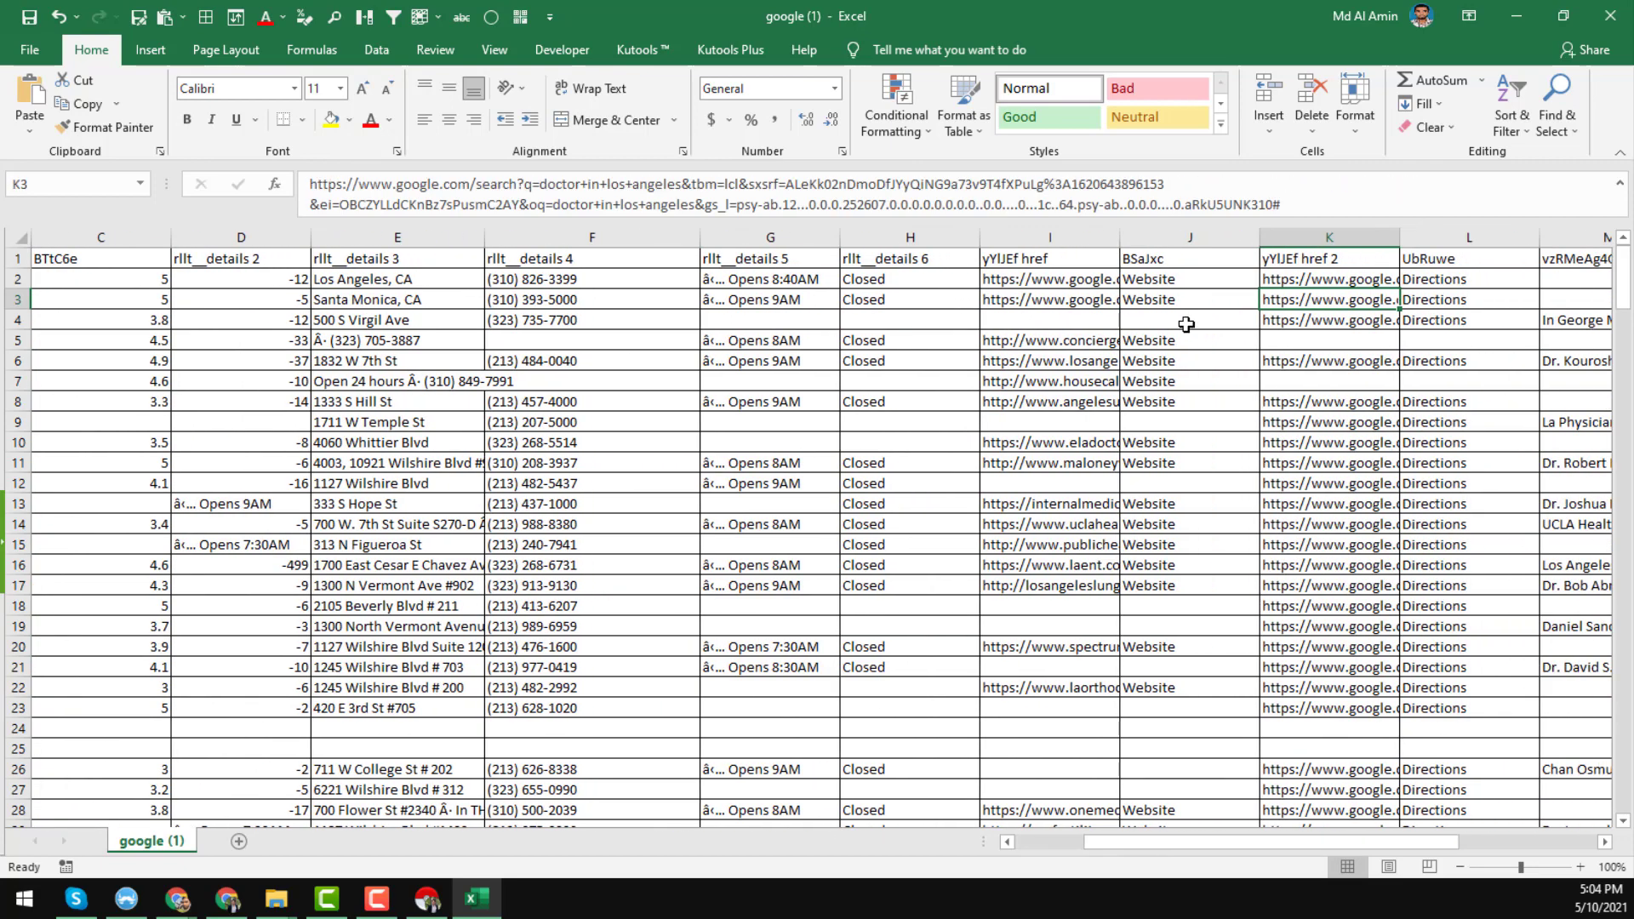
{"action": "left_click", "coordinate": [1080, 303]}
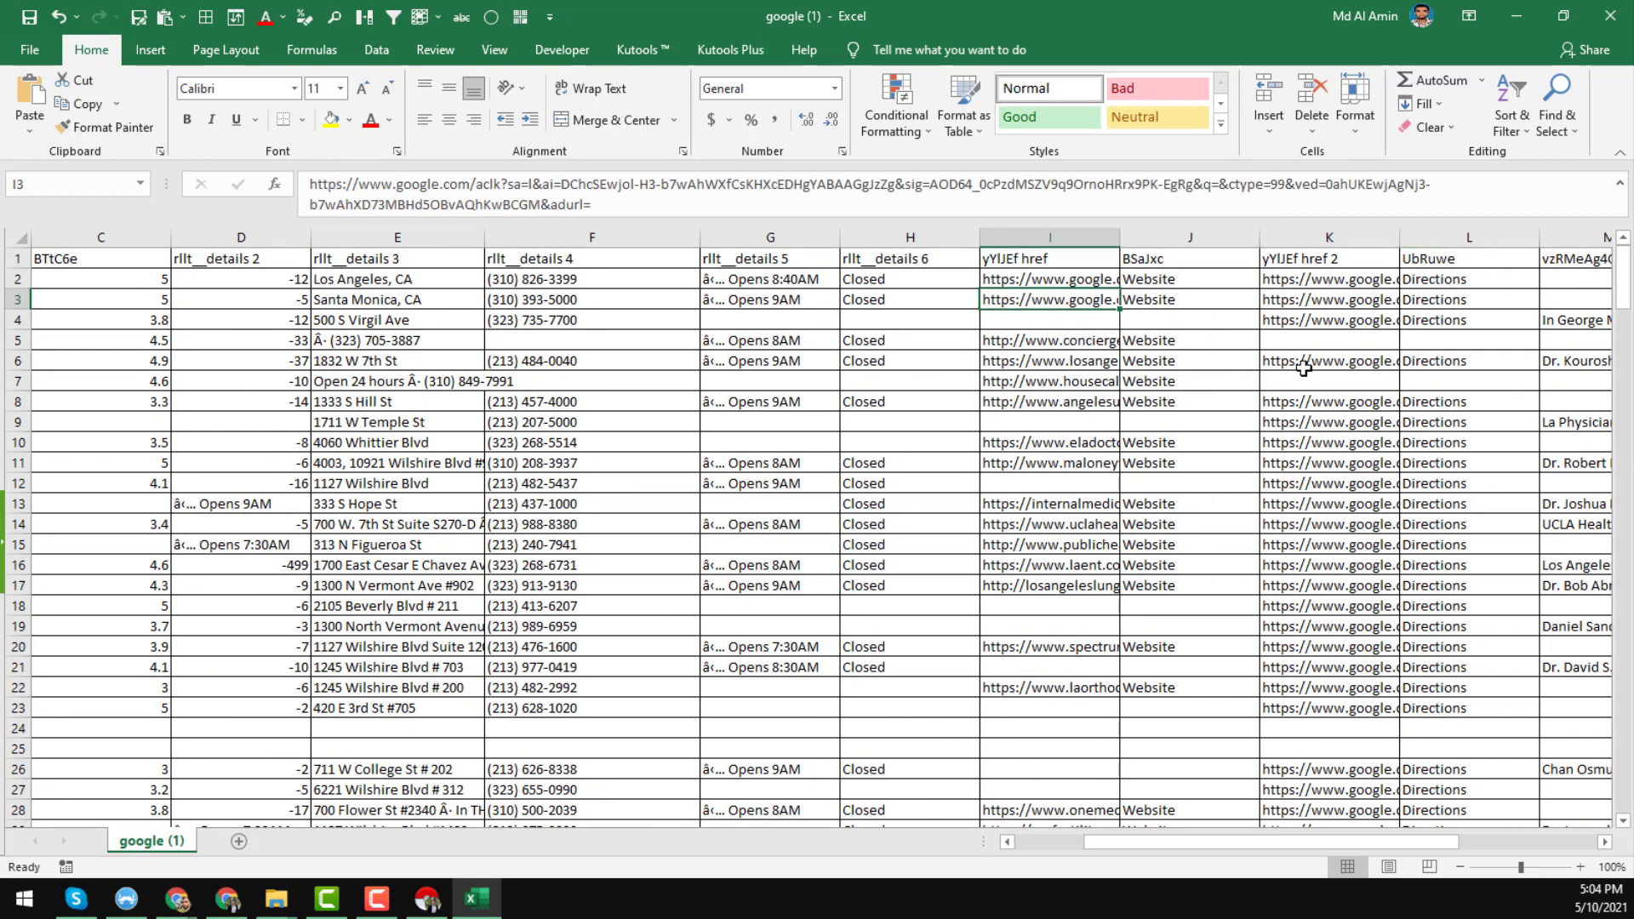
{"action": "left_click", "coordinate": [1315, 392]}
{"action": "key", "text": "Right"}
{"action": "key", "text": "Right"}
{"action": "key", "text": "Right"}
{"action": "key", "text": "Right"}
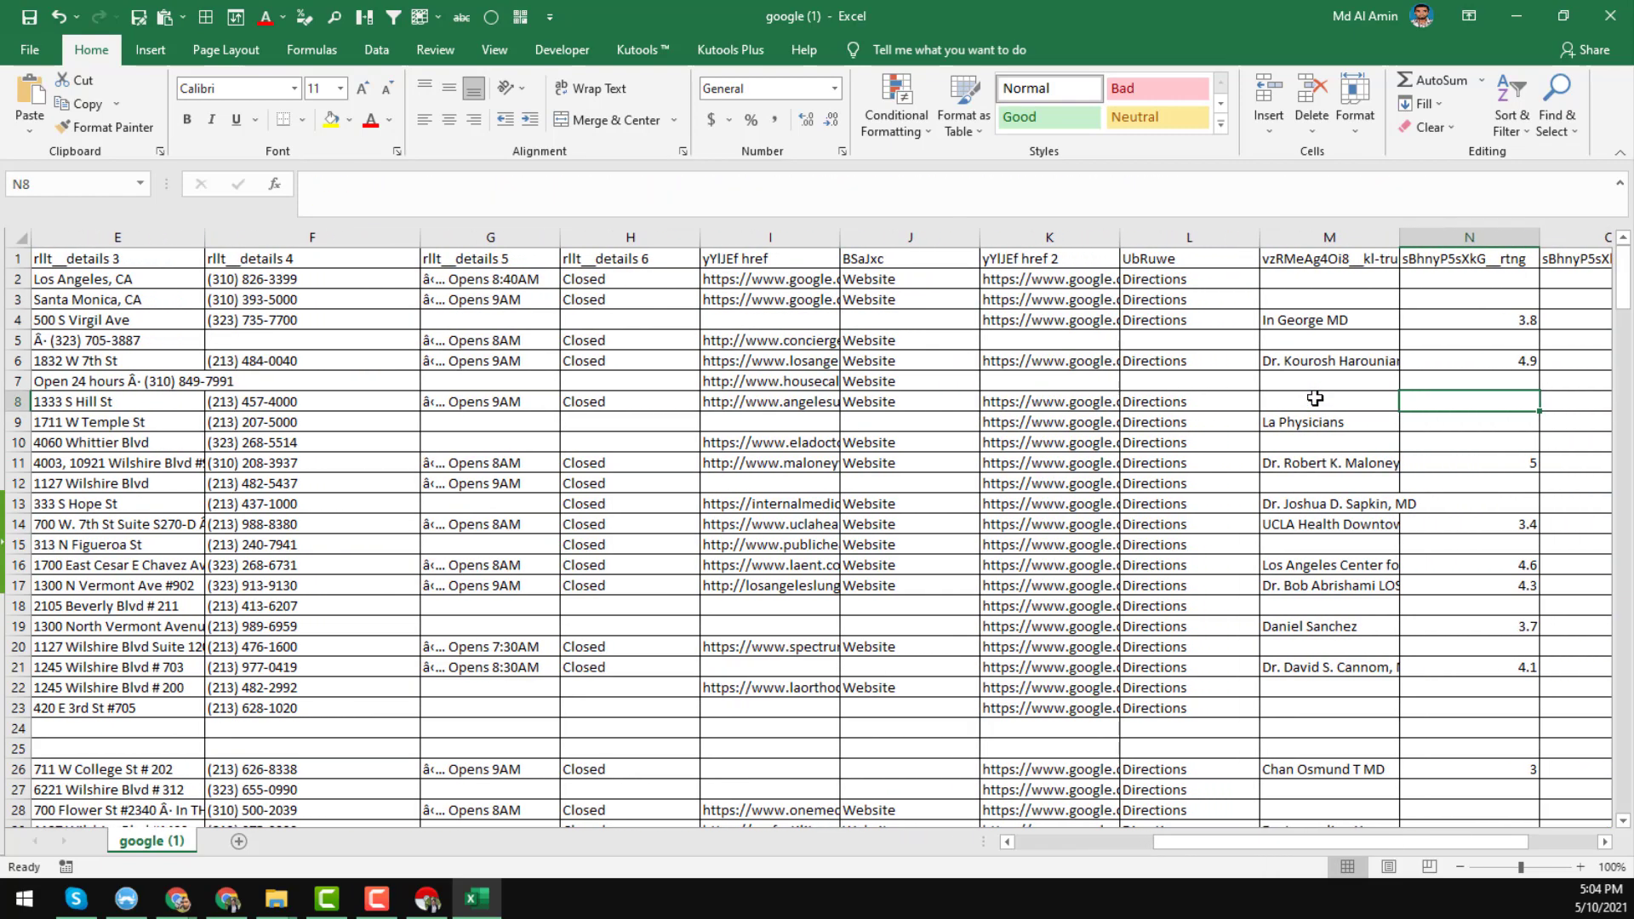
{"action": "key", "text": "Right"}
{"action": "key", "text": "Right"}
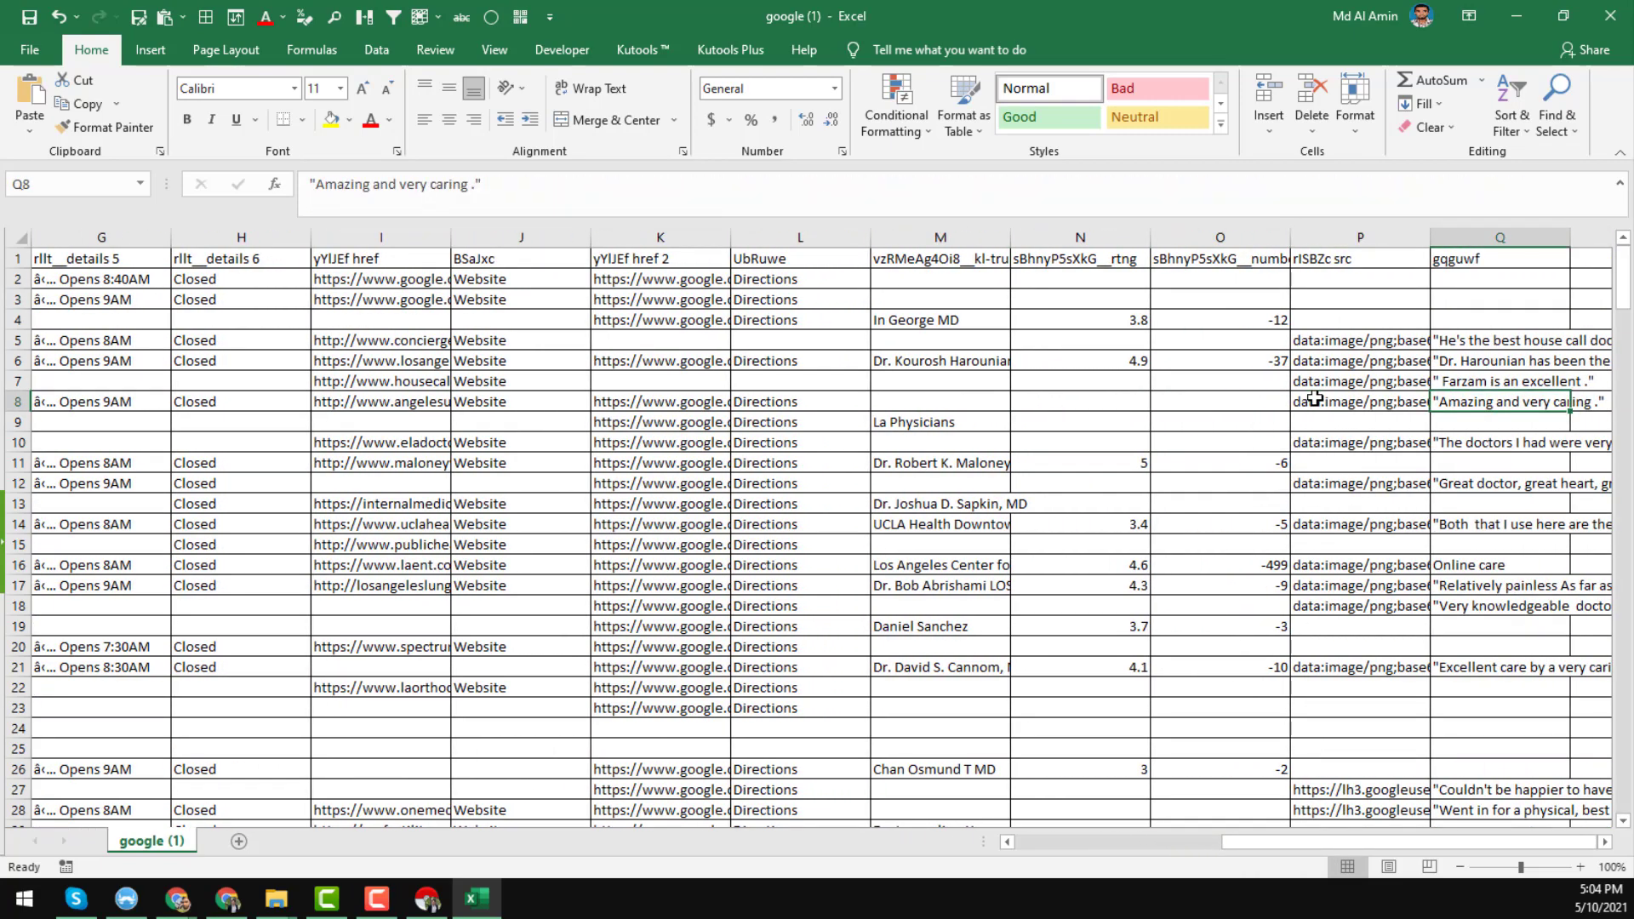
{"action": "key", "text": "Left"}
{"action": "key", "text": "Left"}
{"action": "key", "text": "Left"}
{"action": "key", "text": "Left"}
{"action": "key", "text": "Left"}
{"action": "key", "text": "Left"}
{"action": "key", "text": "Left"}
{"action": "key", "text": "Left"}
{"action": "key", "text": "Left"}
{"action": "key", "text": "Left"}
{"action": "key", "text": "Left"}
{"action": "key", "text": "Left"}
{"action": "key", "text": "Left"}
{"action": "key", "text": "Left"}
{"action": "key", "text": "Left"}
{"action": "key", "text": "Left"}
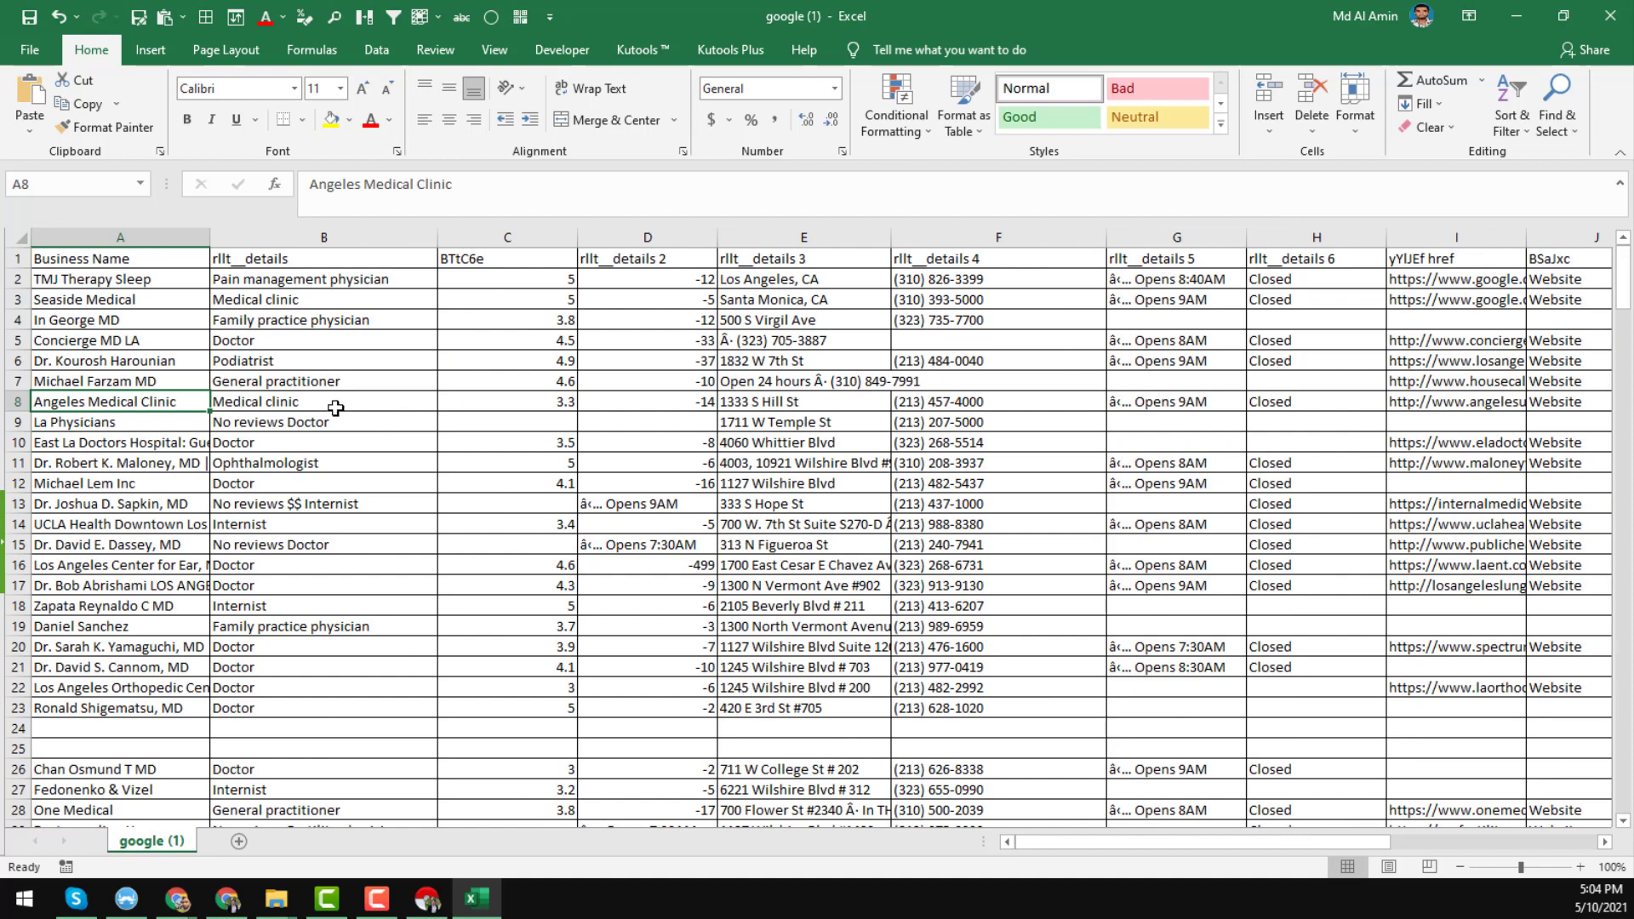
{"action": "key", "text": "Right"}
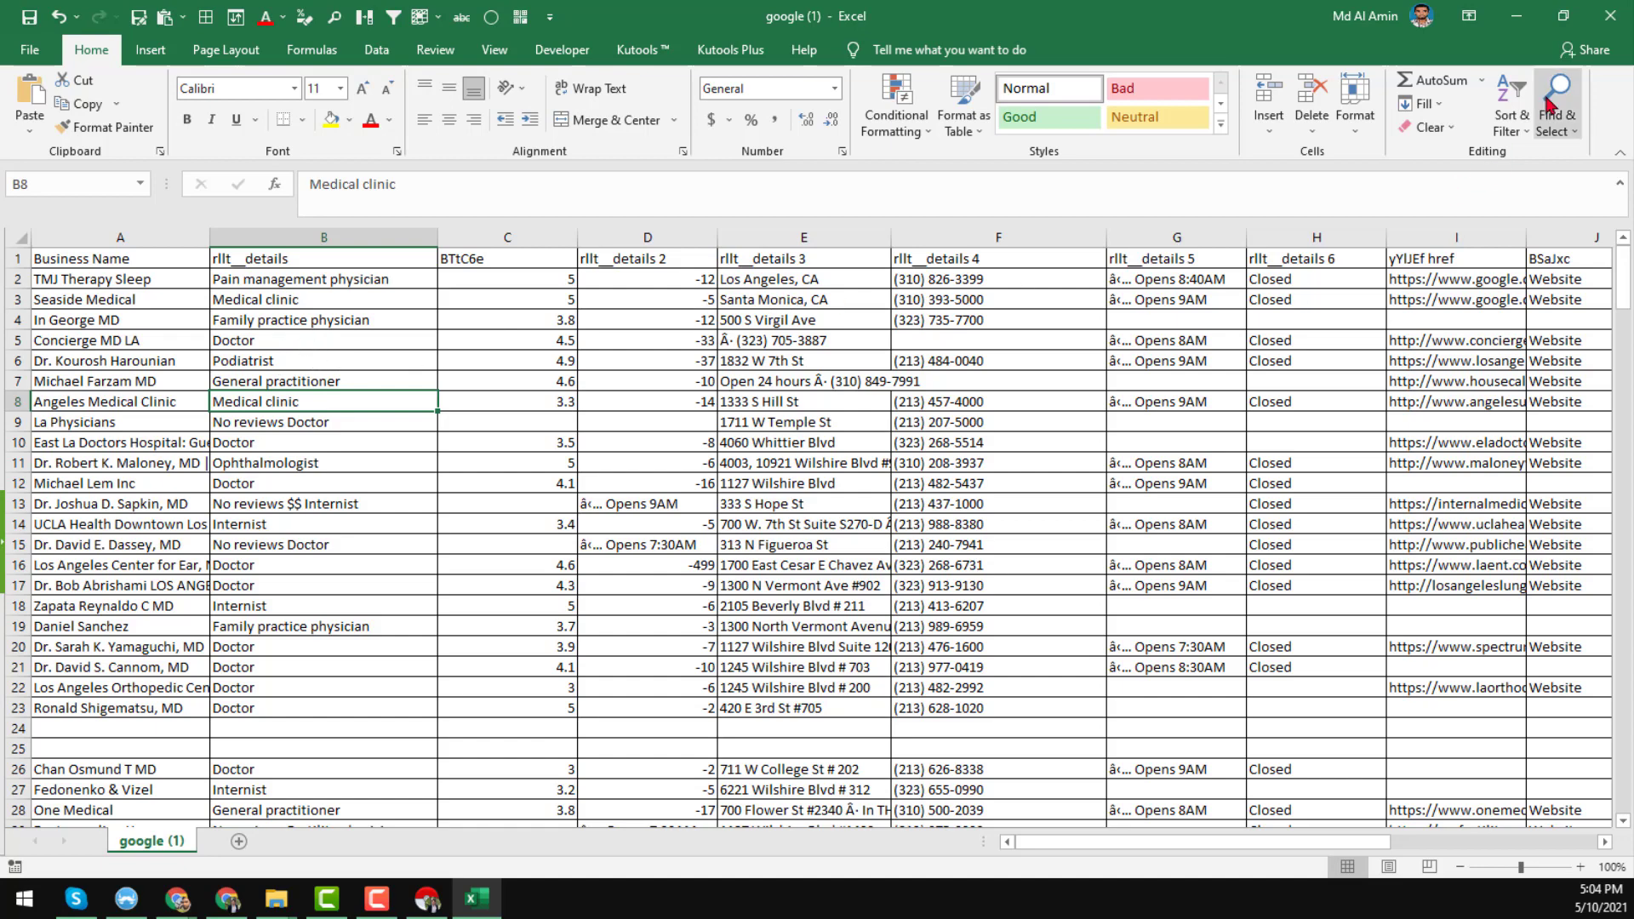
Return to the Google local results by closing the google (1) workbook and Downloads folder and minimizing Instant Data Scraper
{"action": "left_click", "coordinate": [1611, 14]}
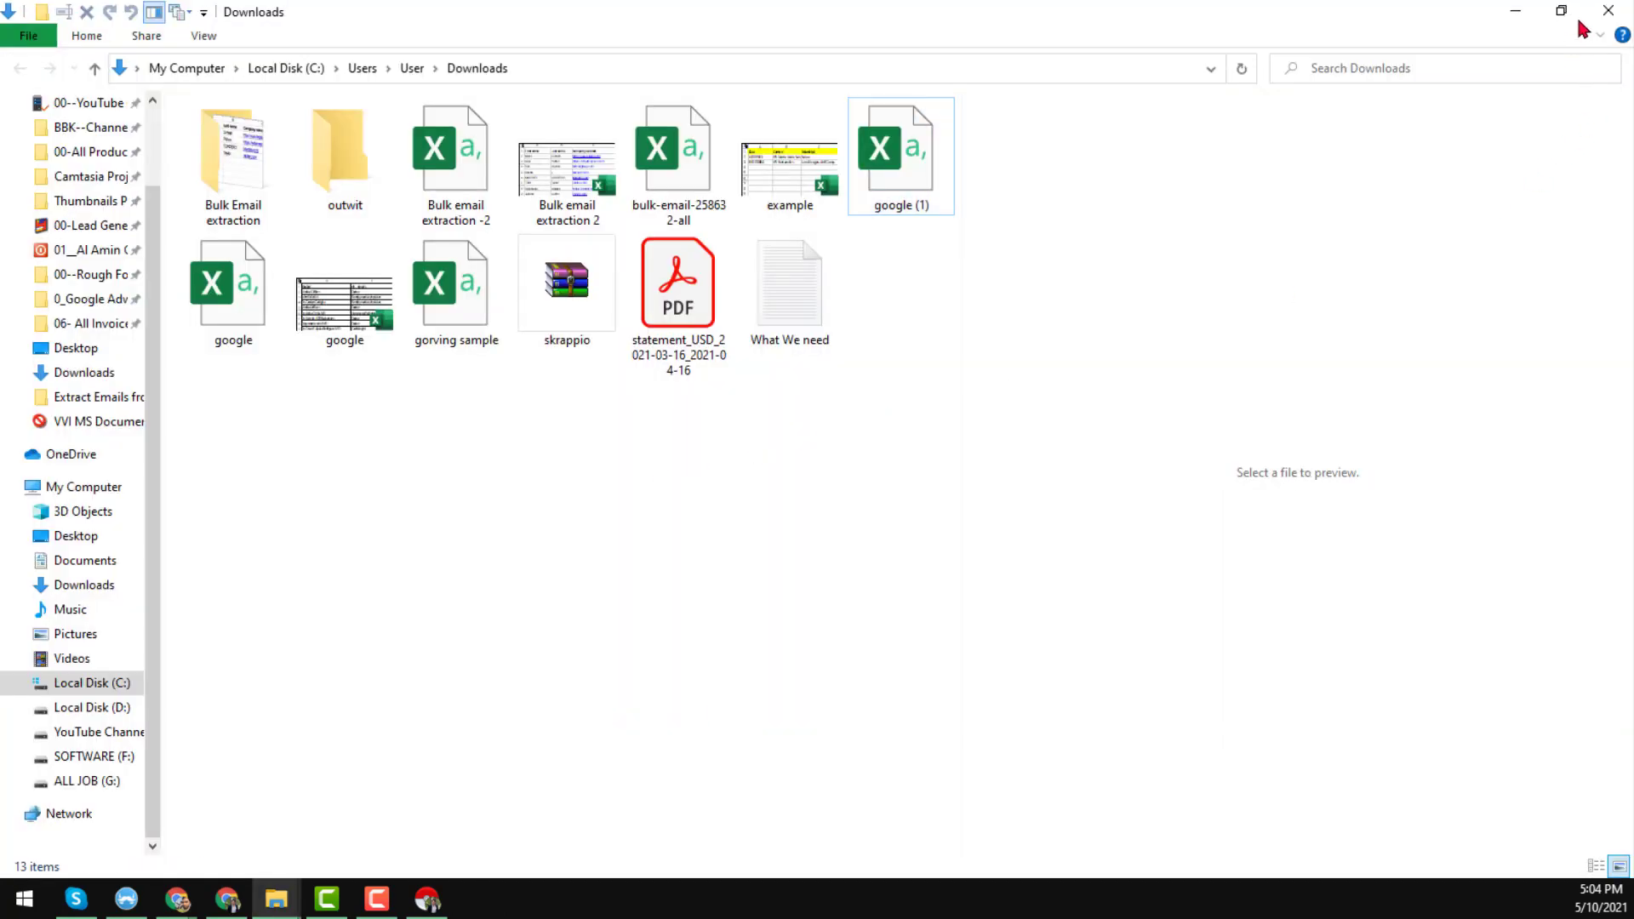
{"action": "left_click", "coordinate": [1607, 10]}
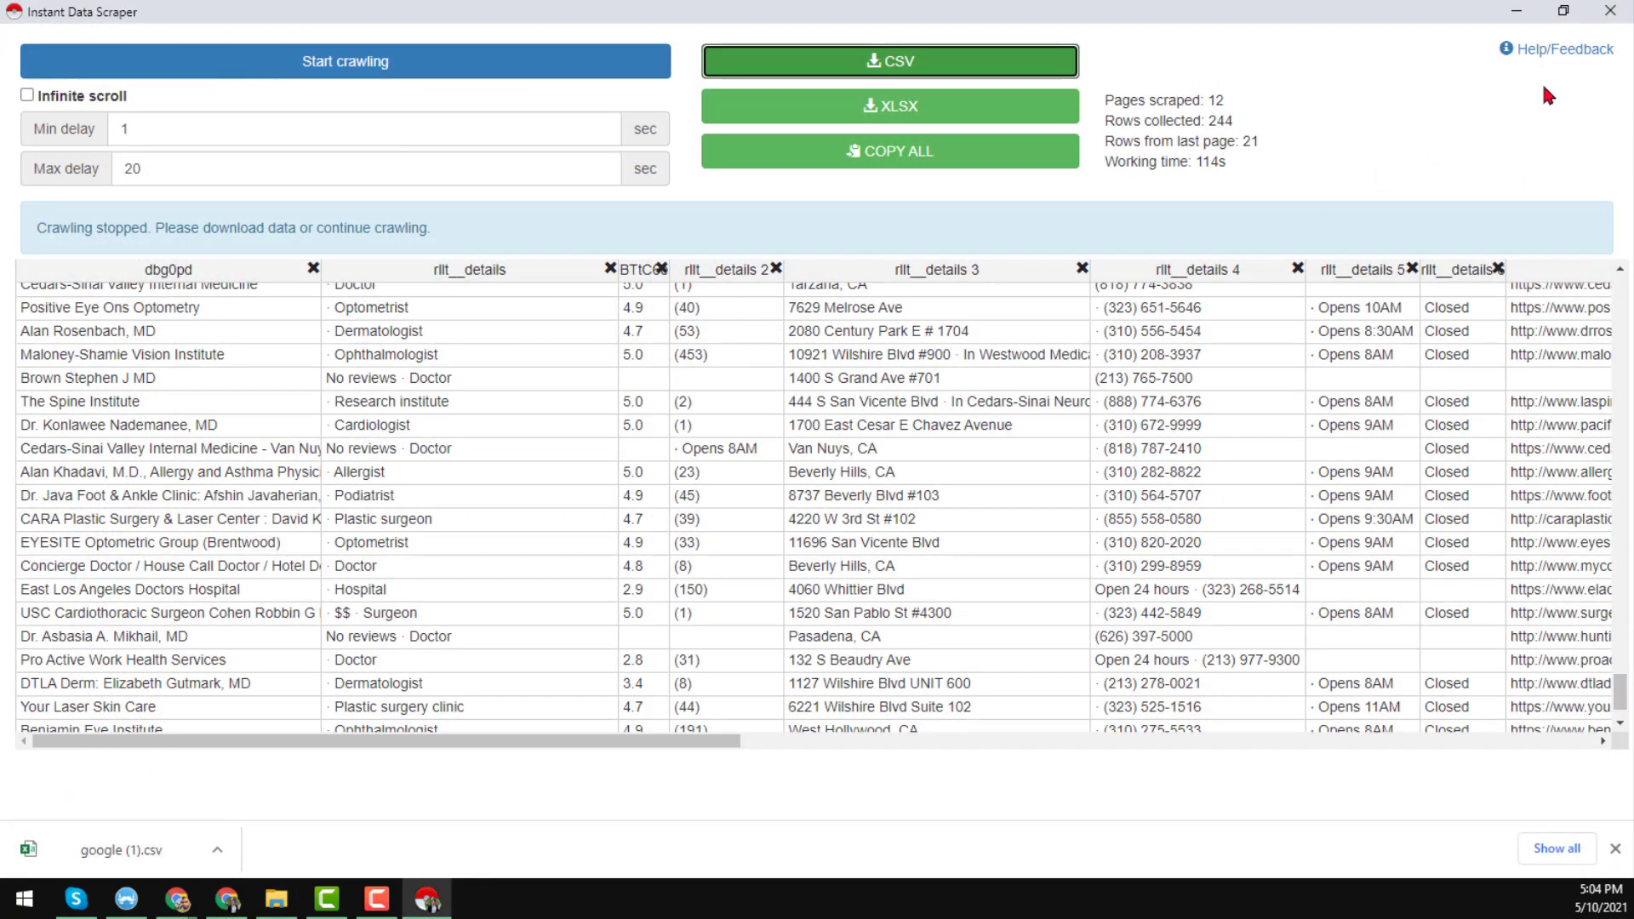
{"action": "left_click", "coordinate": [1515, 11]}
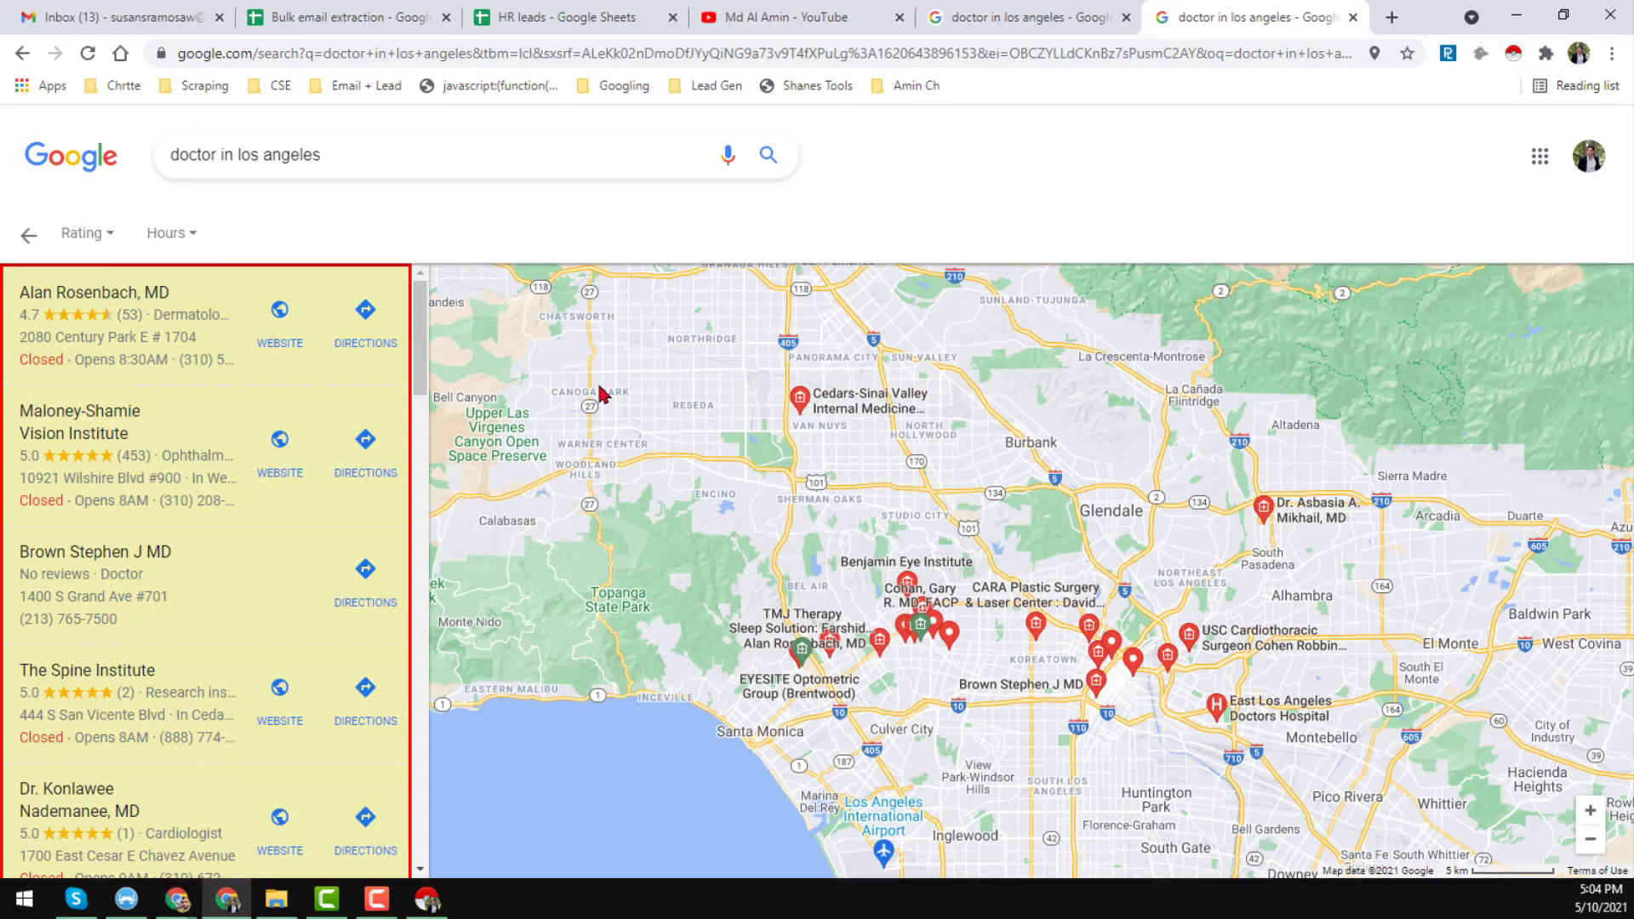